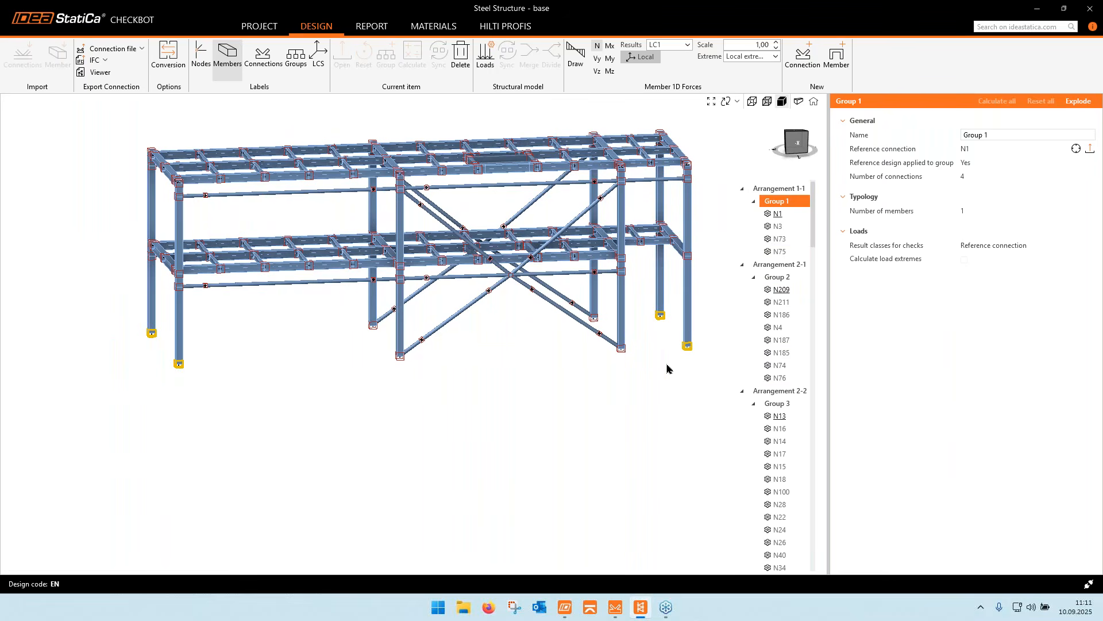
- Remove the base connections N73 and N75 from Group 1 by assigning them to No group
click(662, 317)
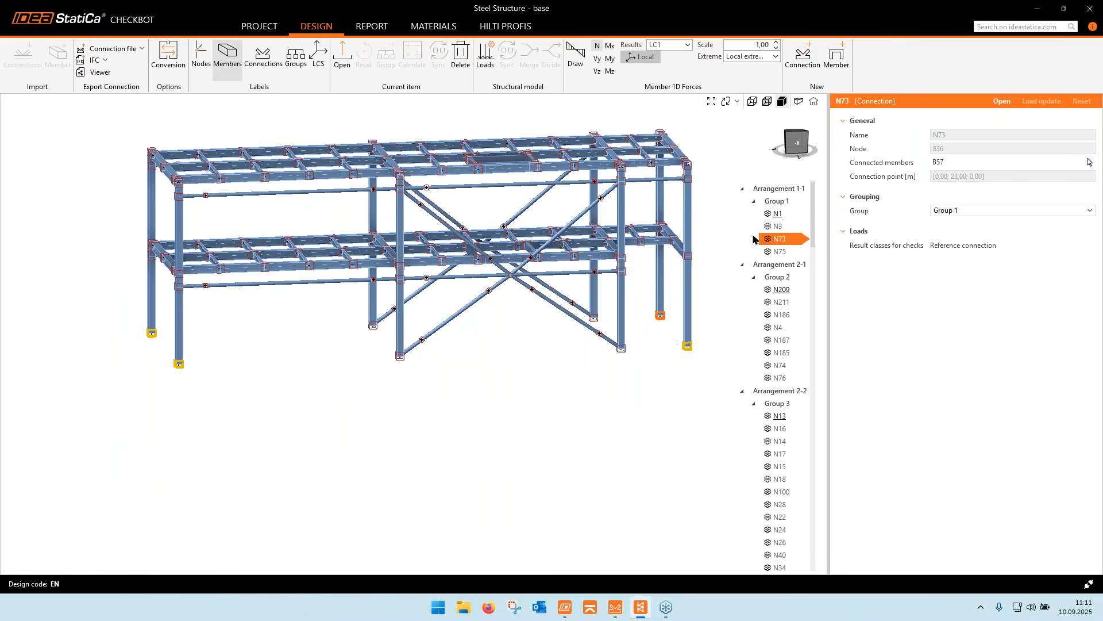
ctrl+click(689, 349)
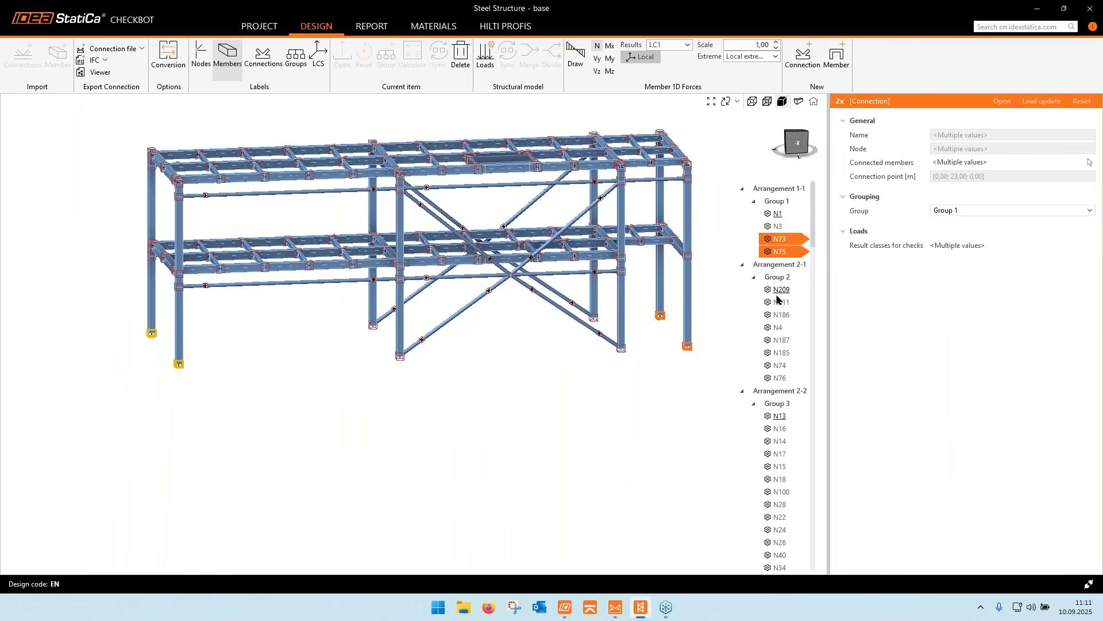
click(965, 212)
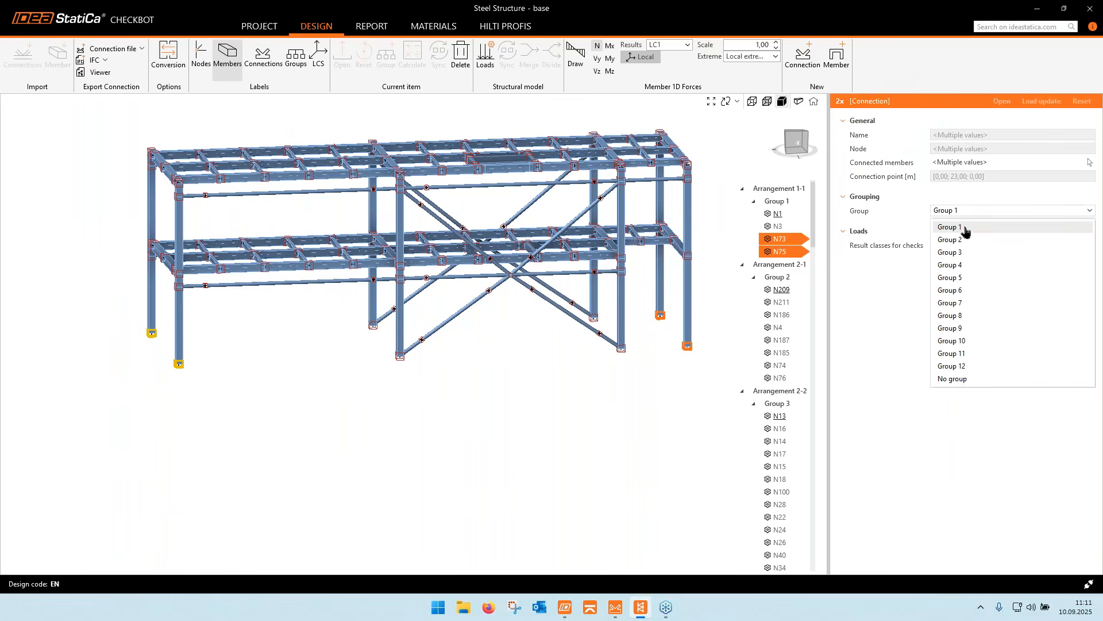
click(955, 379)
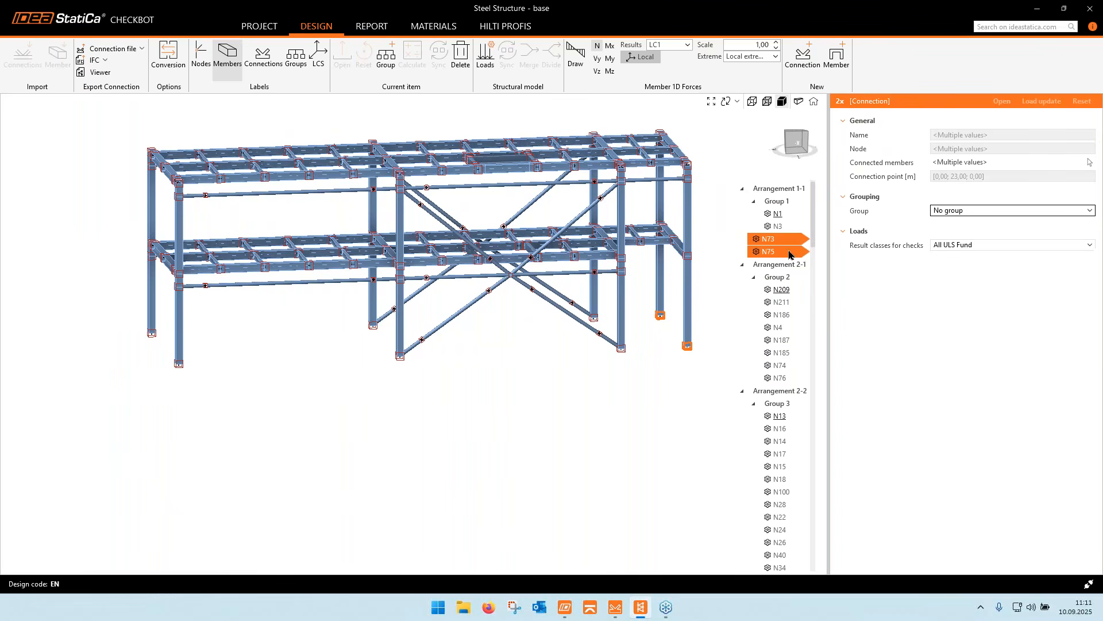
- Create a new connection group from N73 named Group 1.1 and assign connection N75 to it
click(773, 241)
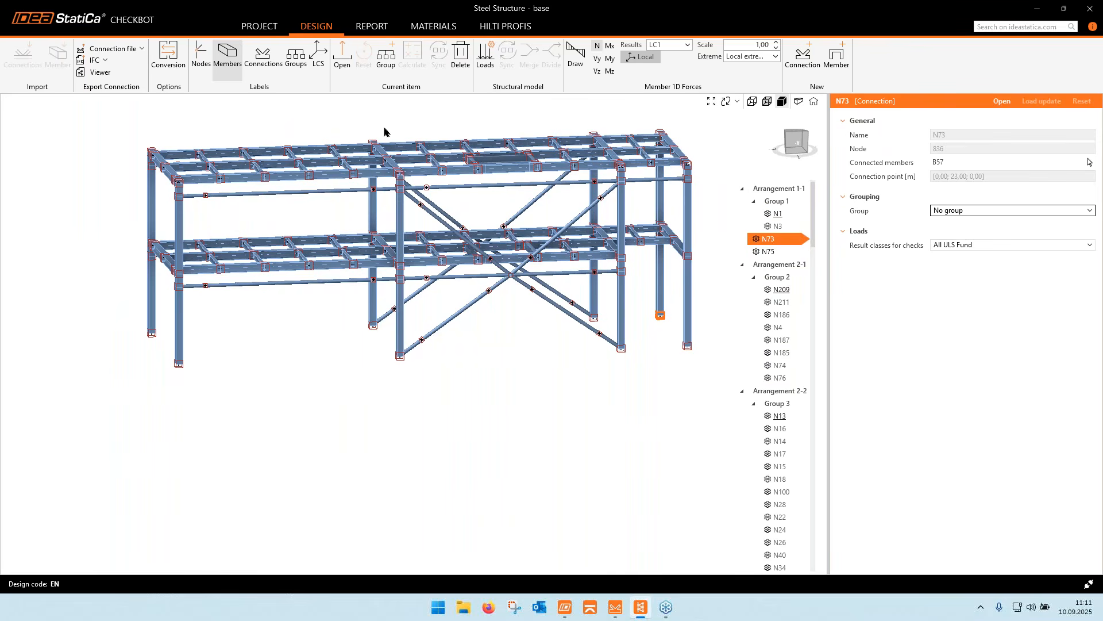
click(387, 57)
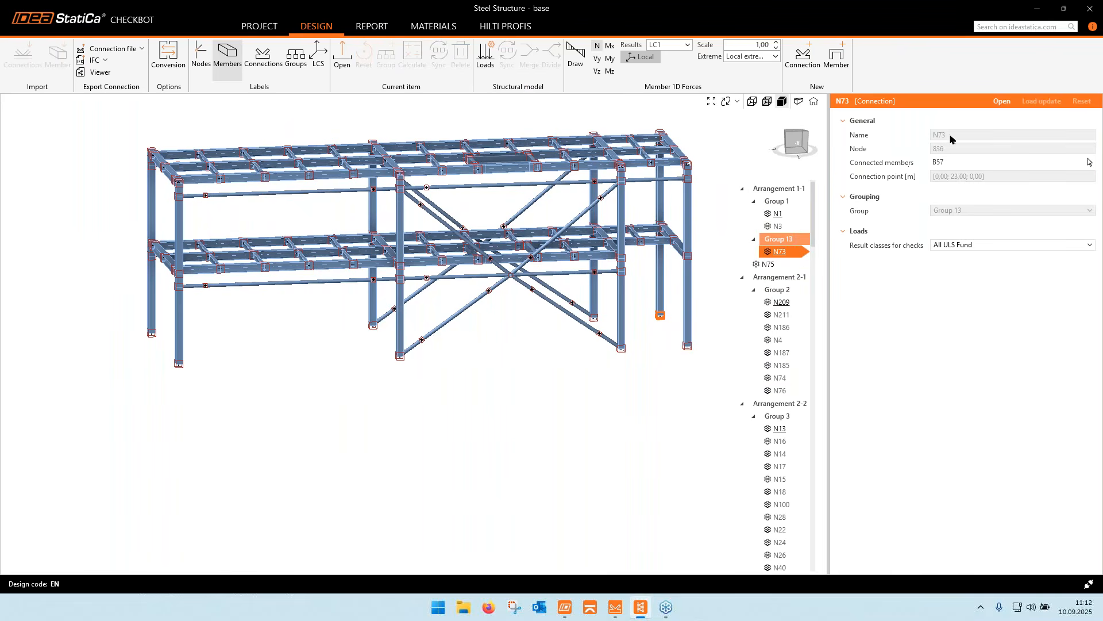
click(998, 133)
click(998, 133)
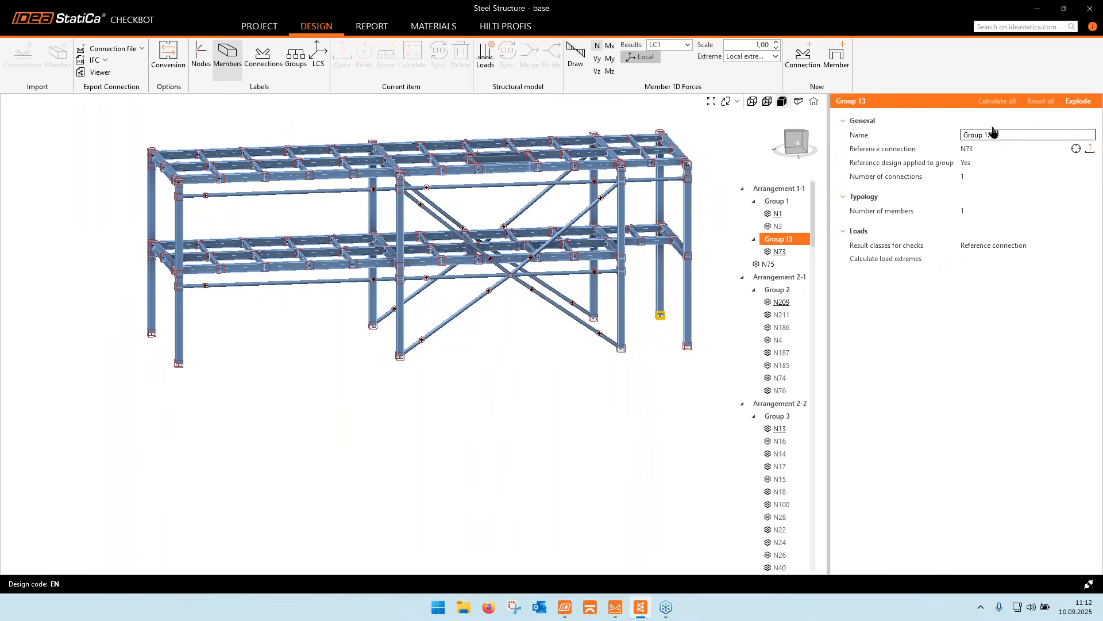
key(BackSpace)
text(.1)
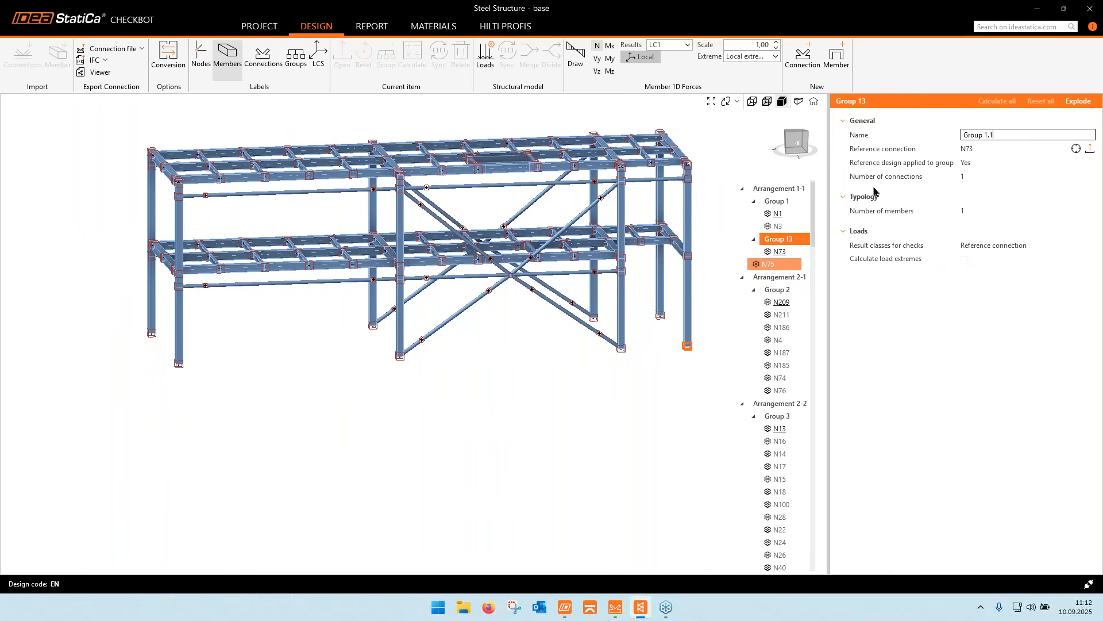
key(Return)
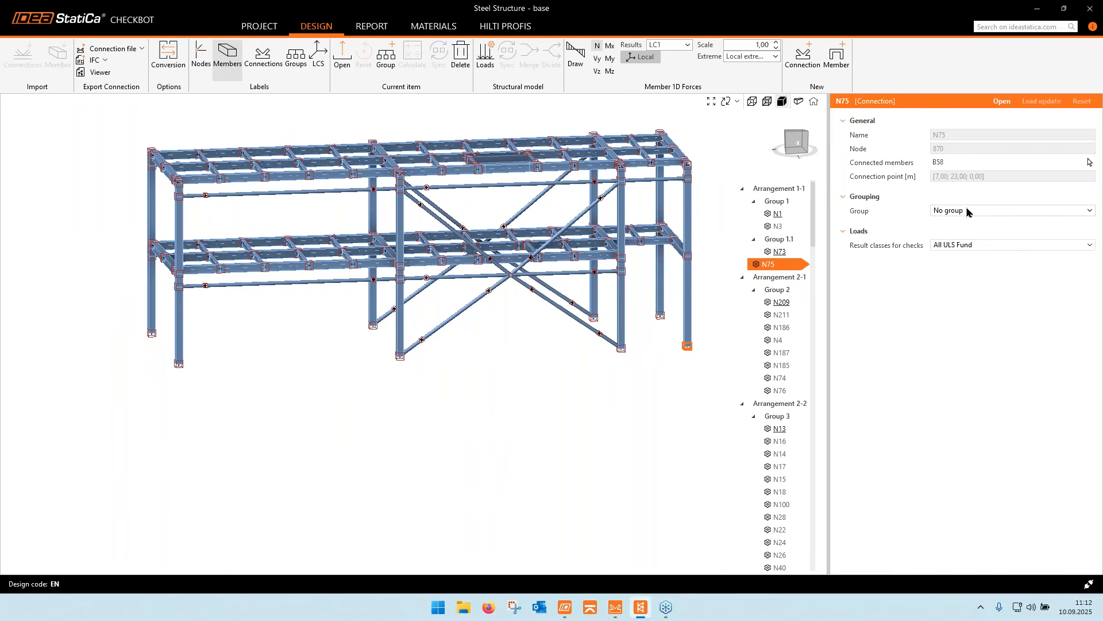
click(968, 213)
click(964, 379)
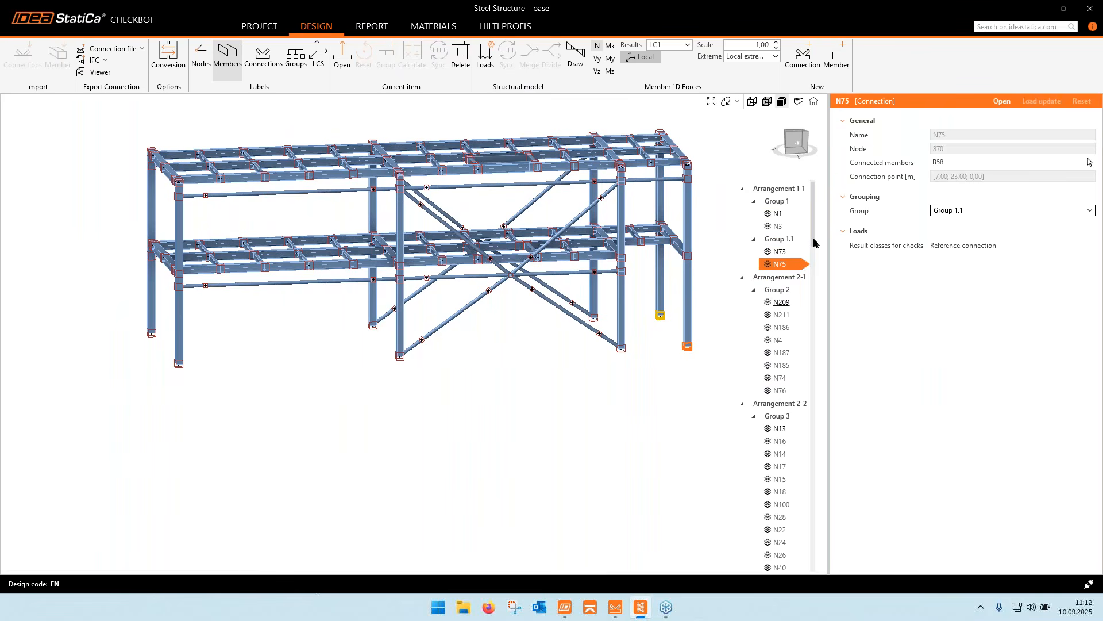
- Examine the reference connection setting of Group 1 and locate that connection in the structure
click(798, 204)
middle_drag(712, 310, 689, 302)
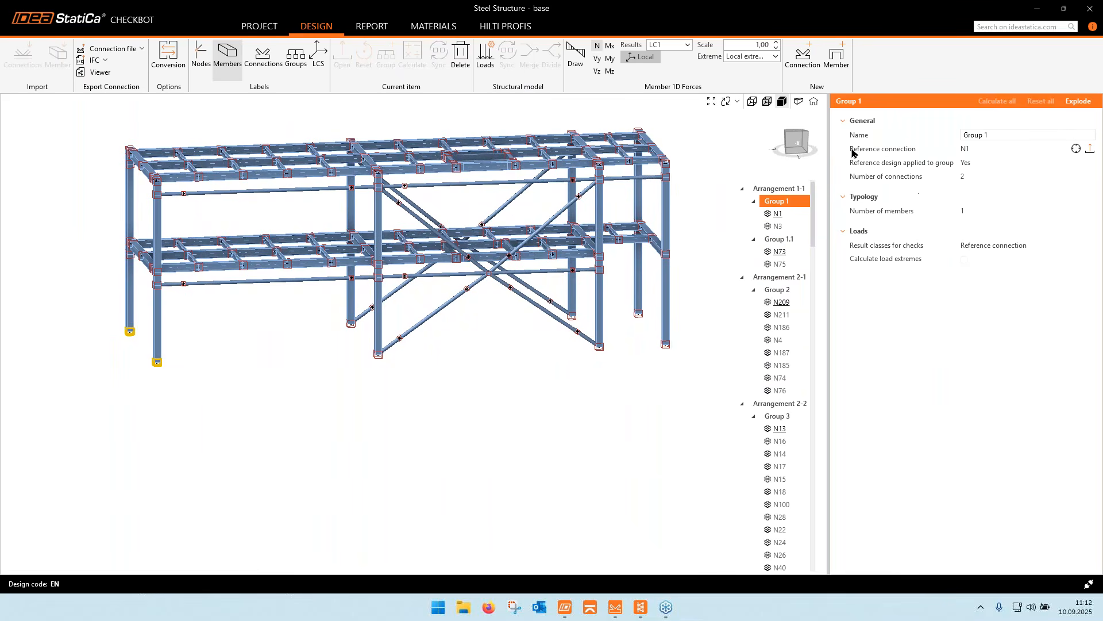
mouse_move(868, 151)
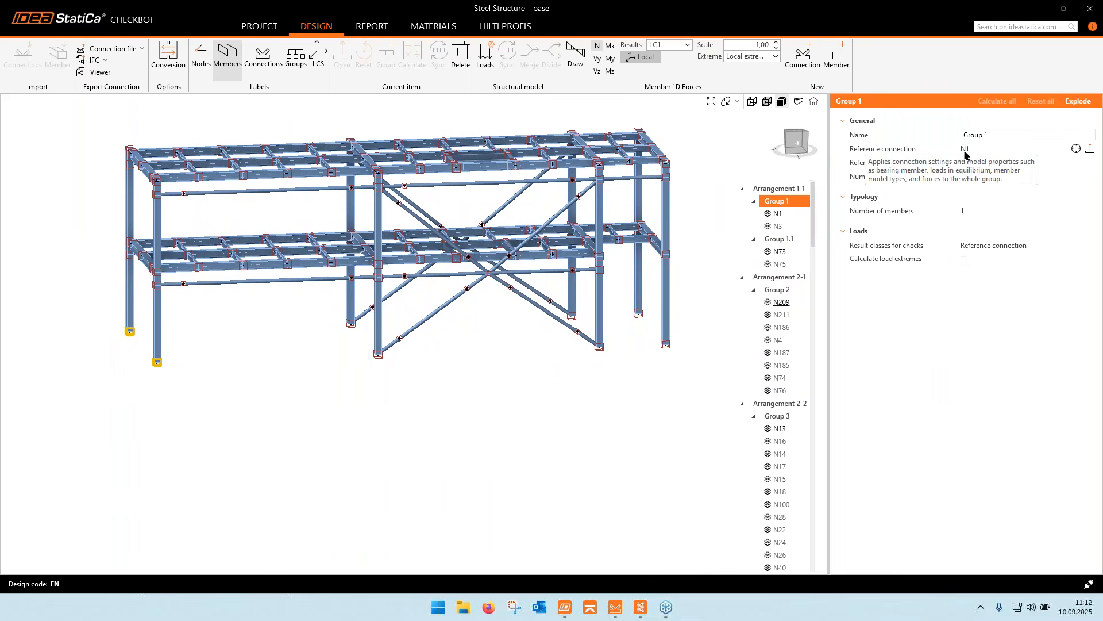
click(1076, 149)
right_drag(130, 368, 167, 360)
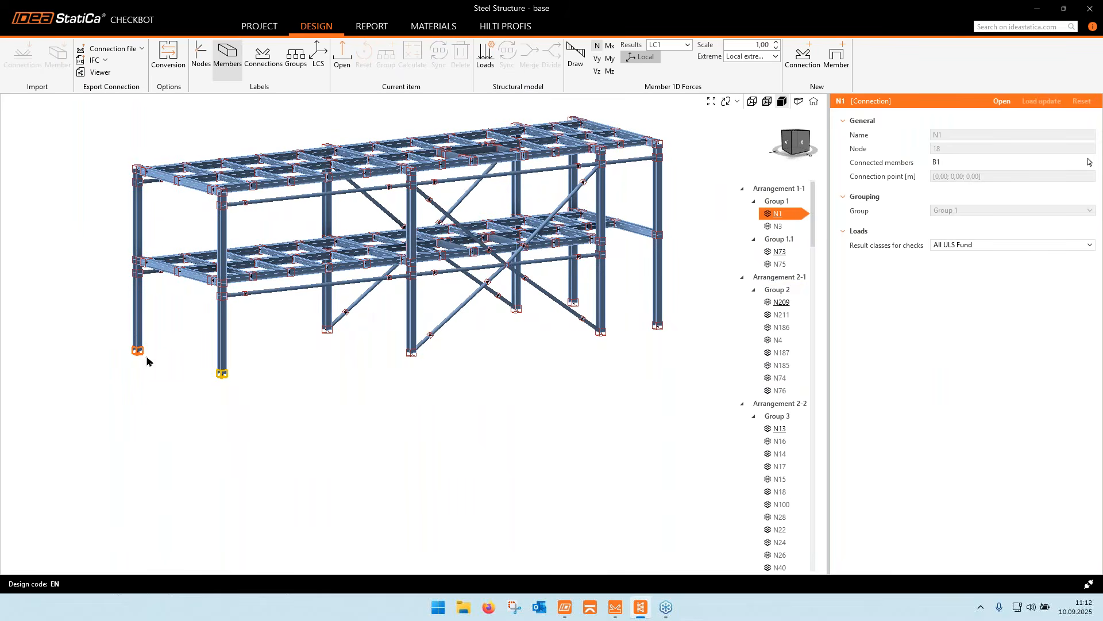
right_drag(172, 360, 167, 360)
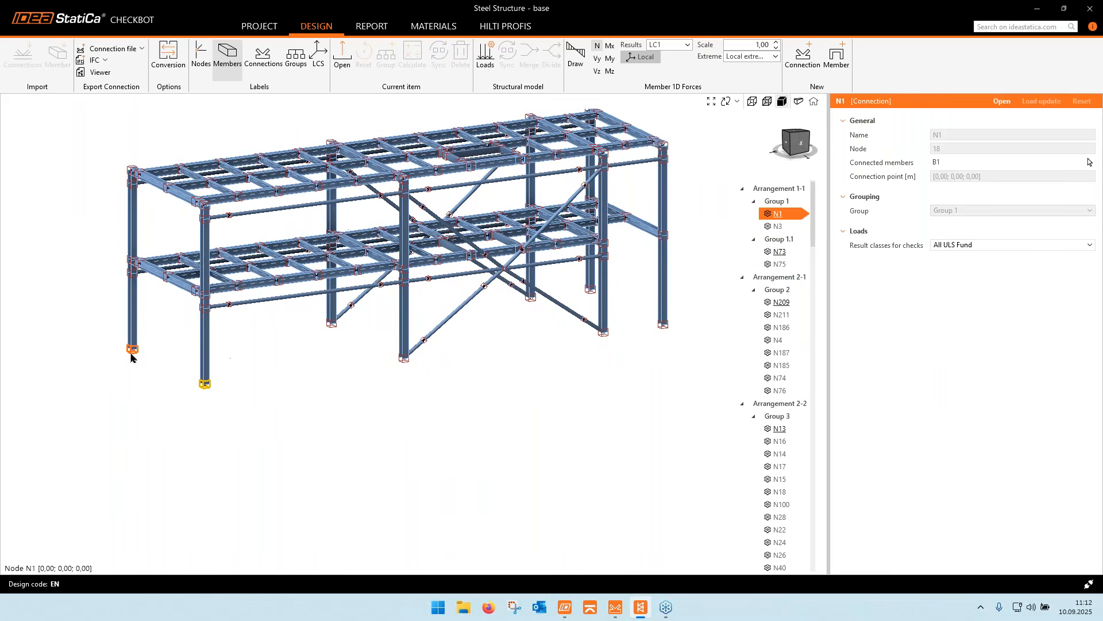
middle_drag(395, 366, 382, 377)
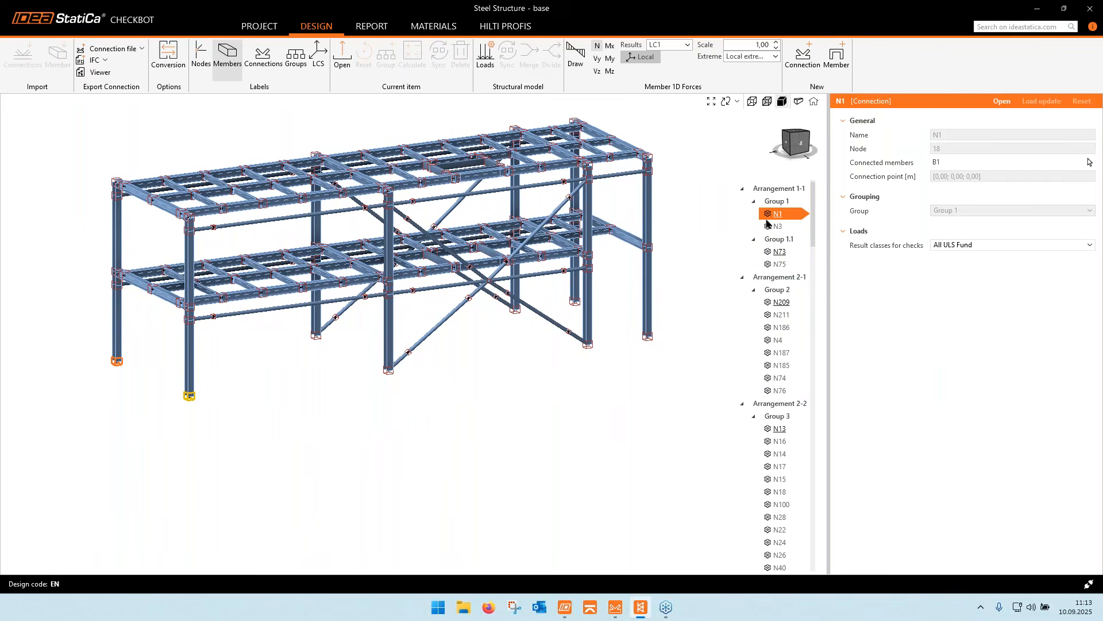
- Examine Group 8 and locate its reference connection N153 at the upper corner of the structure
drag(815, 227, 815, 490)
click(777, 316)
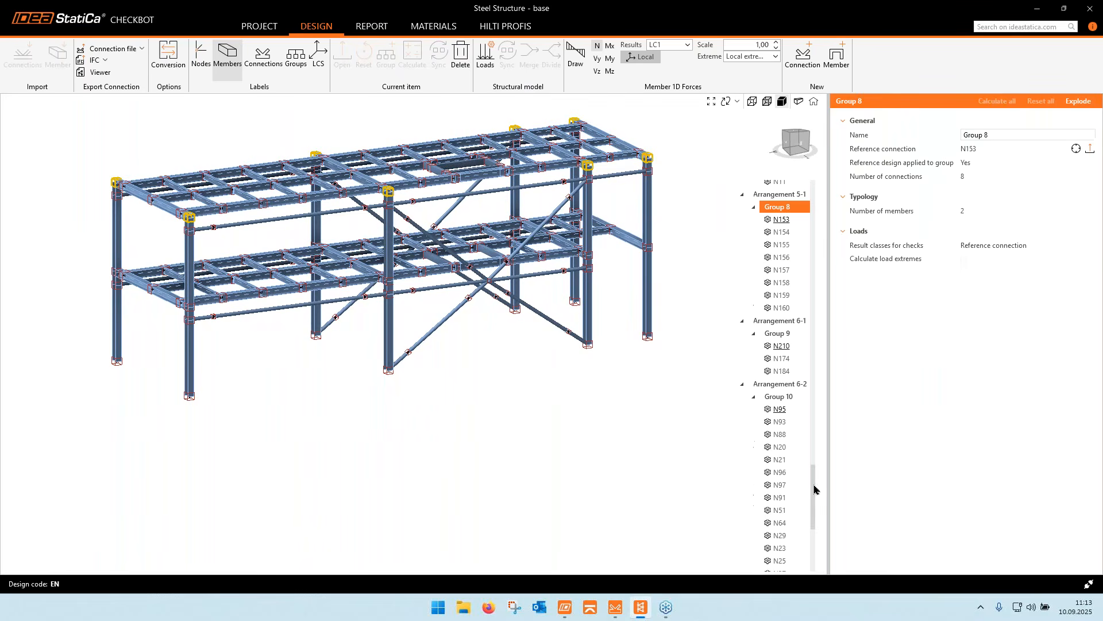
middle_drag(595, 282, 564, 307)
ctrl+middle_drag(293, 370, 348, 359)
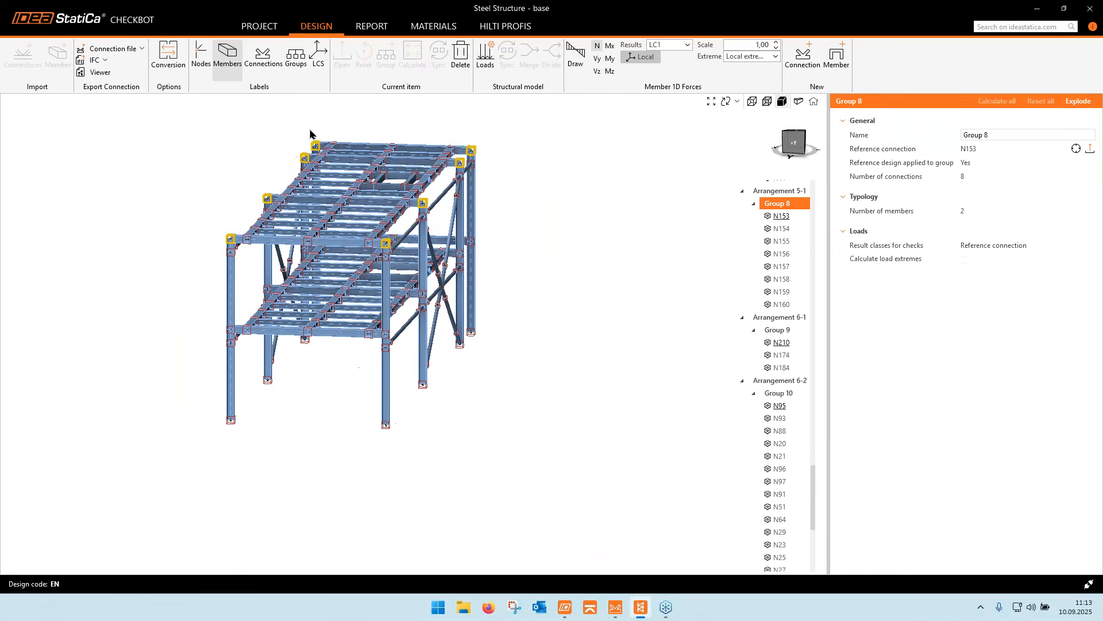
ctrl+middle_drag(591, 302, 555, 337)
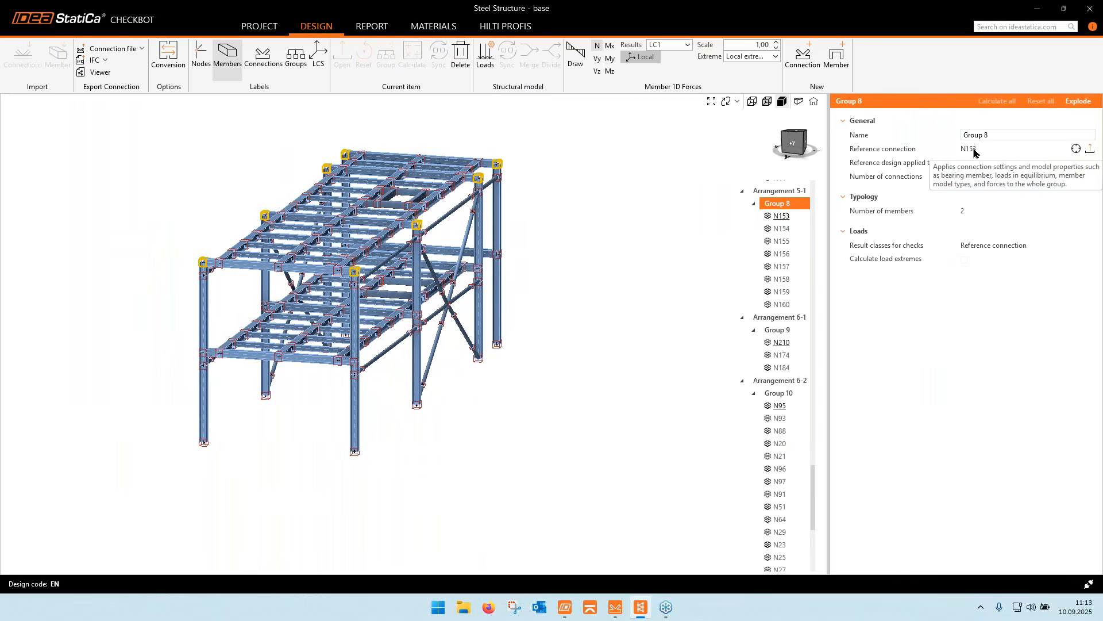
click(1076, 148)
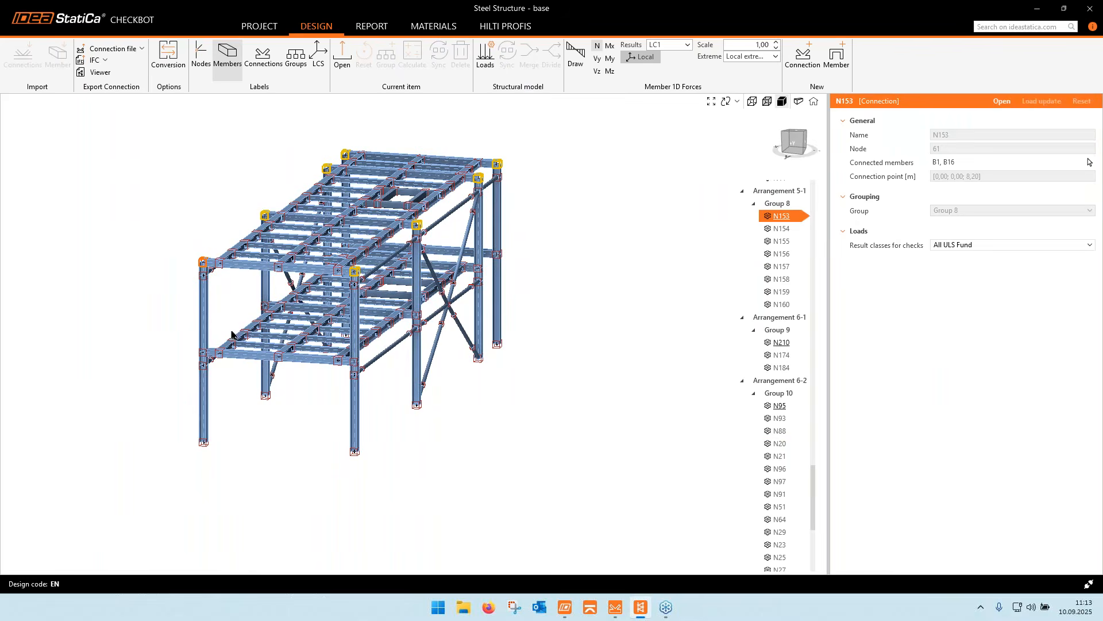
right_drag(178, 337, 205, 295)
middle_drag(208, 295, 266, 298)
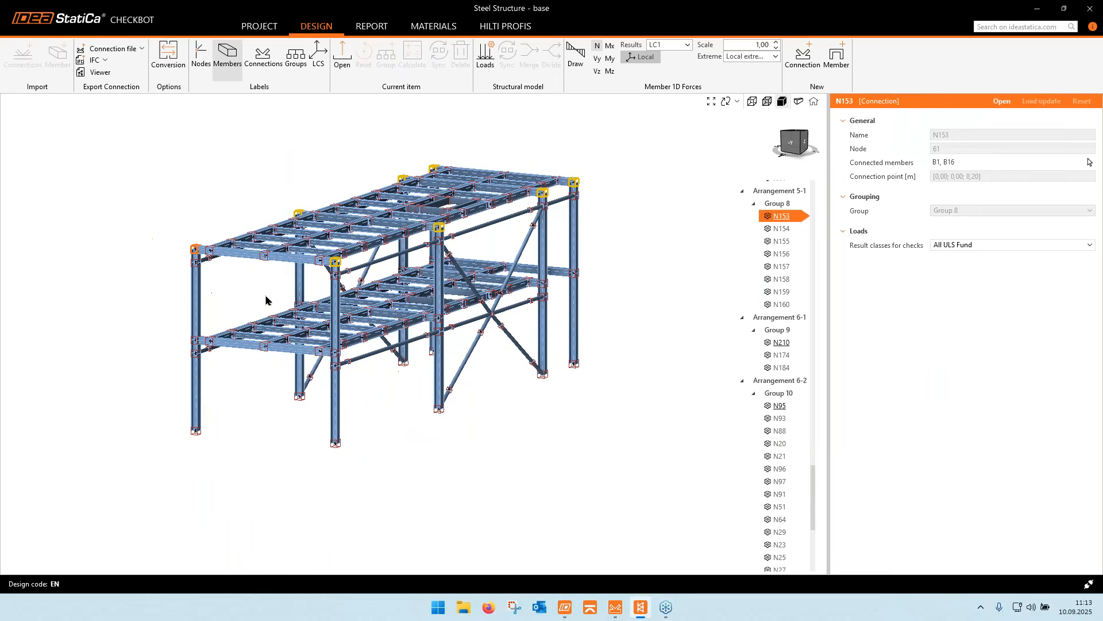
scroll(210, 240, up, 3)
scroll(210, 243, up, 2)
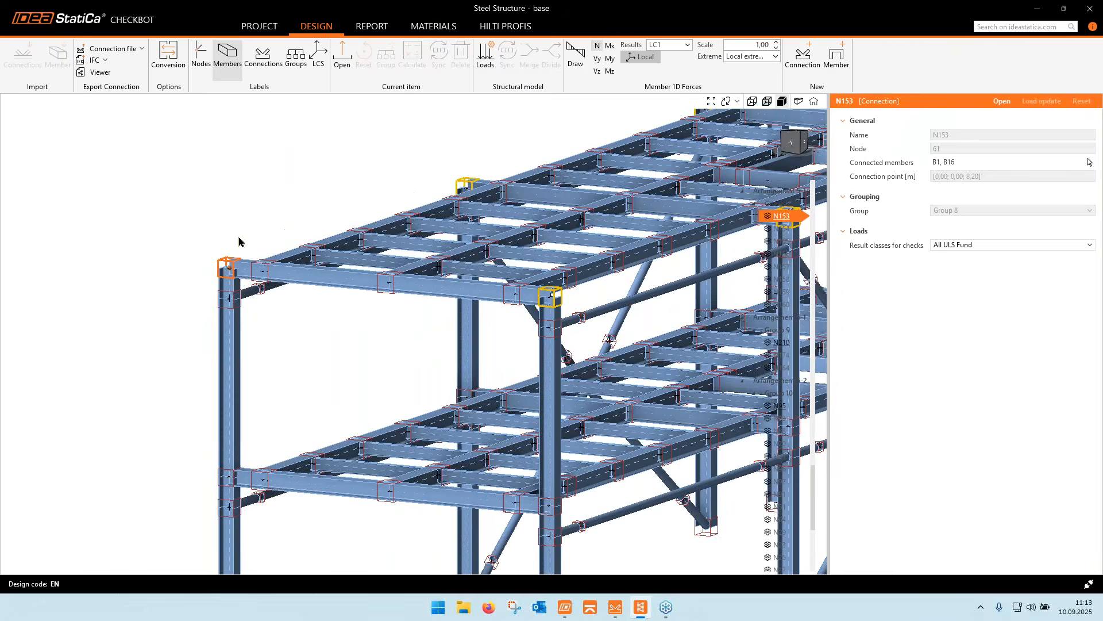
scroll(239, 254, down, 5)
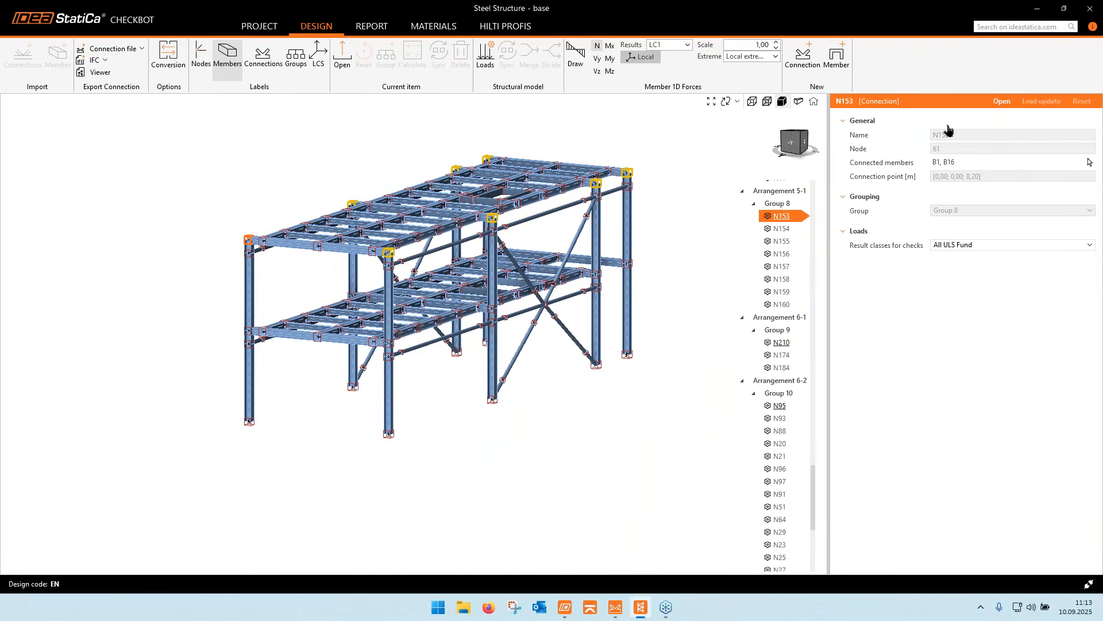
- Open connection N153 in IDEA StatiCa Connection and inspect the joint between members B1 and B16 from several angles
click(1001, 102)
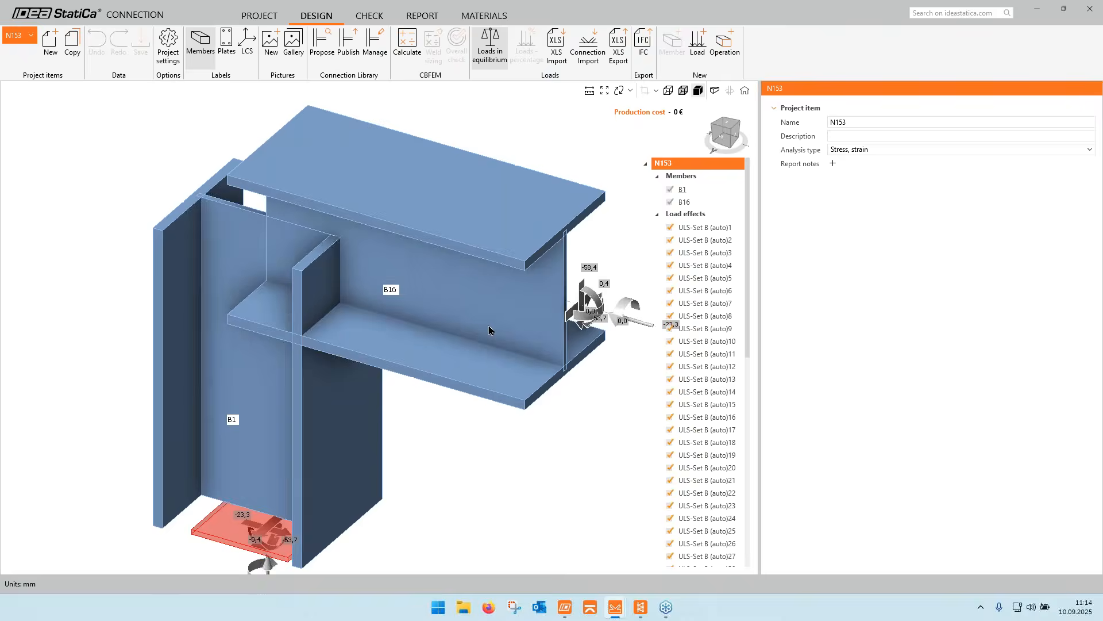
scroll(432, 350, down, 3)
middle_drag(444, 298, 453, 253)
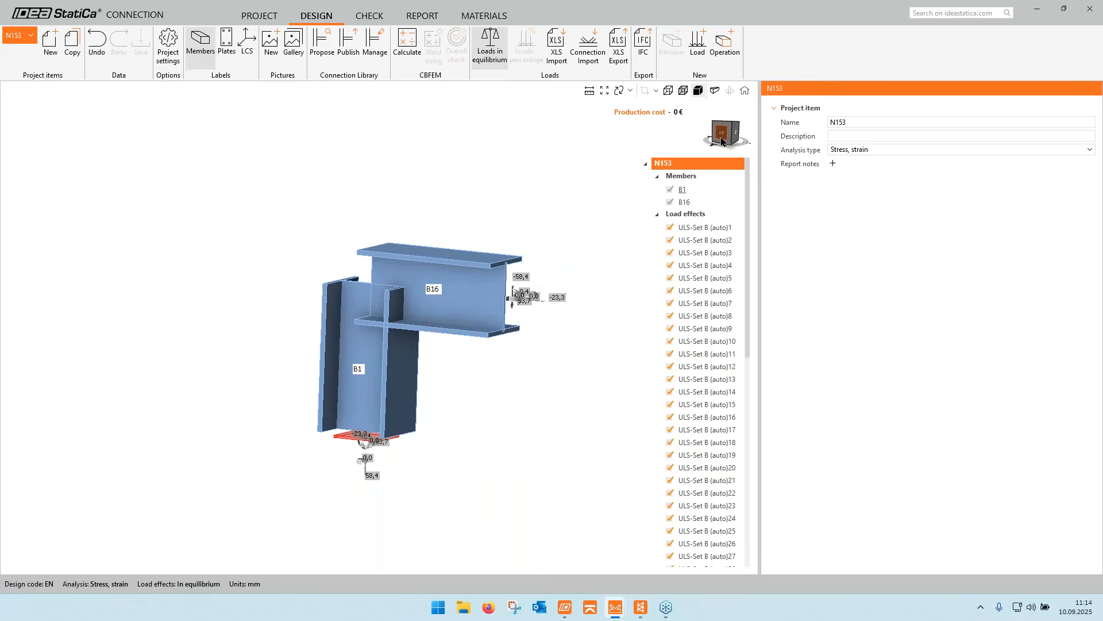
click(721, 142)
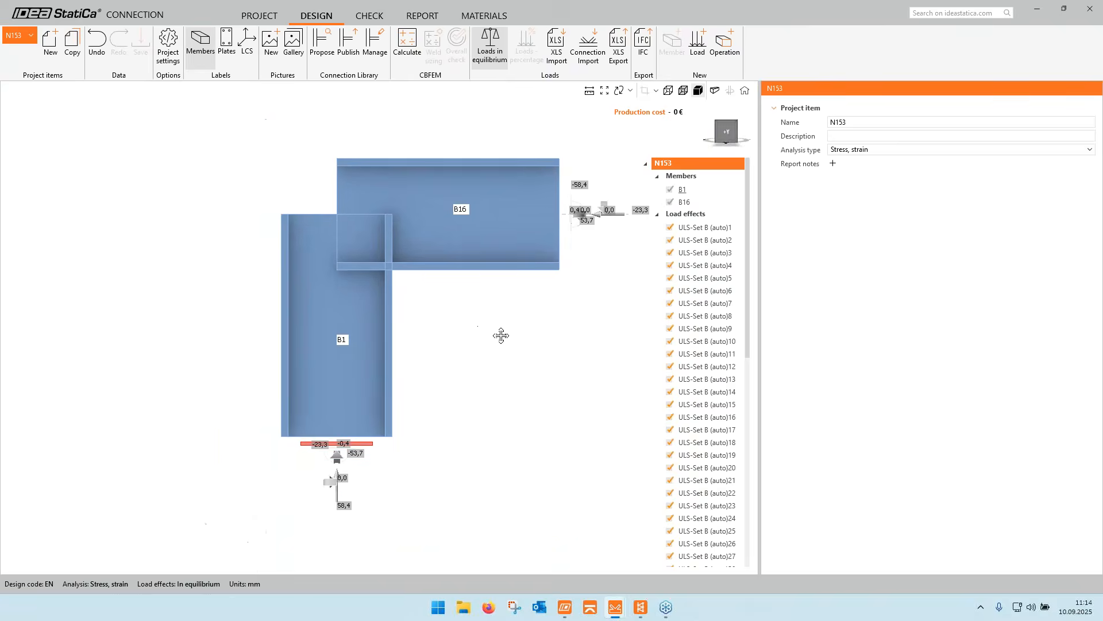
middle_drag(446, 353, 711, 286)
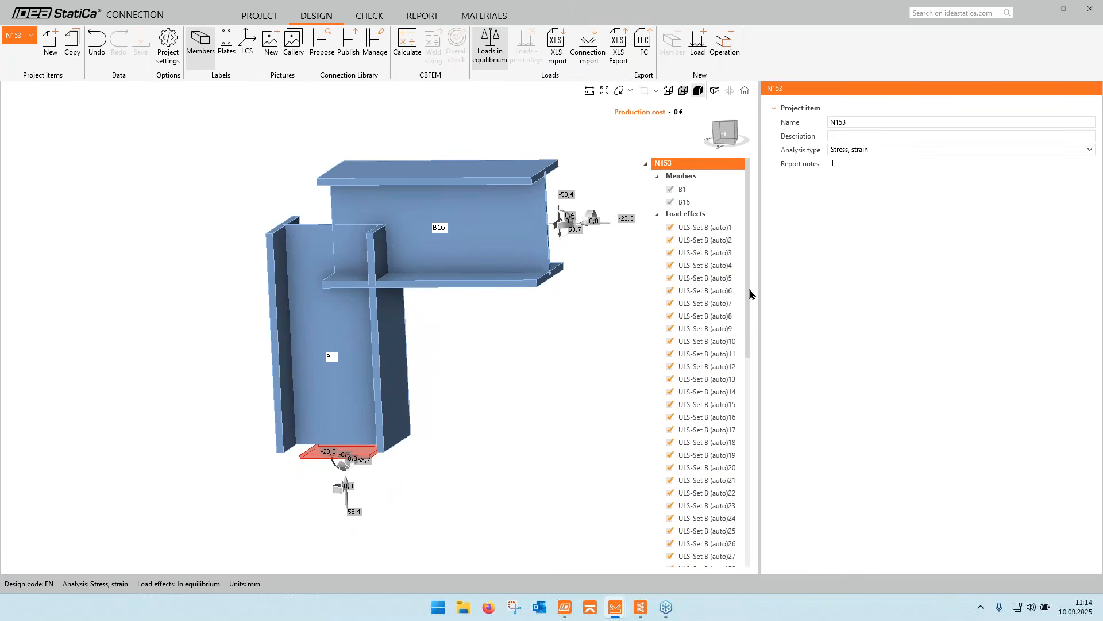
mouse_move(749, 290)
mouse_down()
mouse_move(747, 504)
mouse_move(753, 293)
mouse_up()
right_drag(468, 178, 473, 171)
middle_drag(454, 188, 454, 205)
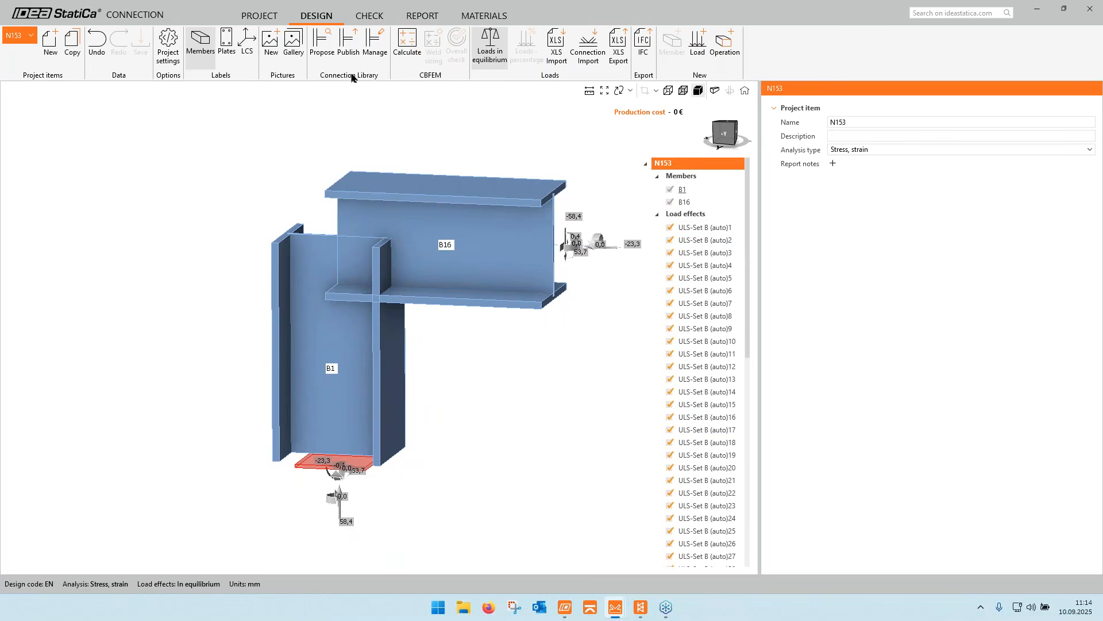
- Propose a design for the joint from the Connection Library, using the personal bolted and welded haunch template N153
click(329, 55)
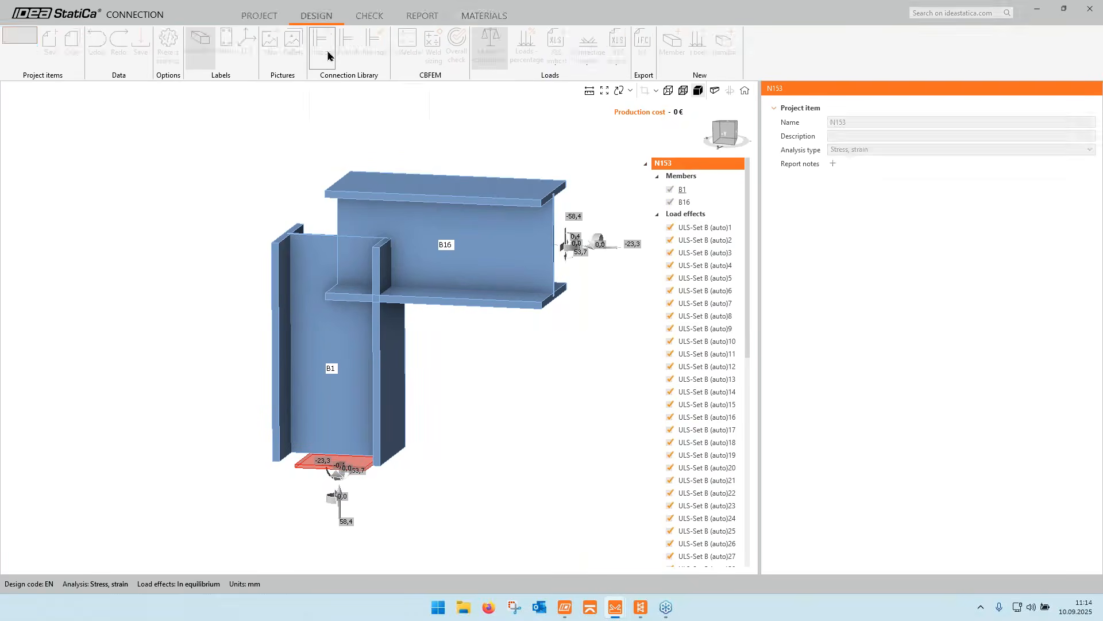
drag(482, 119, 414, 85)
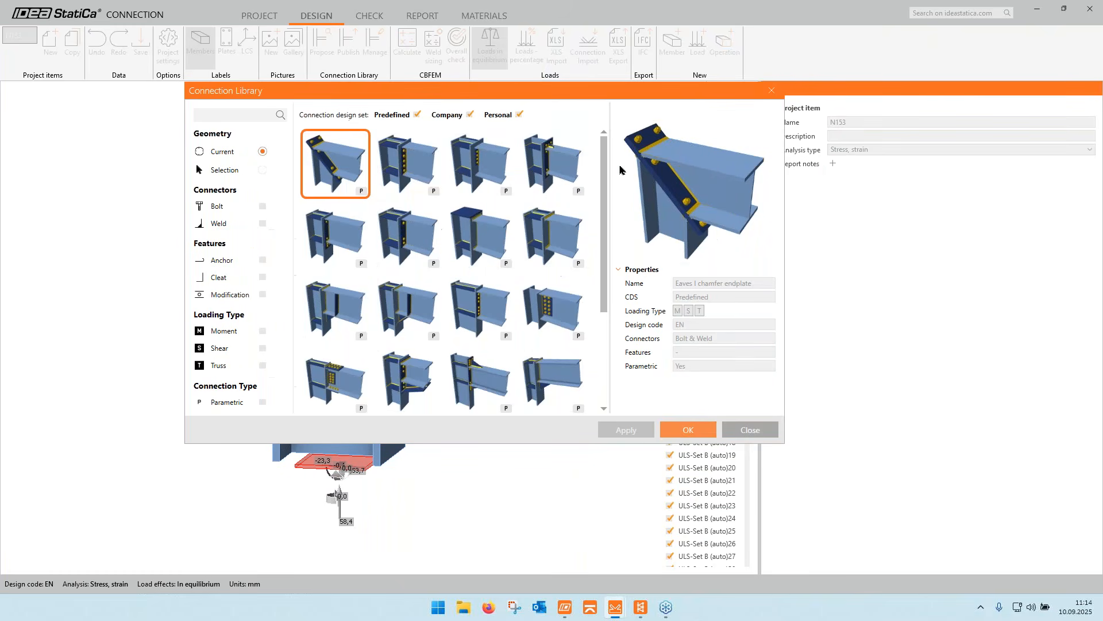
drag(605, 175, 604, 267)
click(395, 242)
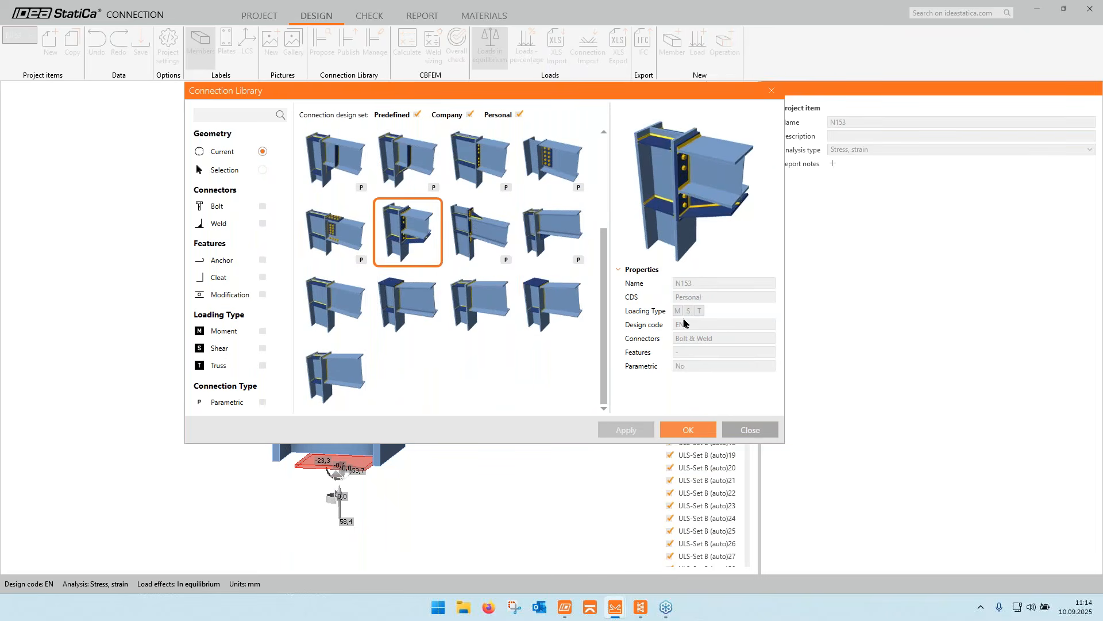
click(689, 430)
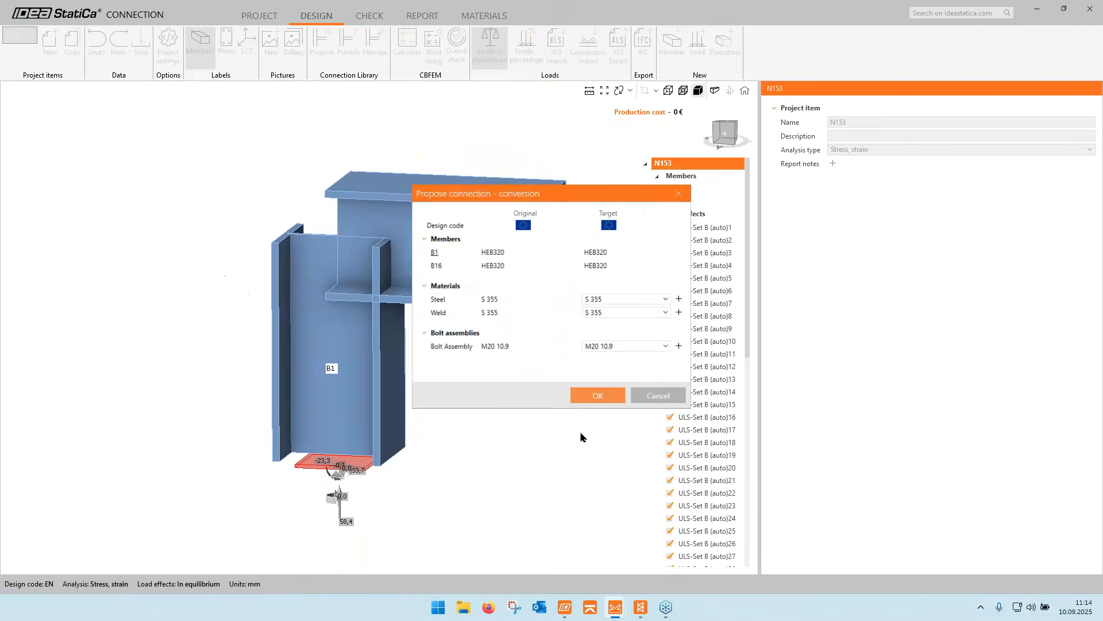
- Accept the template conversion with S 355 for steel and welds and M20 10.9 bolts, and review the generated operations
drag(540, 195, 395, 147)
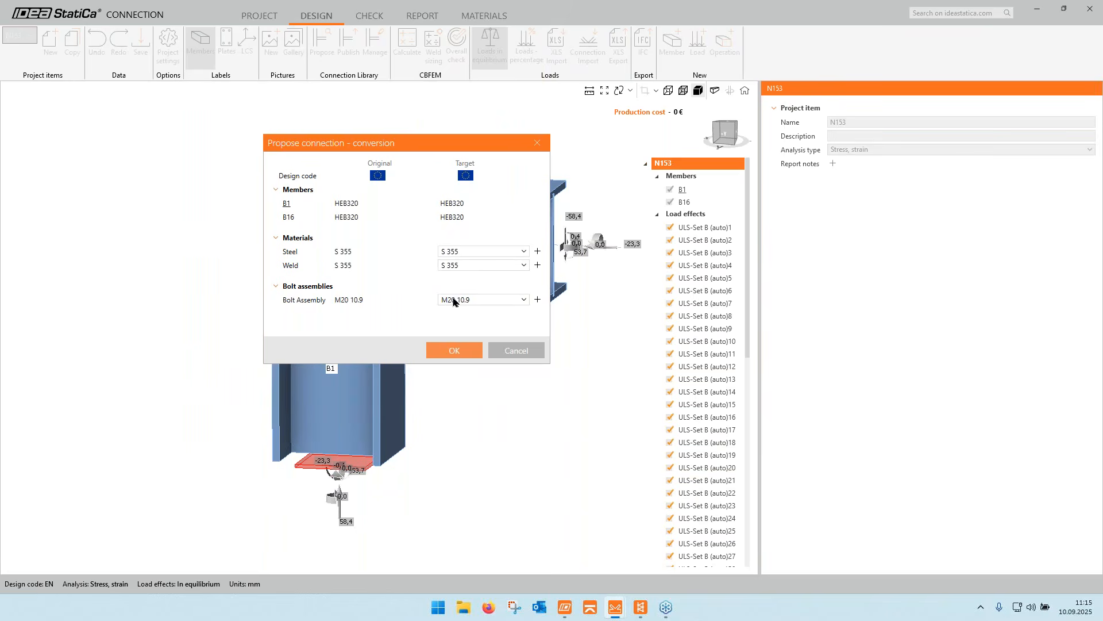
click(475, 305)
click(434, 294)
click(462, 351)
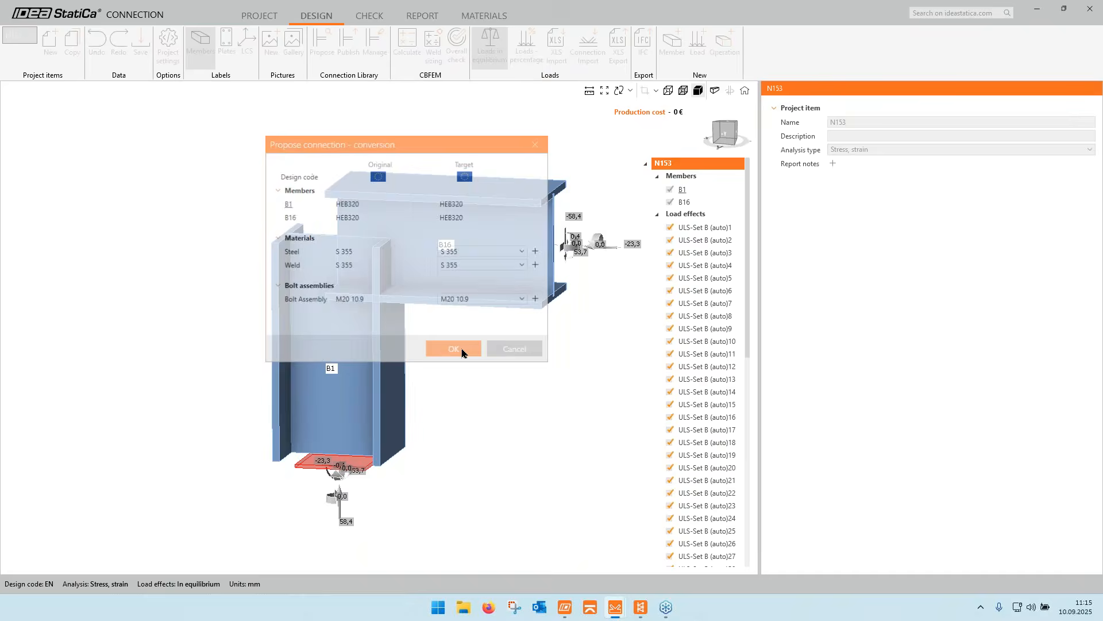
drag(747, 248, 714, 546)
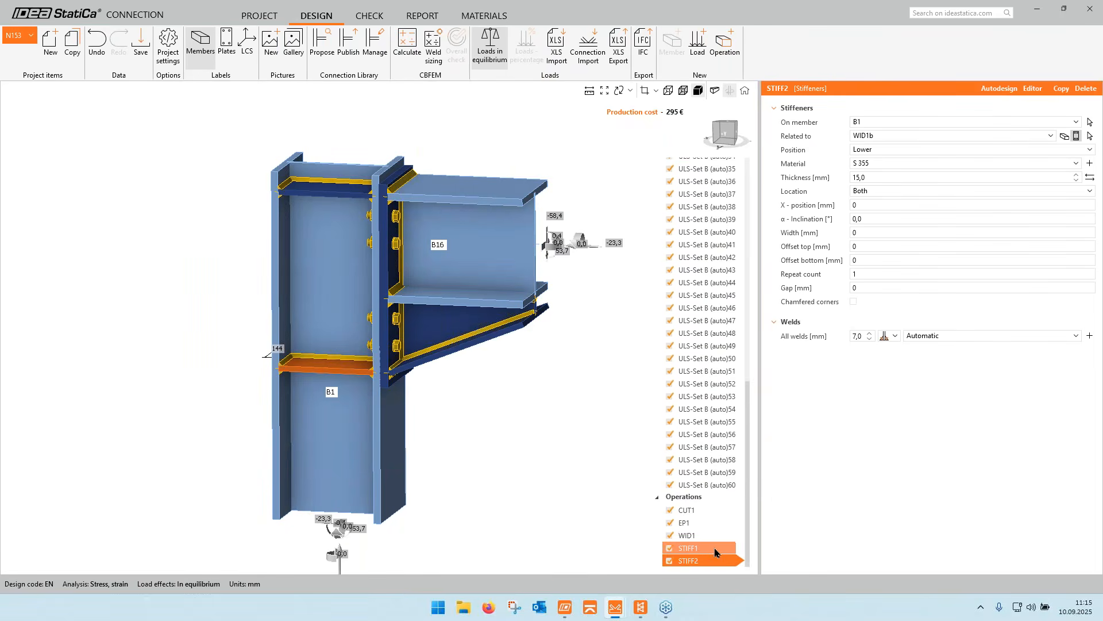
scroll(492, 283, down, 2)
middle_drag(407, 312, 448, 303)
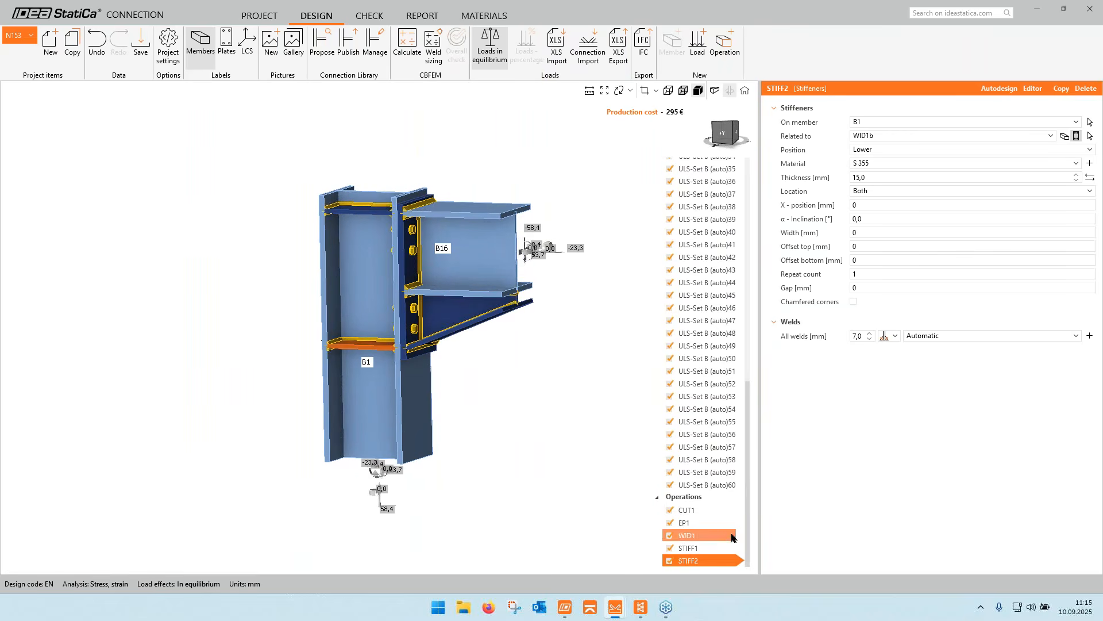
- Review the STIFF1 and WID1 operations and bearing member B1 of connection N153, and save the project
click(699, 549)
click(701, 535)
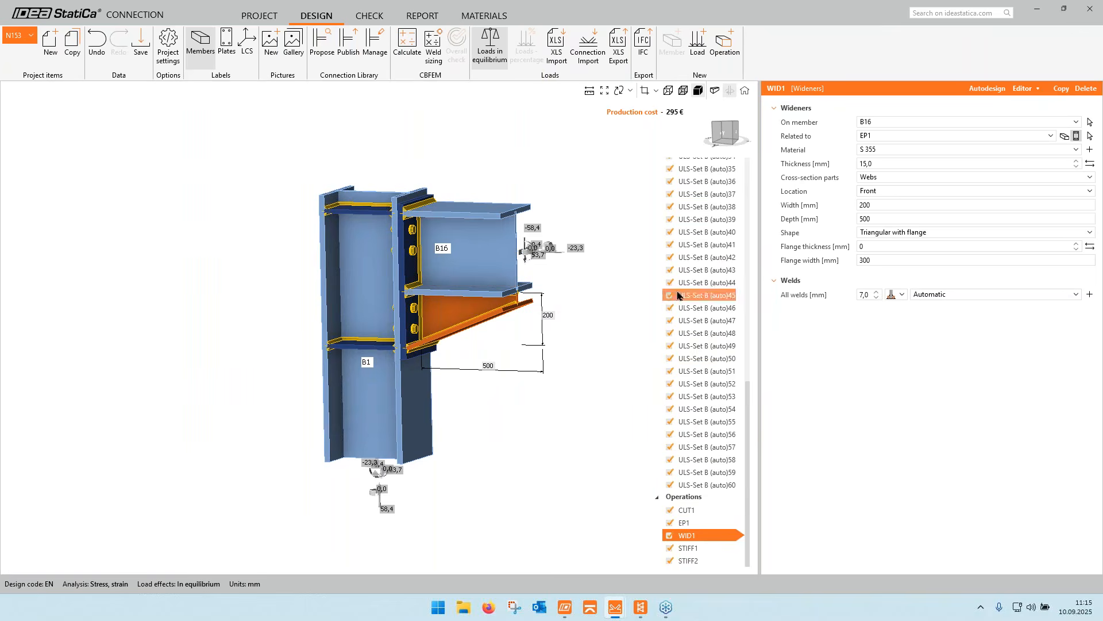
drag(748, 408, 684, 190)
click(684, 190)
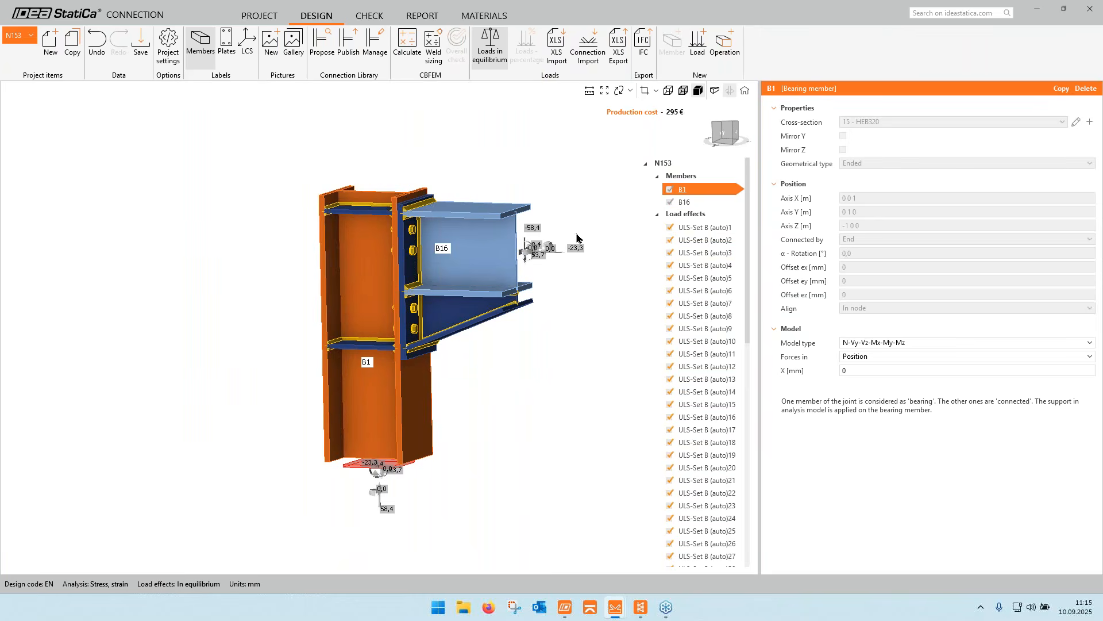
right_drag(465, 526, 405, 391)
middle_drag(431, 342, 452, 353)
middle_drag(330, 187, 333, 188)
click(148, 46)
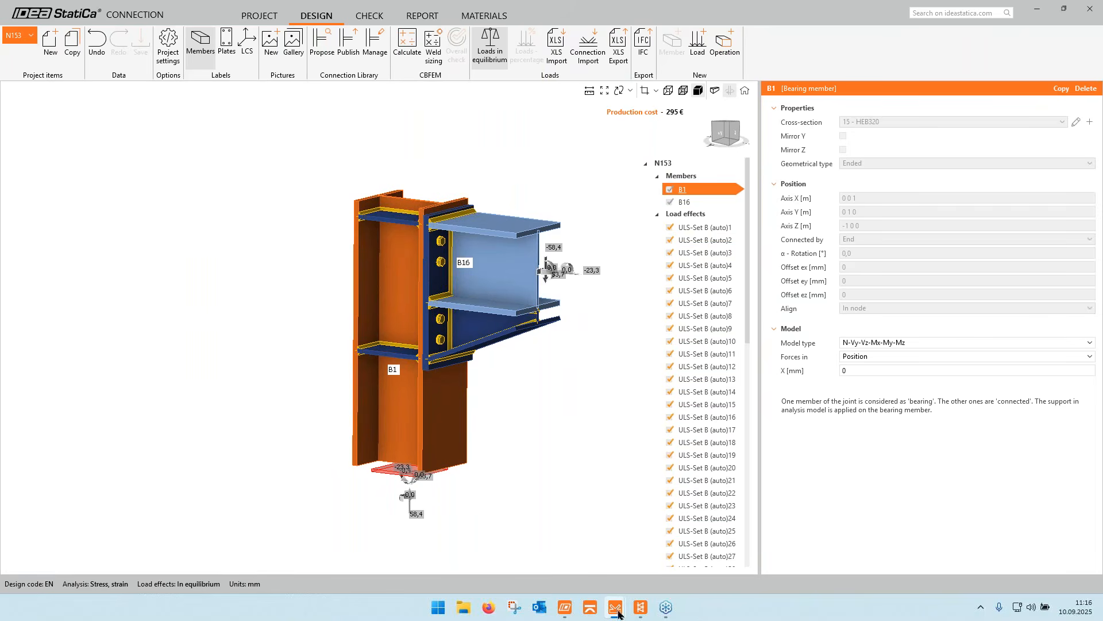
- Switch to Checkbot and open connection N157 of Group 8 in IDEA StatiCa Connection
click(640, 607)
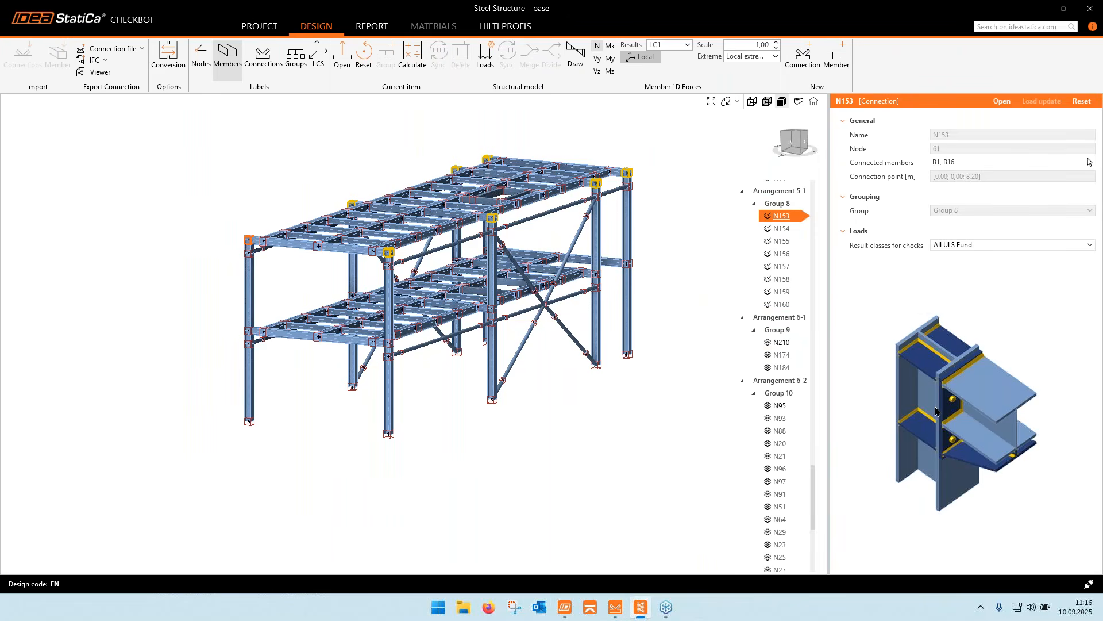
click(784, 269)
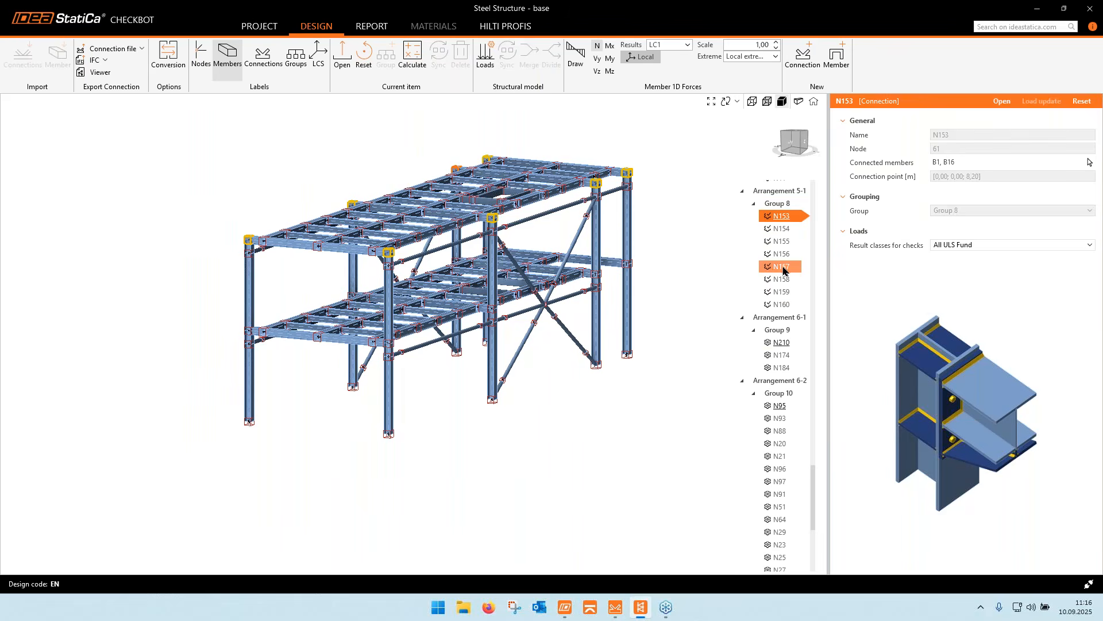
click(790, 221)
click(790, 271)
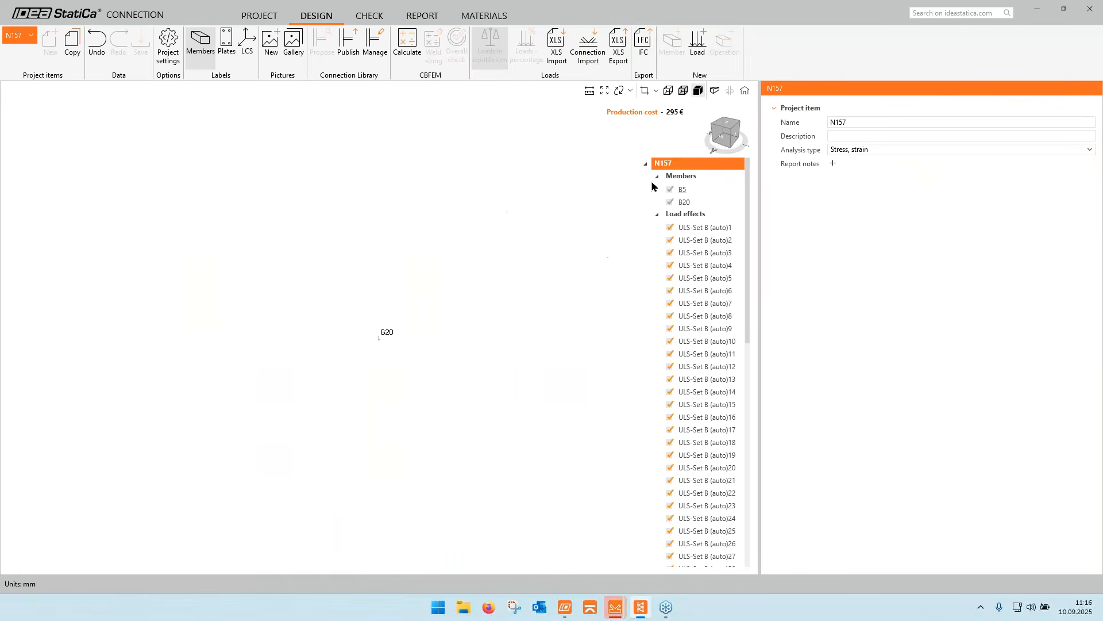
- Examine member B20 and the CUT1, EP1, WID1 and STIFF1 operations of connection N157
click(687, 202)
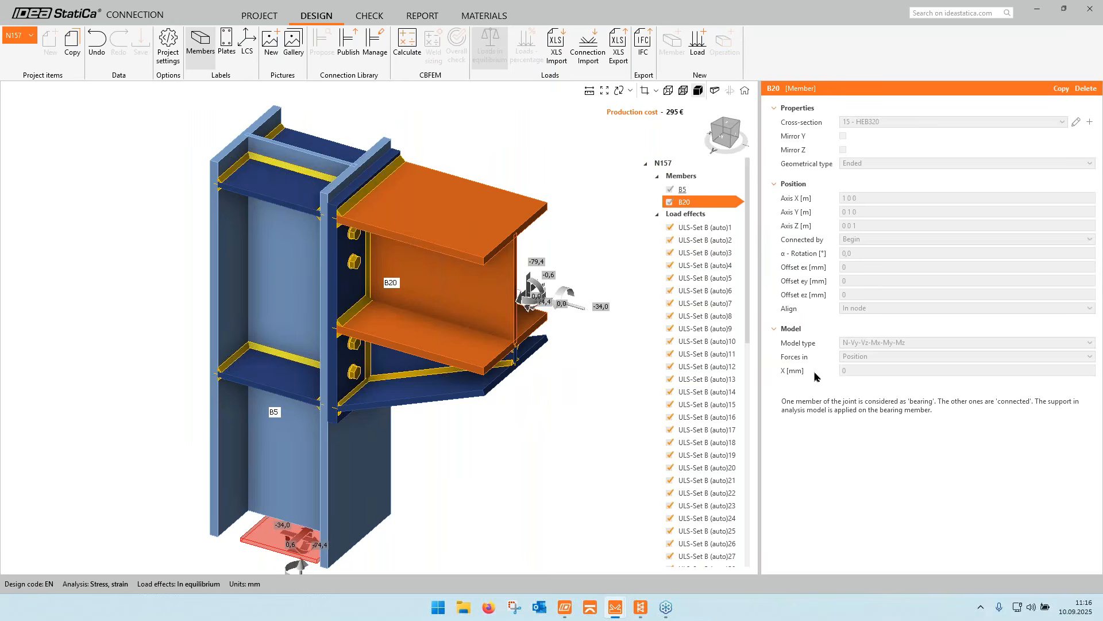
click(661, 166)
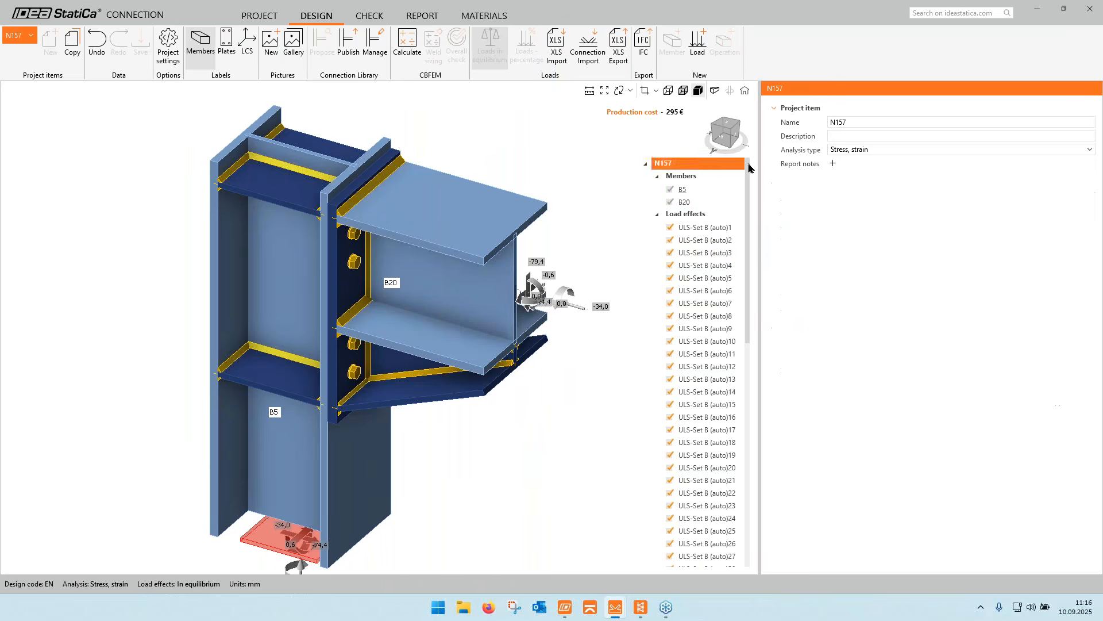
click(705, 203)
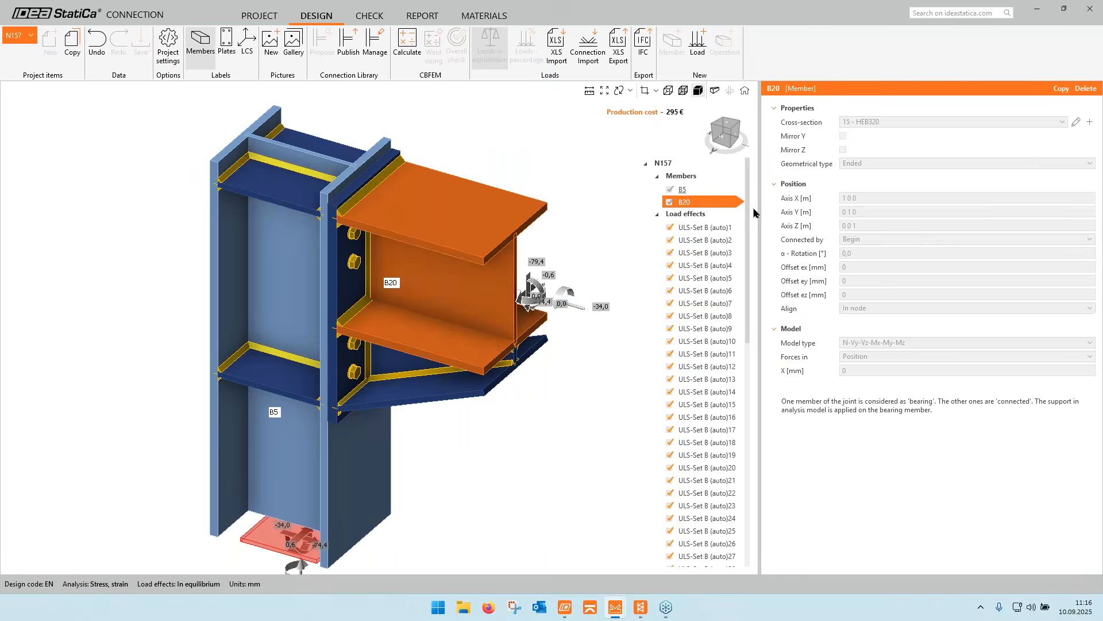
drag(748, 230, 750, 428)
scroll(711, 495, down, 3)
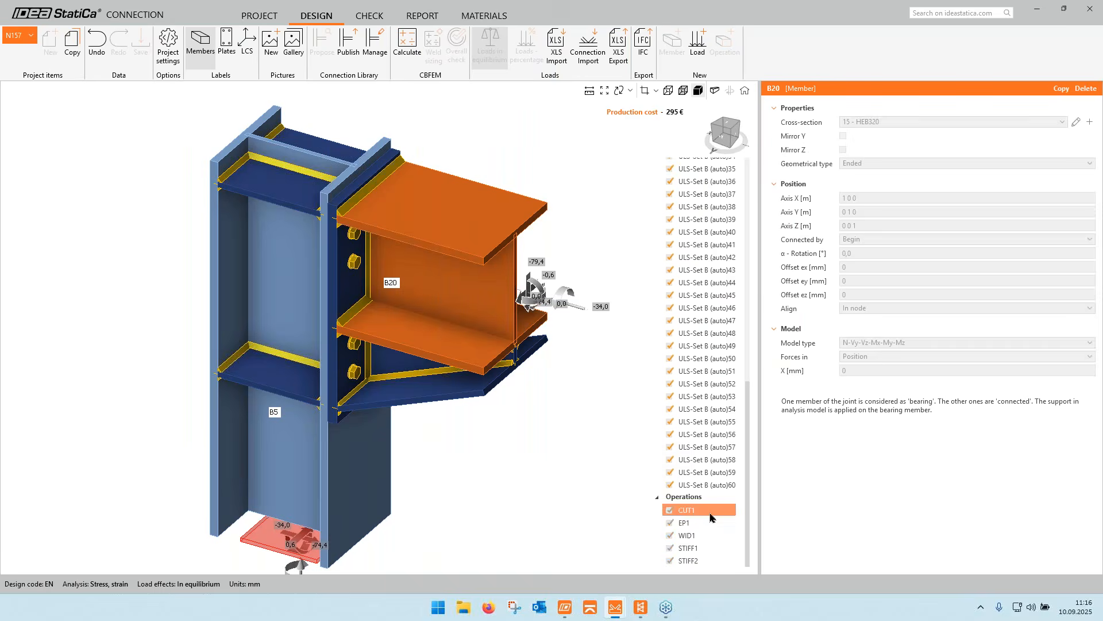
click(711, 510)
click(686, 525)
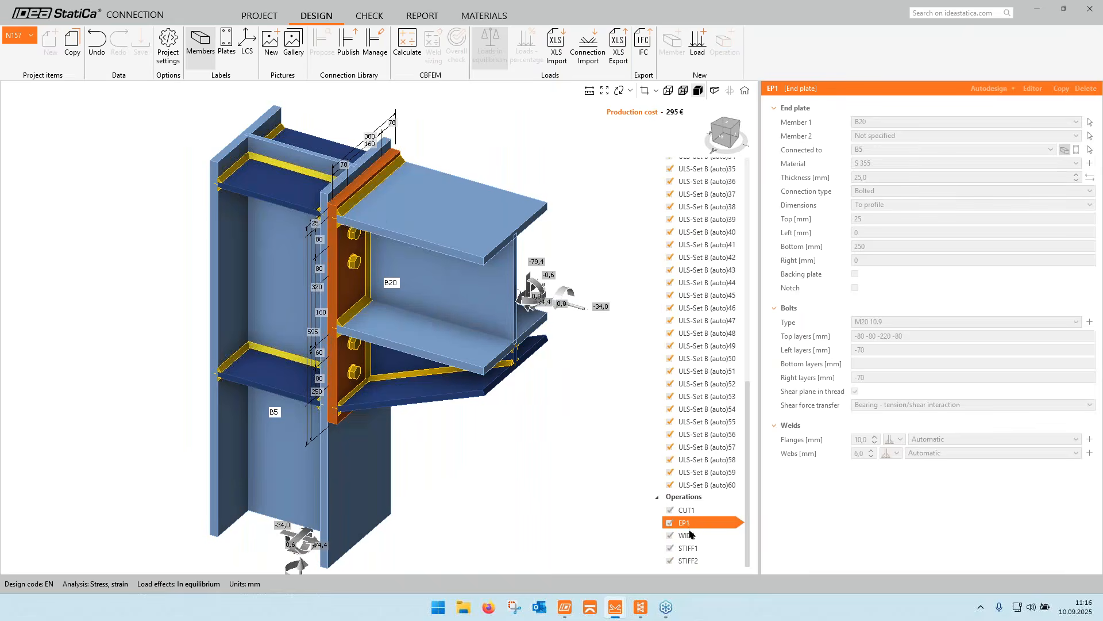
click(690, 538)
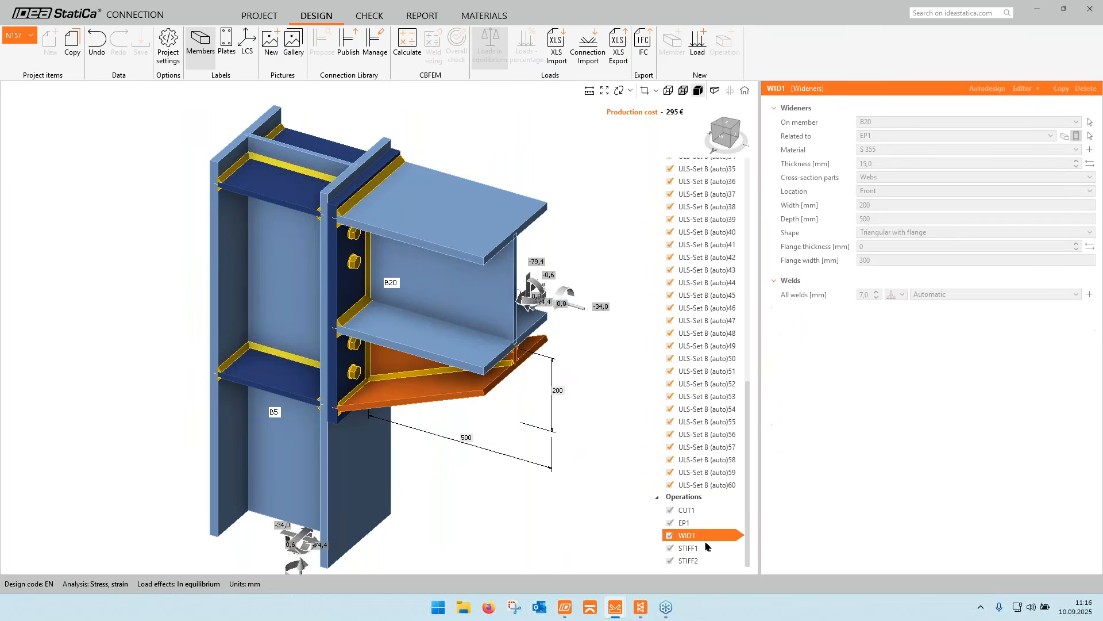
click(700, 549)
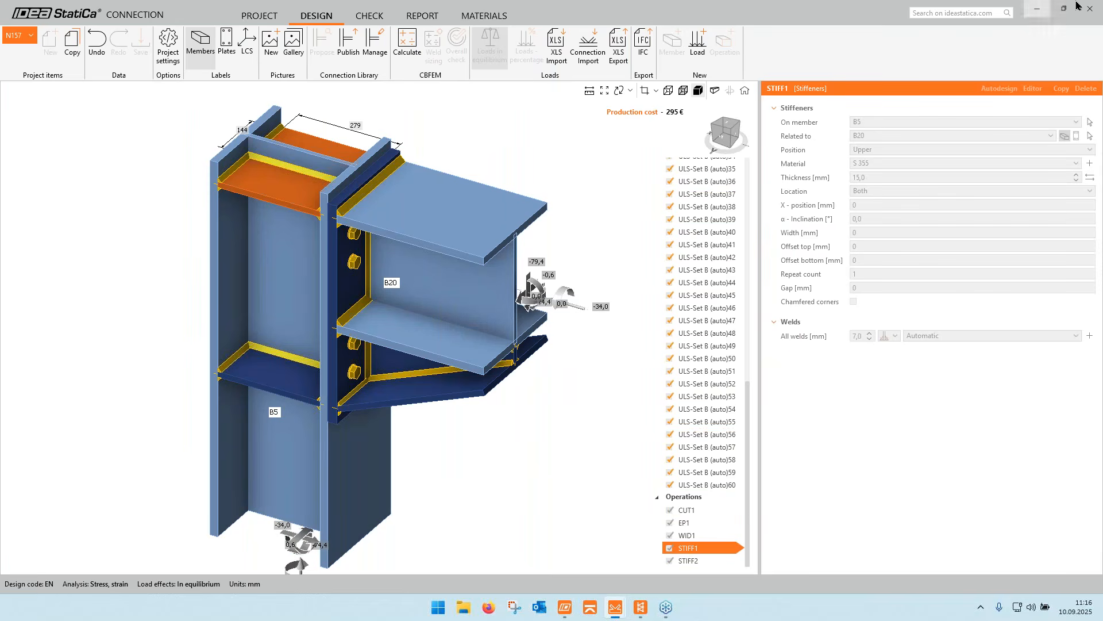
- Close connection N157 and select Group 8 in Checkbot
click(1088, 17)
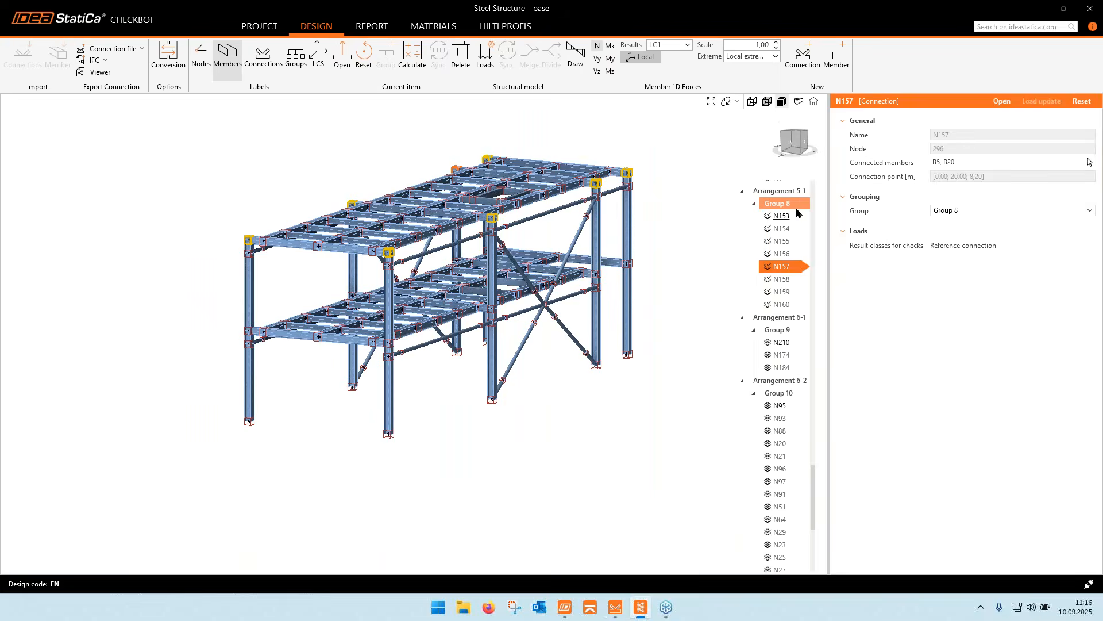
click(796, 207)
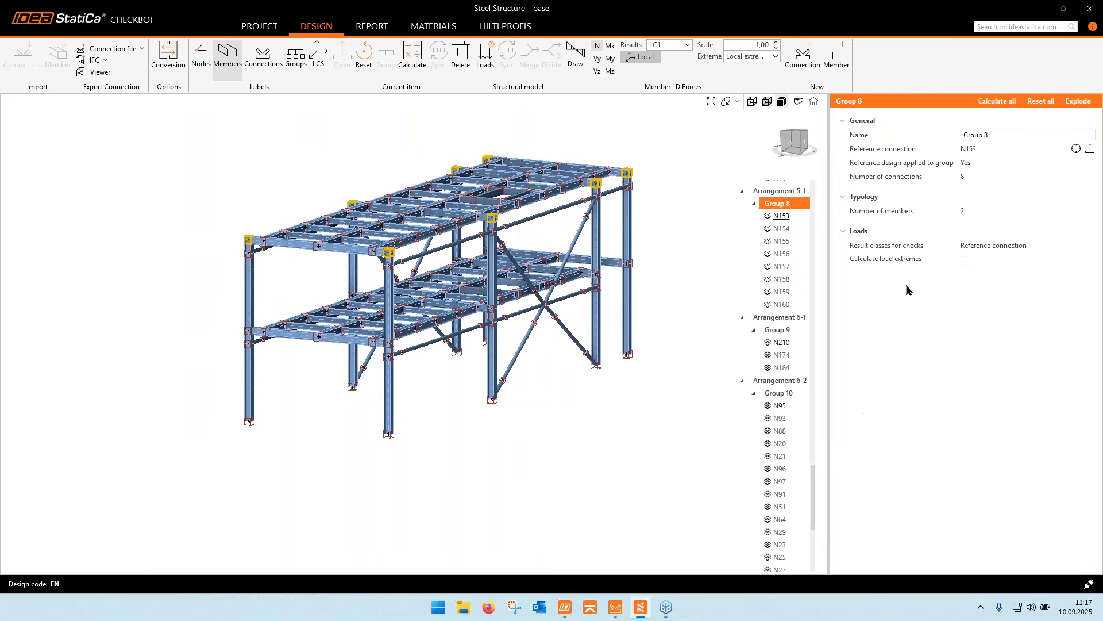
- Consult the critical load effects slide and the support article on load extreme selection, and return to Checkbot
key(ctrl+super+Right)
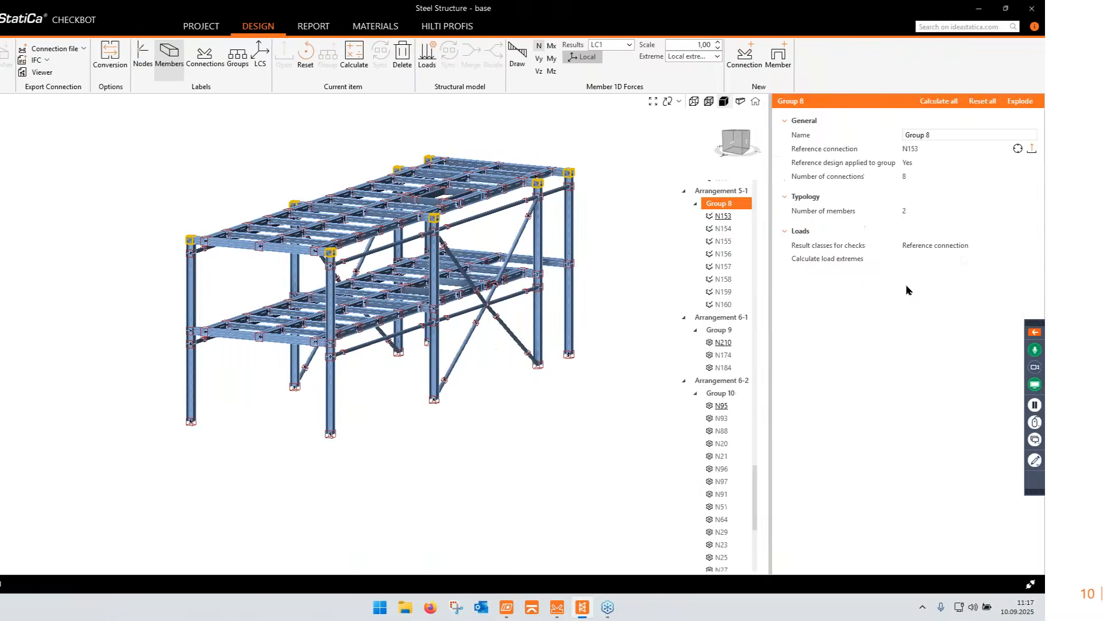
click(1001, 230)
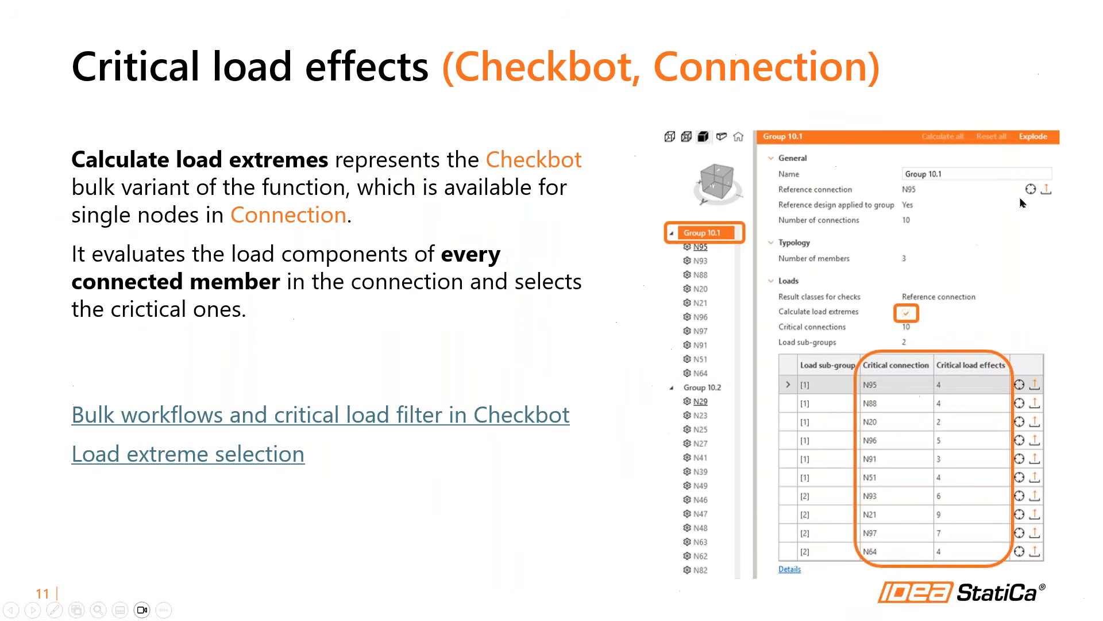
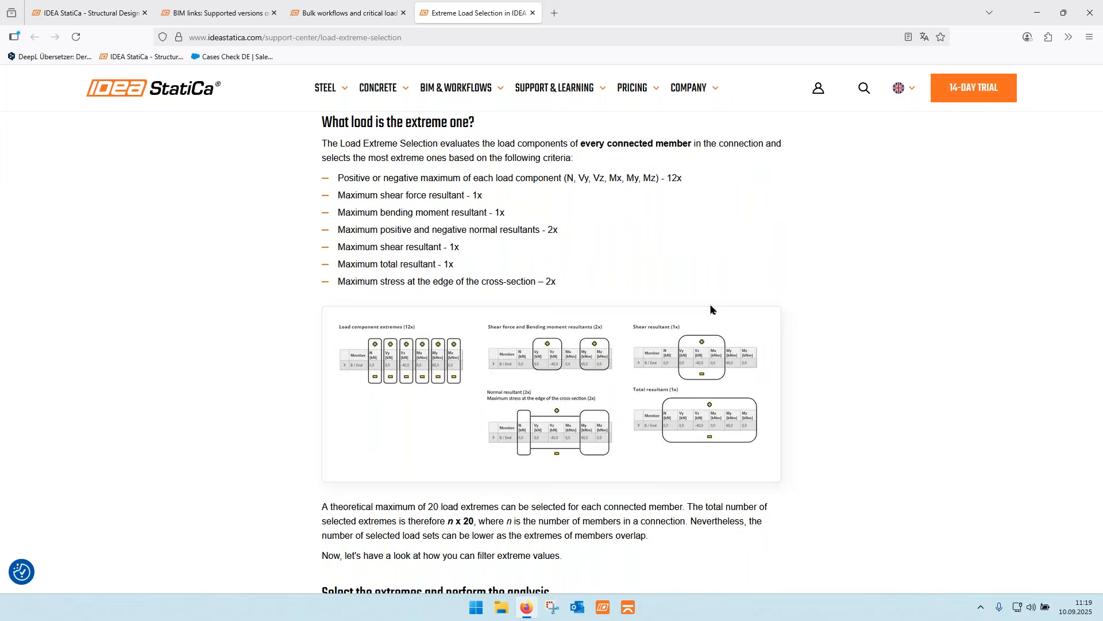
key(ctrl+super+Left)
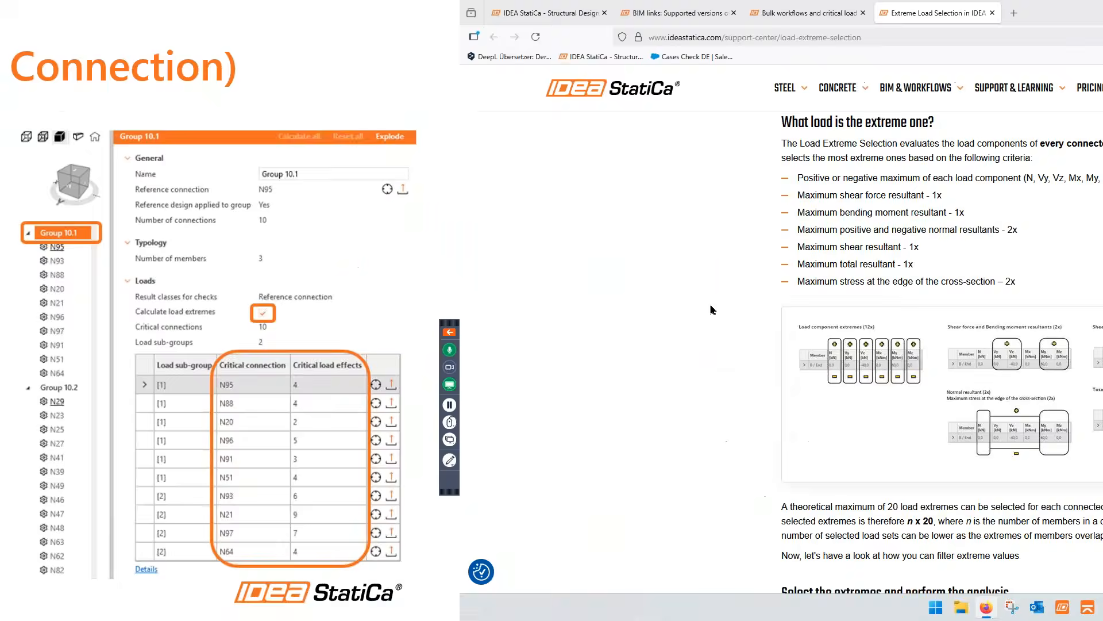
key(ctrl+super+Left)
- Enable the load extremes calculation for Group 8
middle_drag(659, 231, 639, 244)
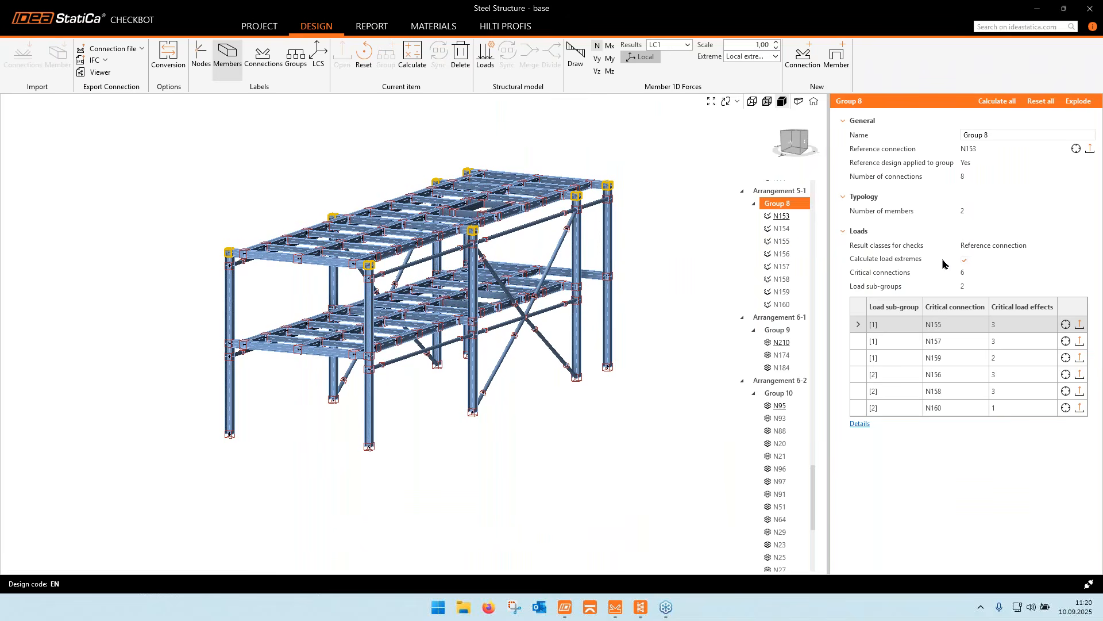
click(964, 260)
- Locate connection N1 of Group 1 at the column base in the structure, and return to Group 8's overview
drag(812, 476, 808, 175)
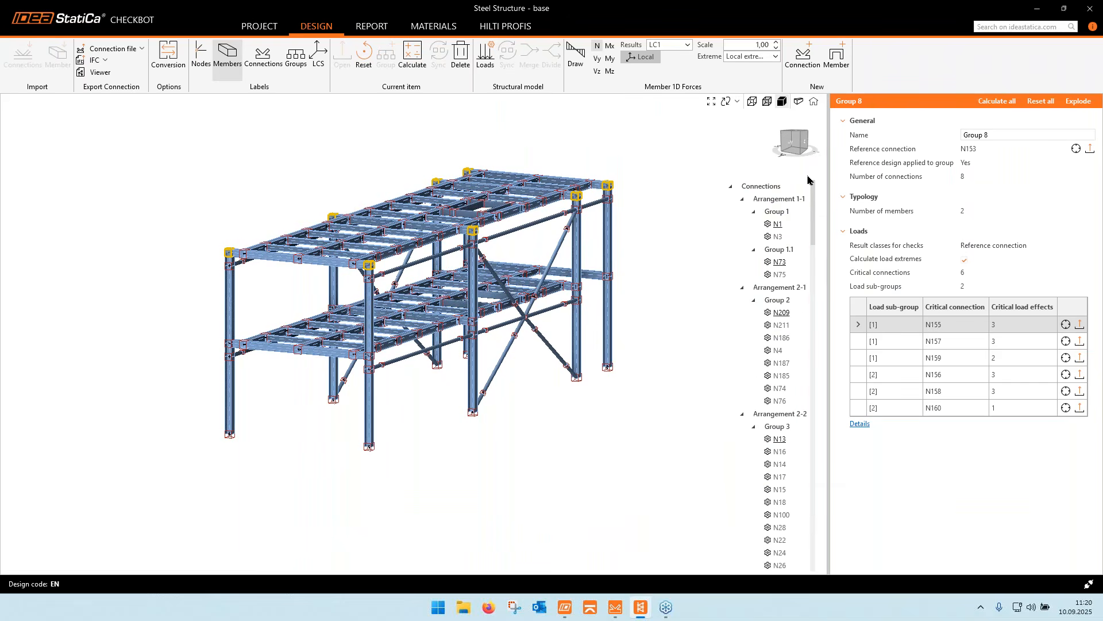
click(778, 224)
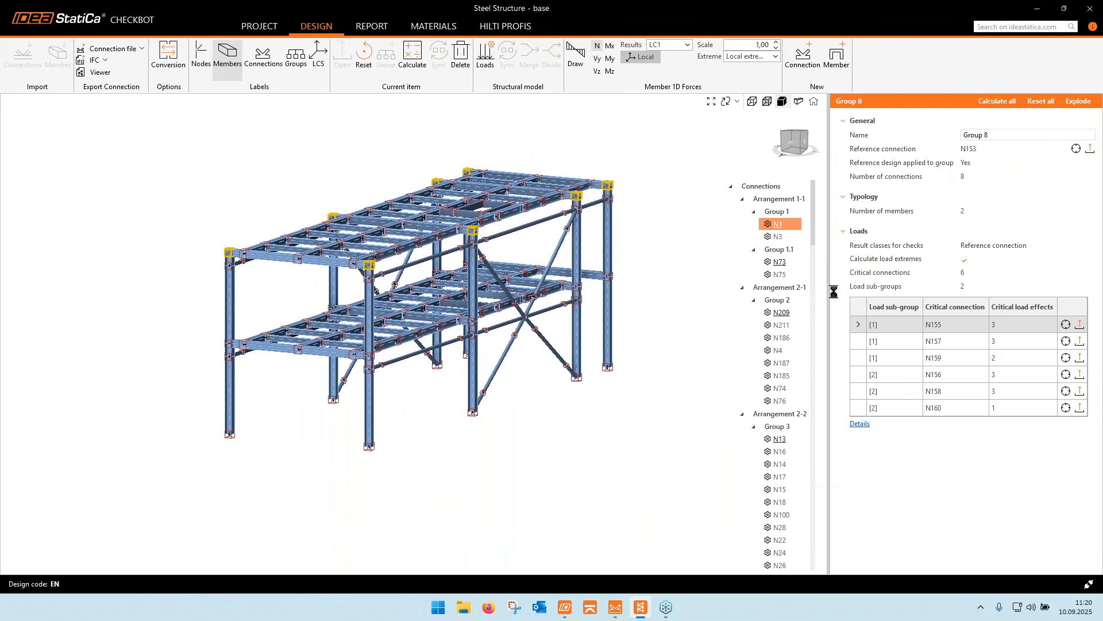
middle_drag(499, 371, 563, 295)
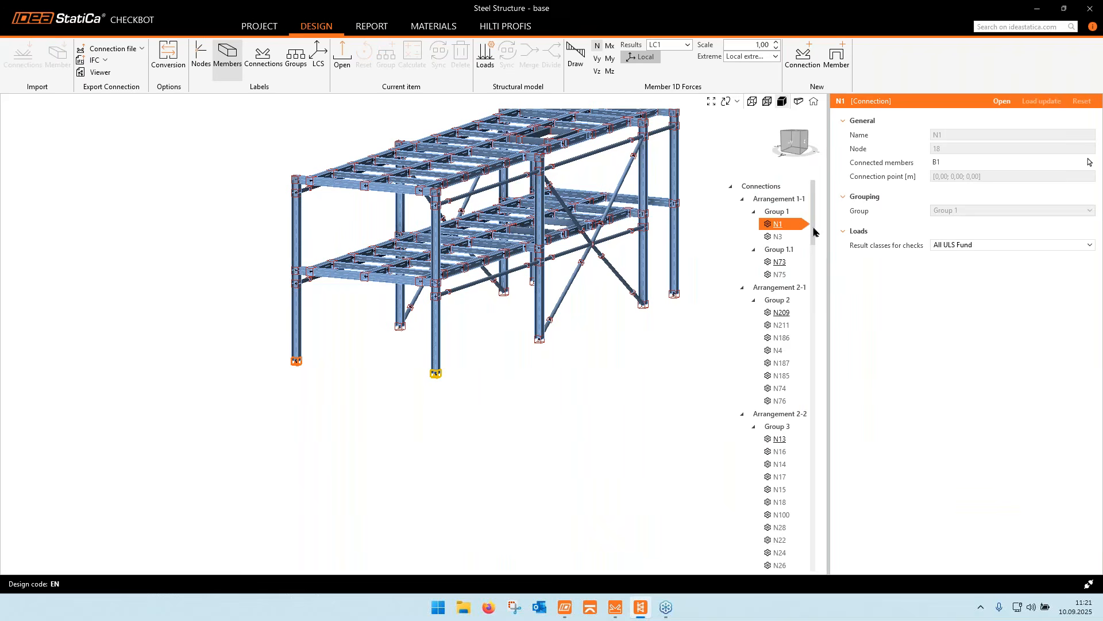
drag(813, 231, 812, 504)
click(777, 275)
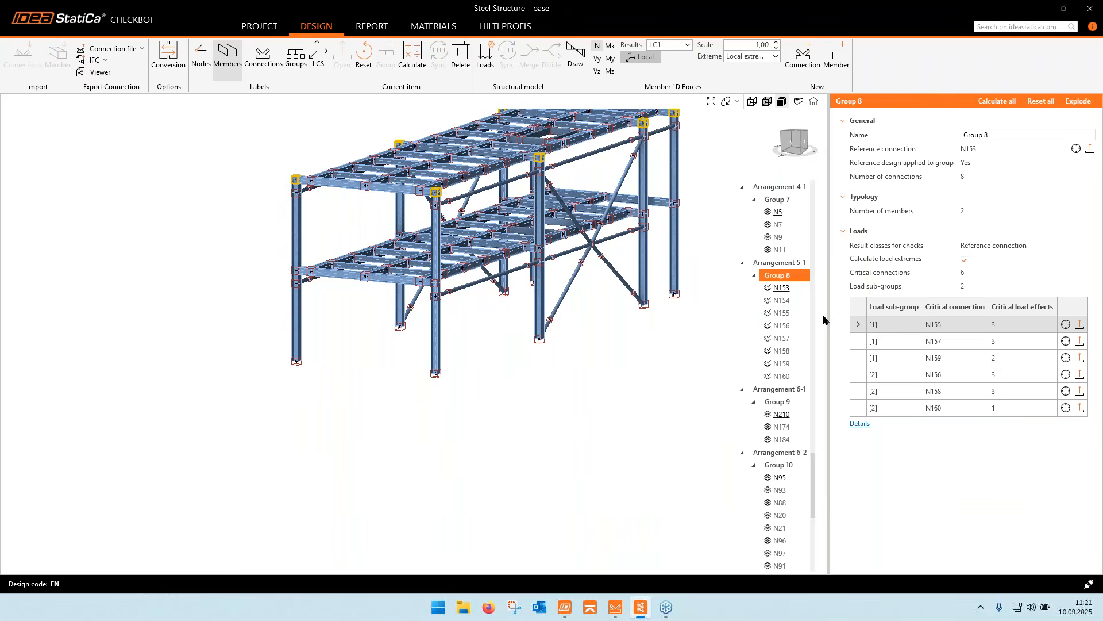
middle_drag(532, 293, 531, 339)
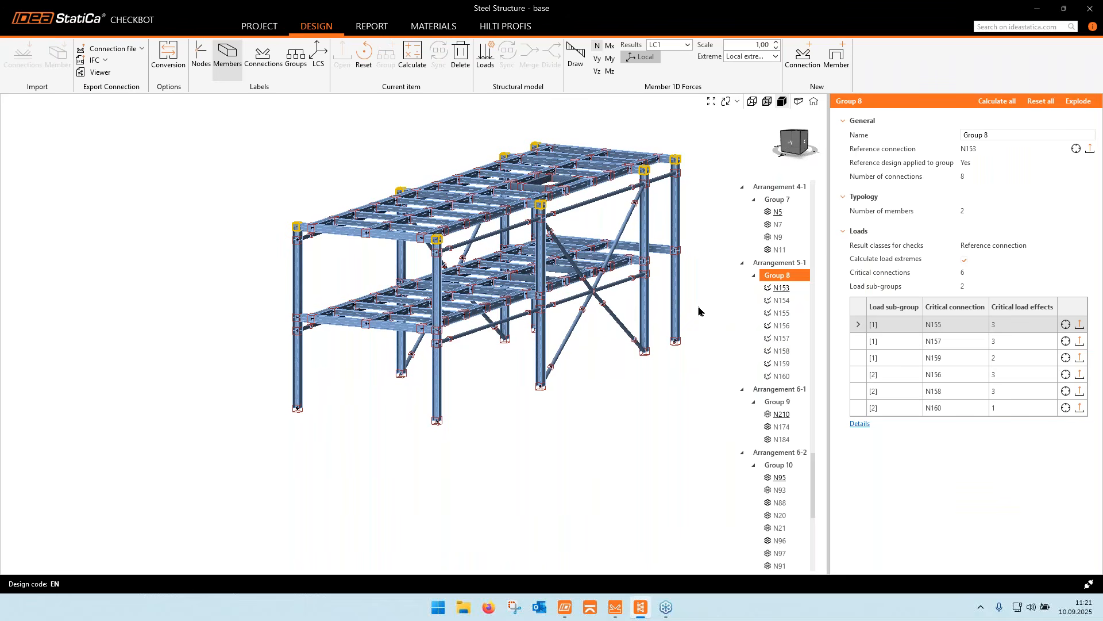
middle_drag(701, 261, 705, 279)
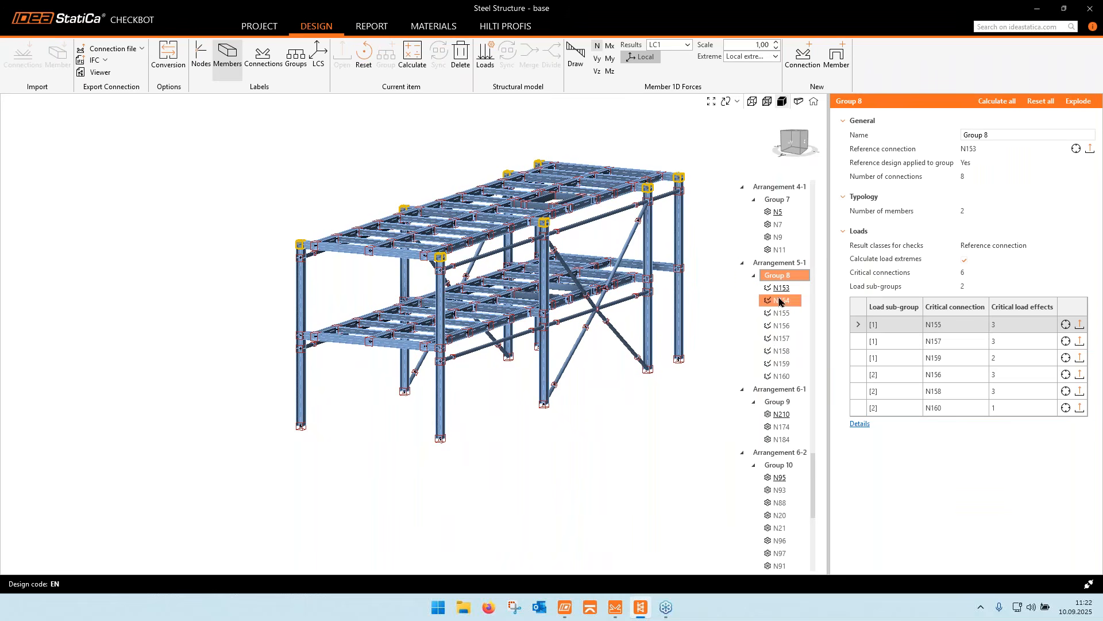
- Calculate all connections in Group 8
right_click(775, 278)
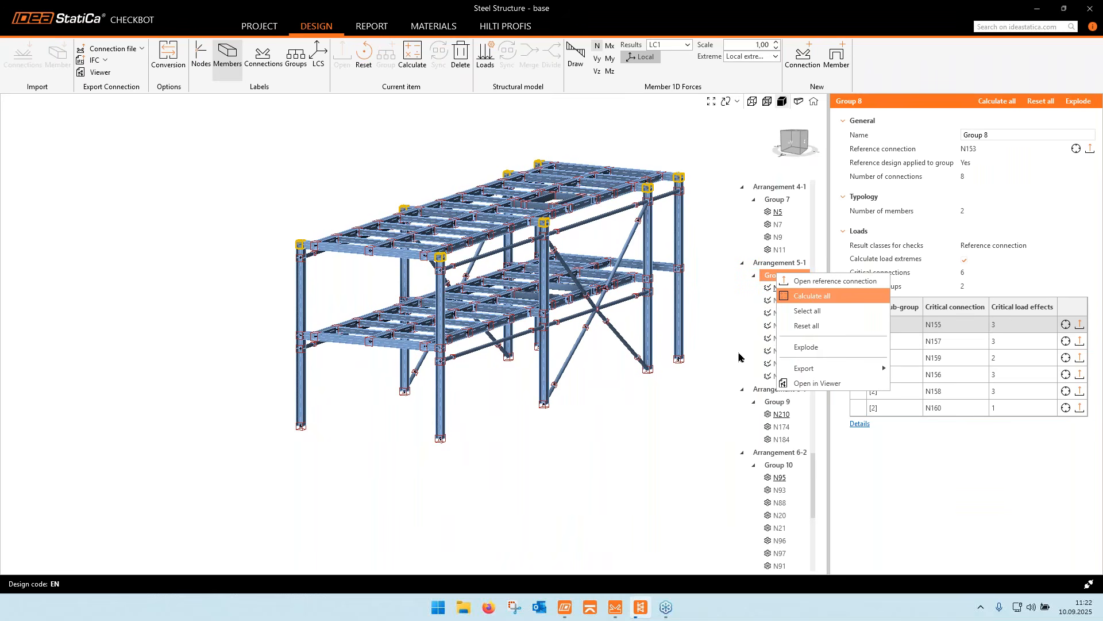
click(1002, 104)
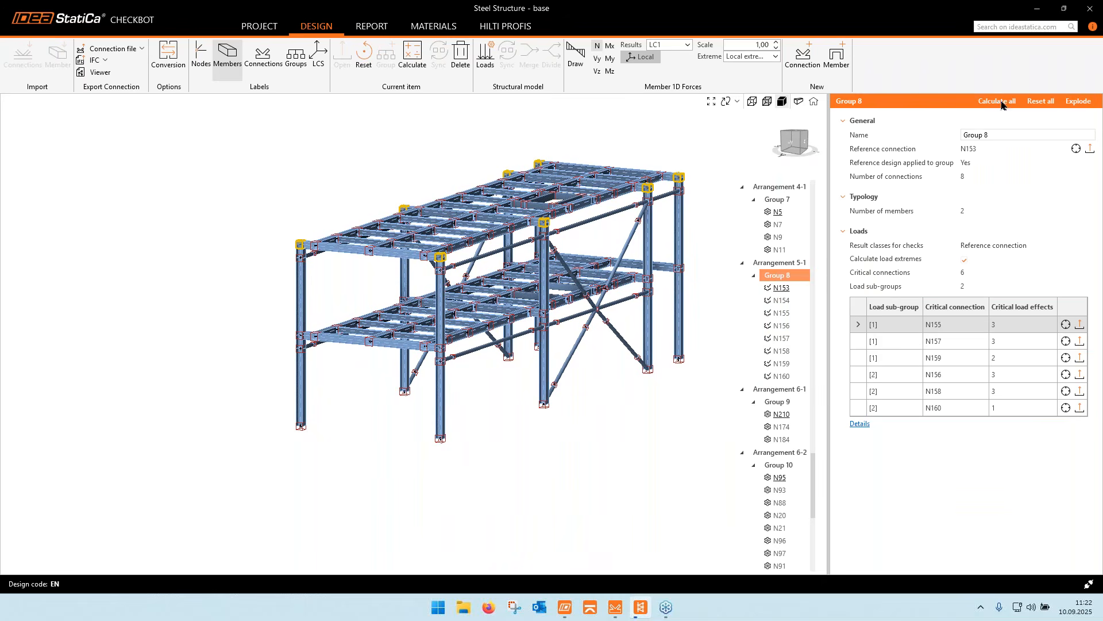
click(1005, 104)
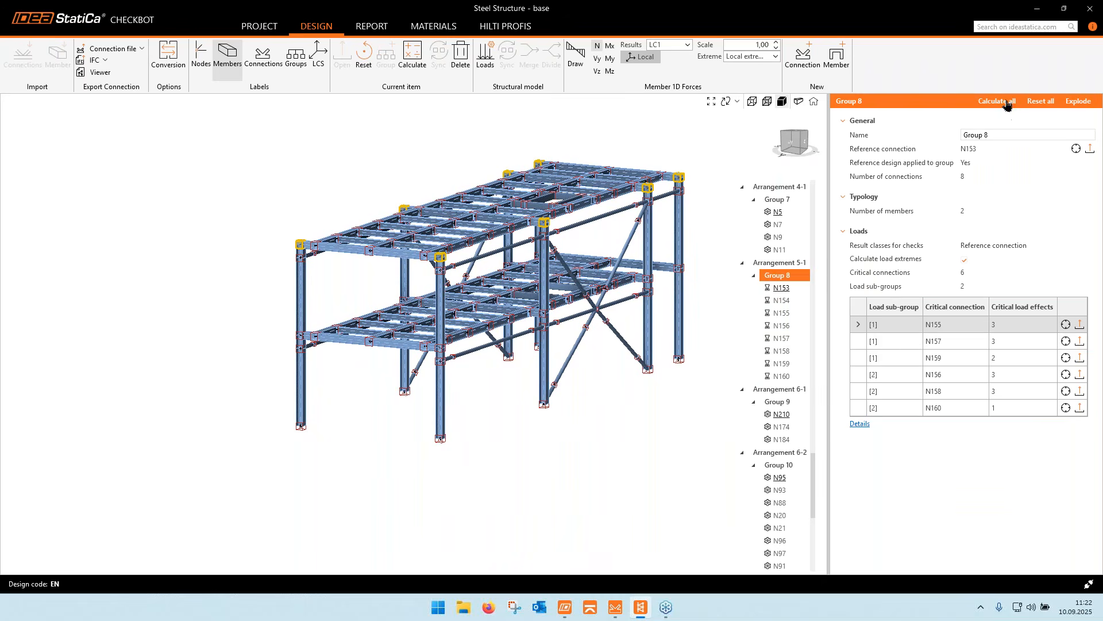
- Review the check results of Group 8 connections N153, N155, N158, N160 and N156, and open N156 in IDEA StatiCa Connection
click(785, 290)
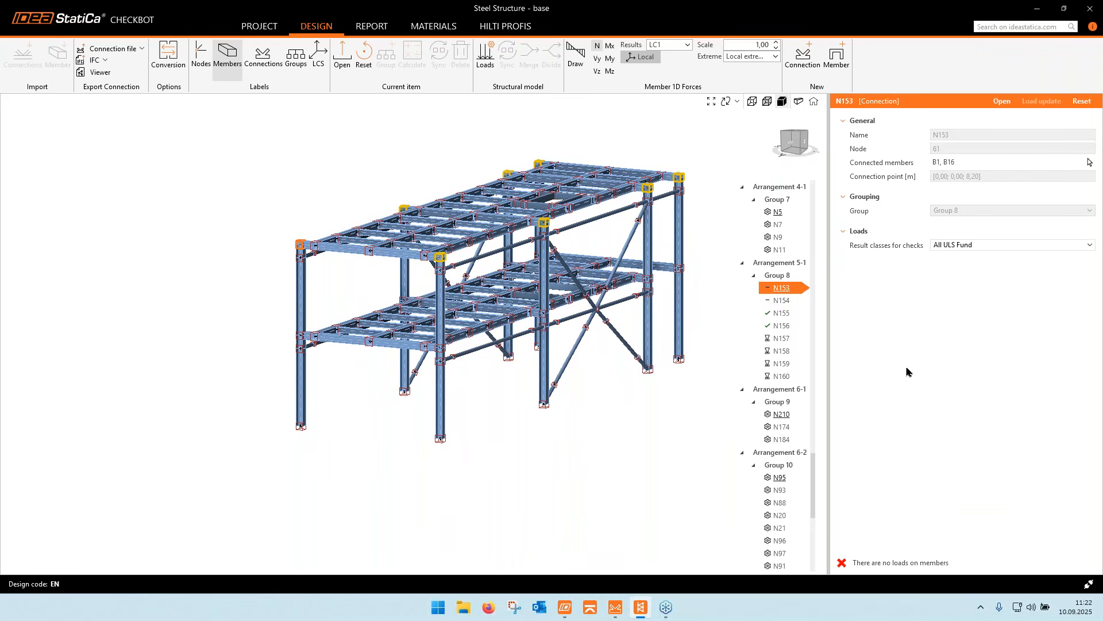
click(783, 313)
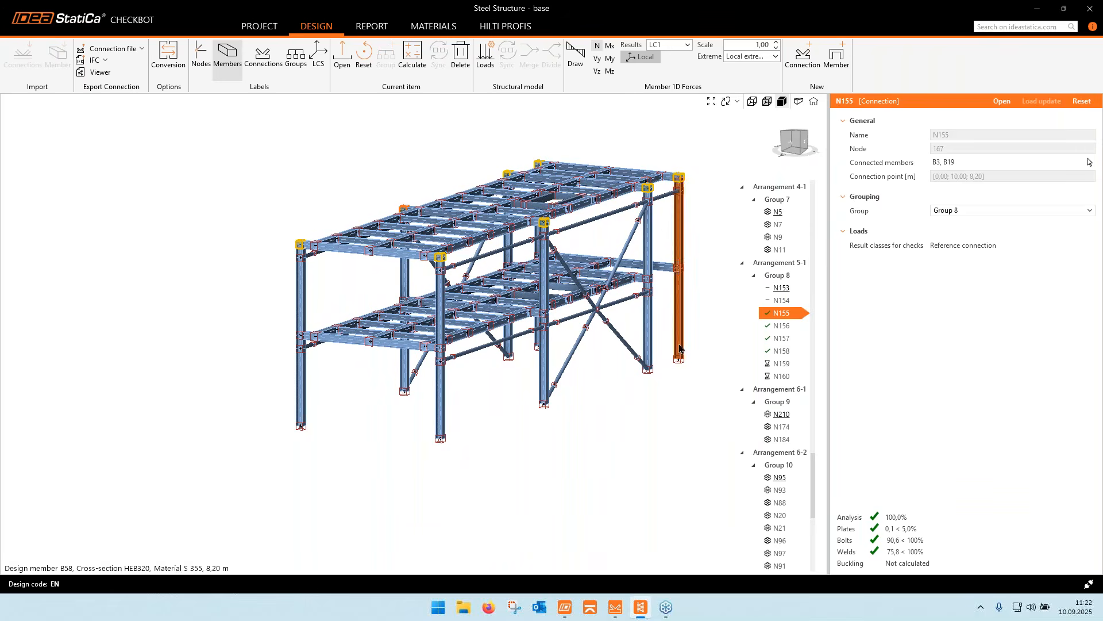
click(787, 352)
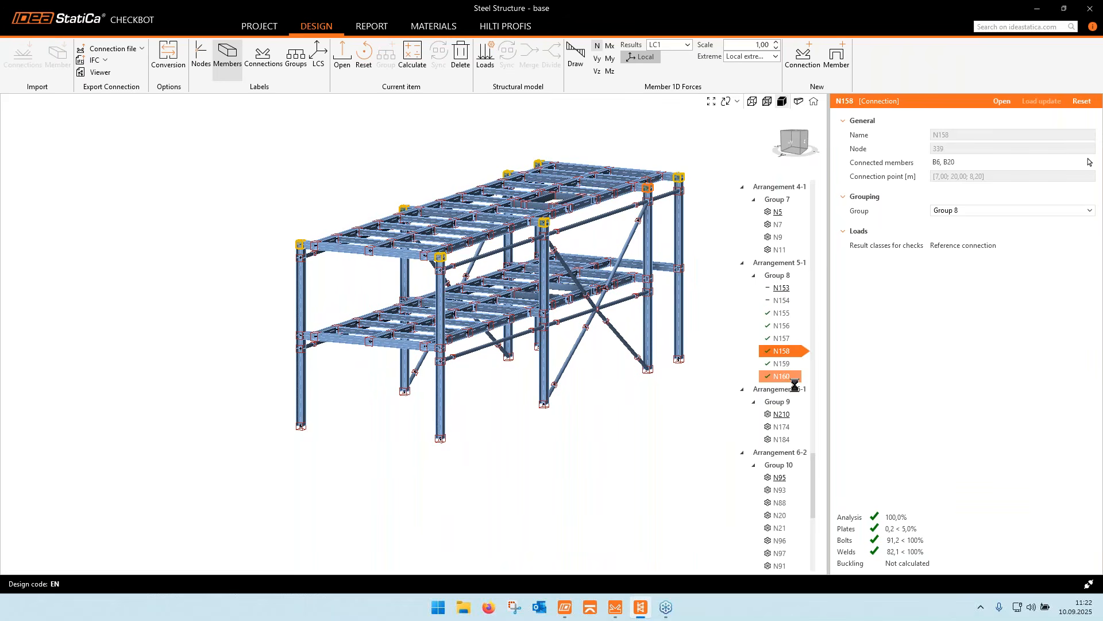
click(792, 379)
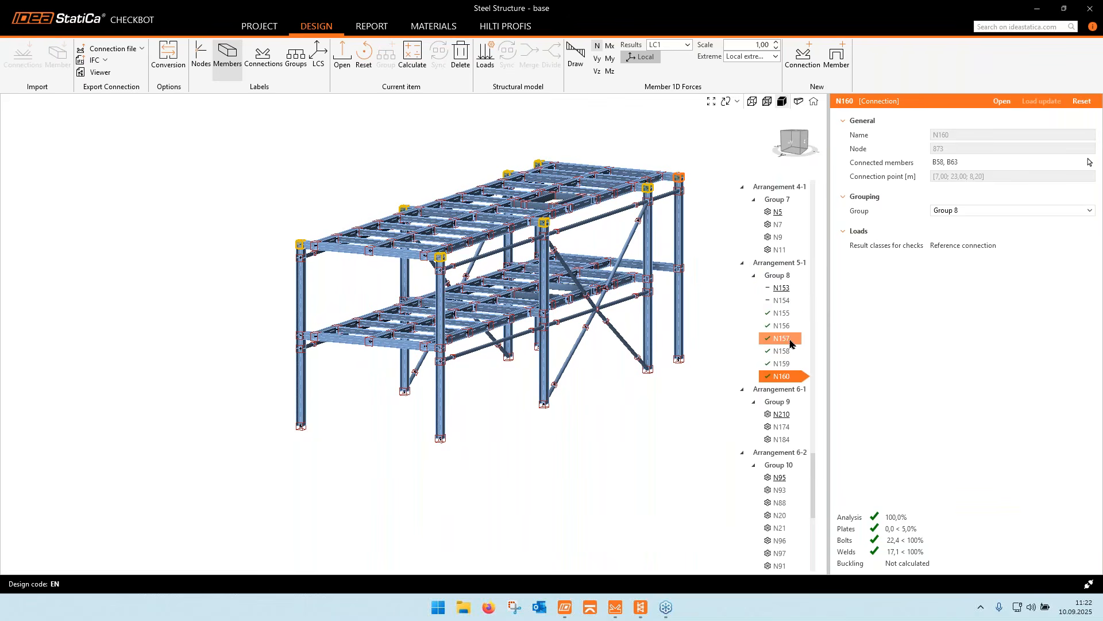
click(788, 328)
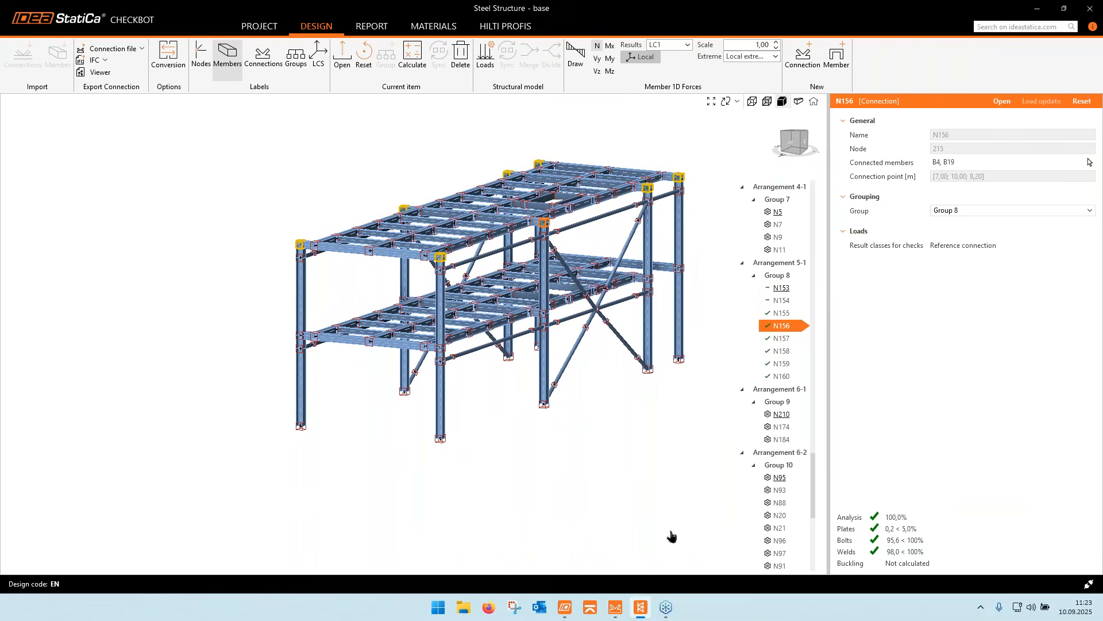
mouse_move(644, 615)
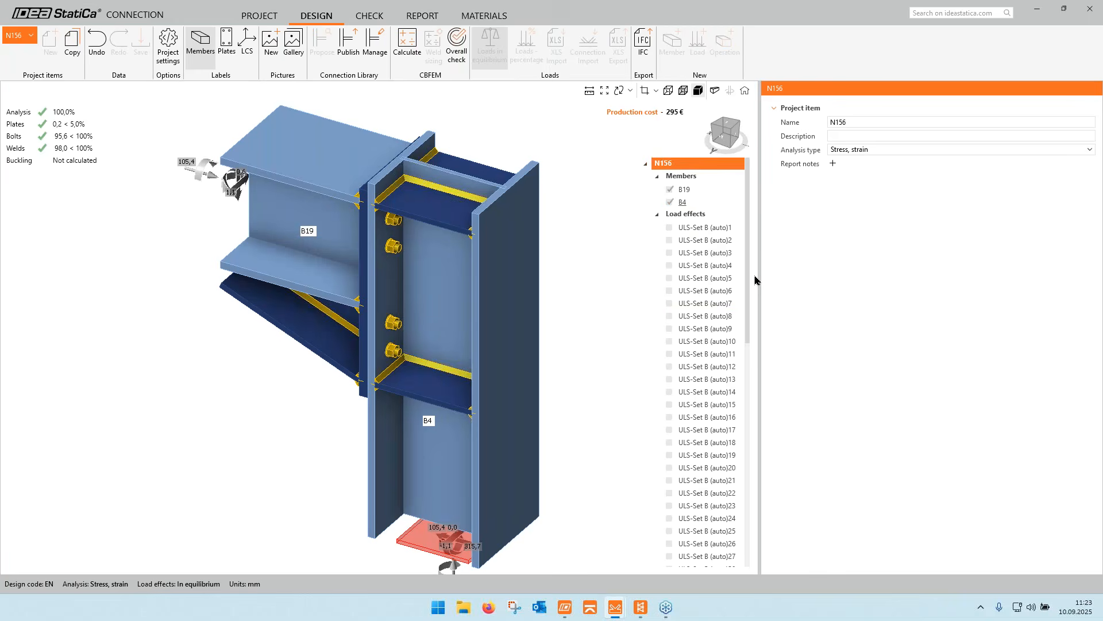
- Look through the load effects of connection N156 and display the internal forces of ULS-Set B (auto)50
drag(748, 263, 745, 364)
scroll(745, 363, down, 3)
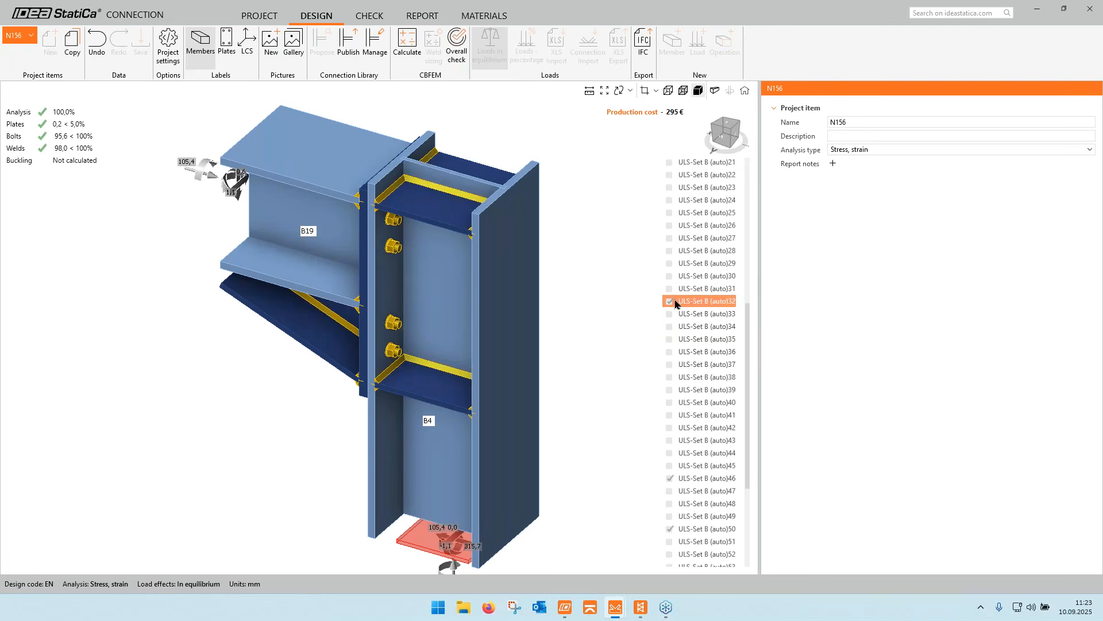
scroll(748, 339, down, 3)
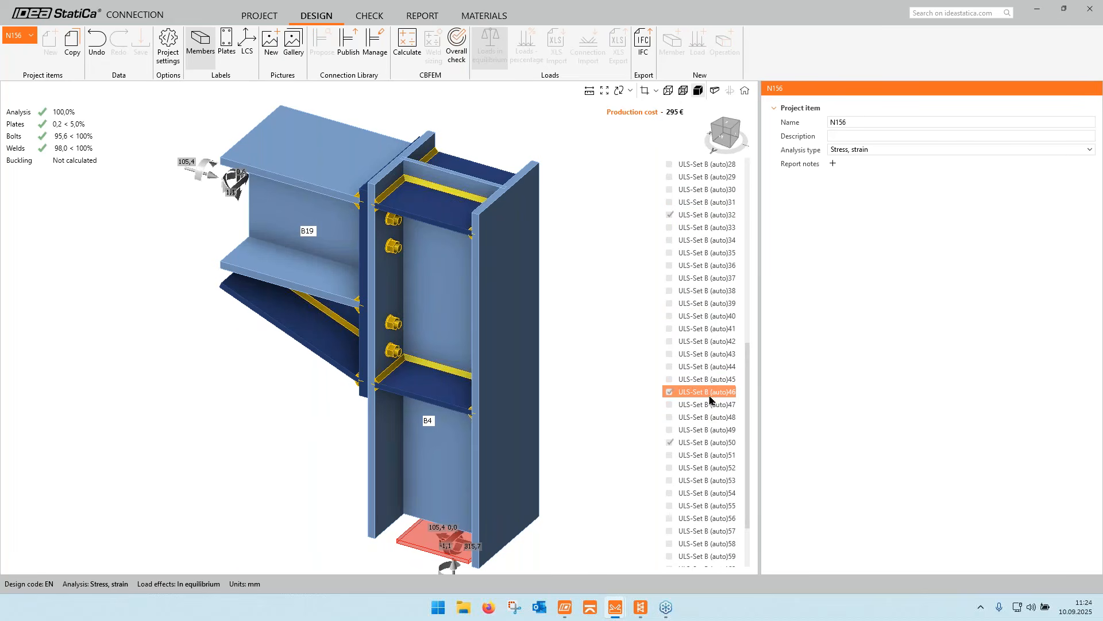
click(711, 442)
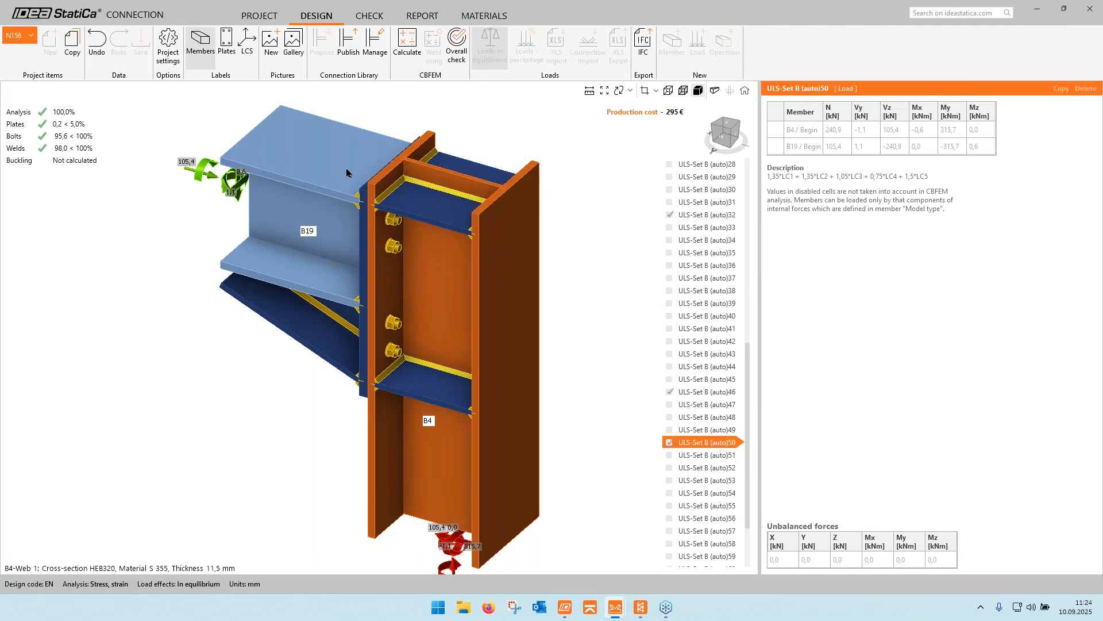
- Display the plastic strain check results of connection N156 together with the finite element mesh
click(369, 17)
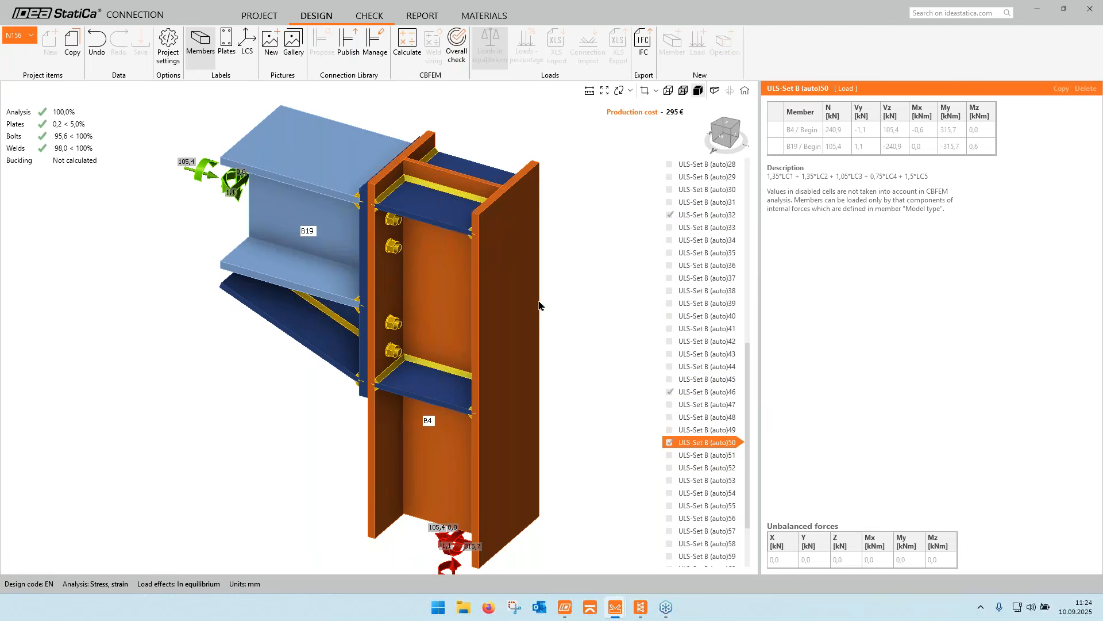
scroll(484, 342, down, 2)
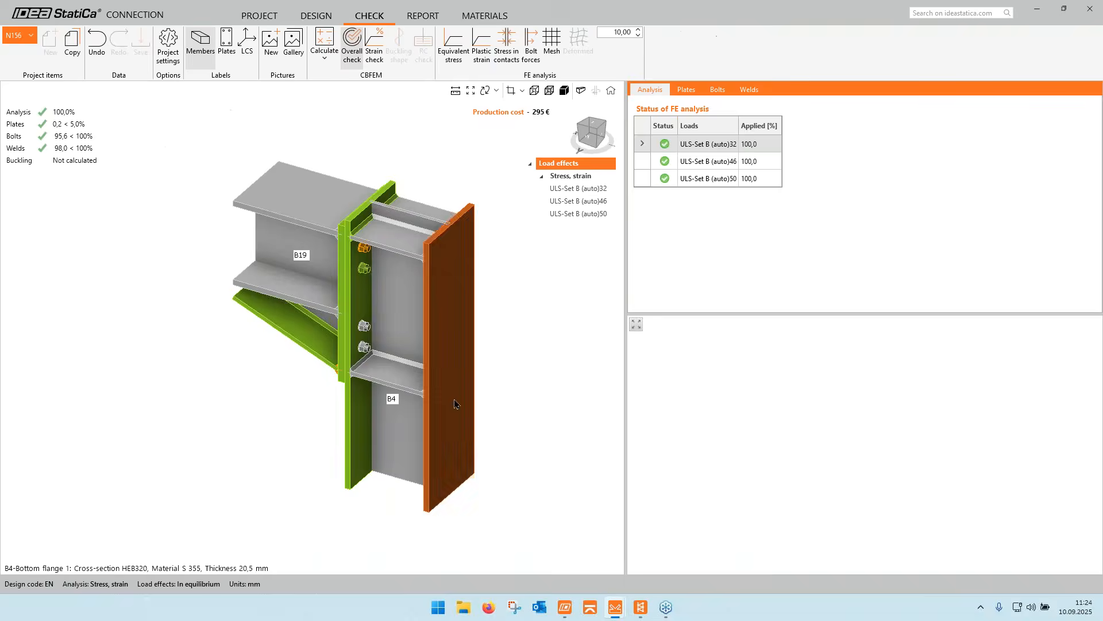
scroll(405, 390, down, 2)
middle_drag(396, 411, 370, 259)
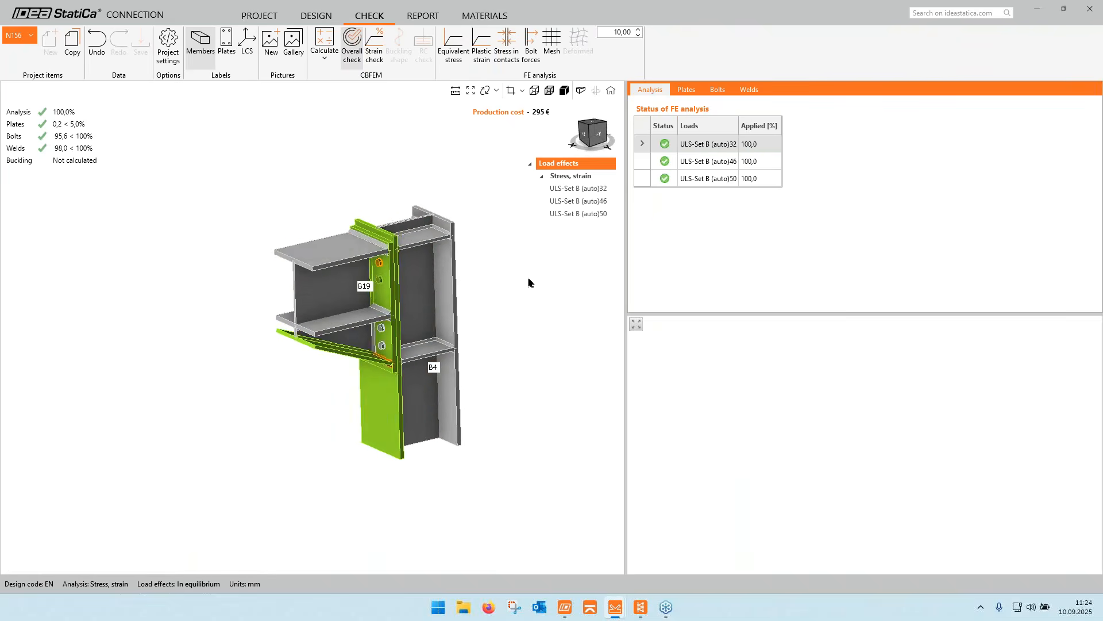
middle_drag(507, 249, 488, 263)
click(482, 47)
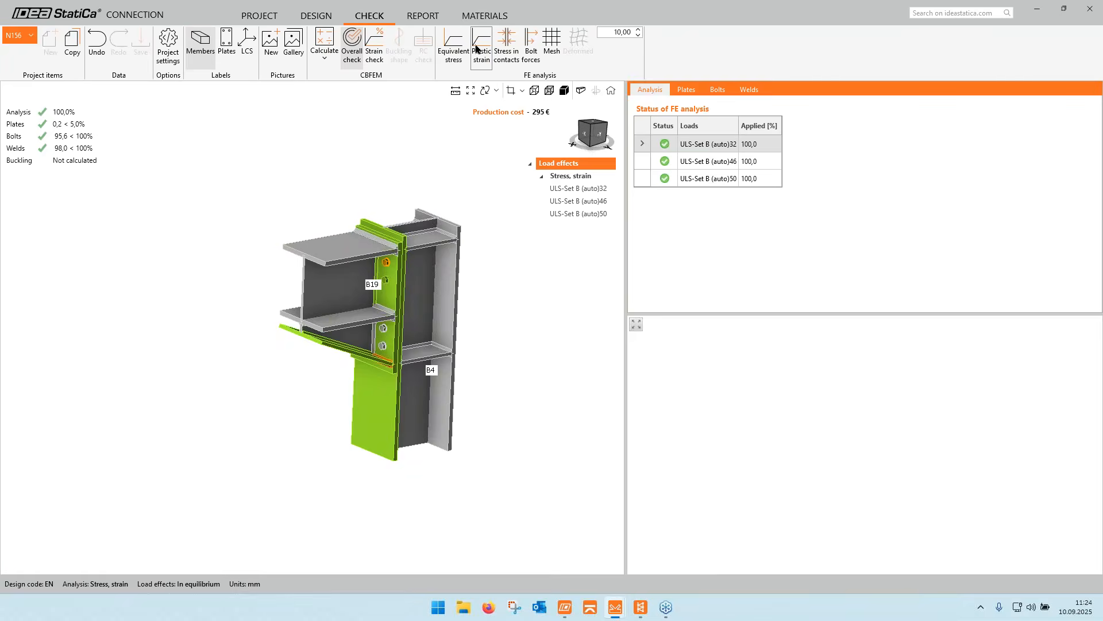
click(552, 46)
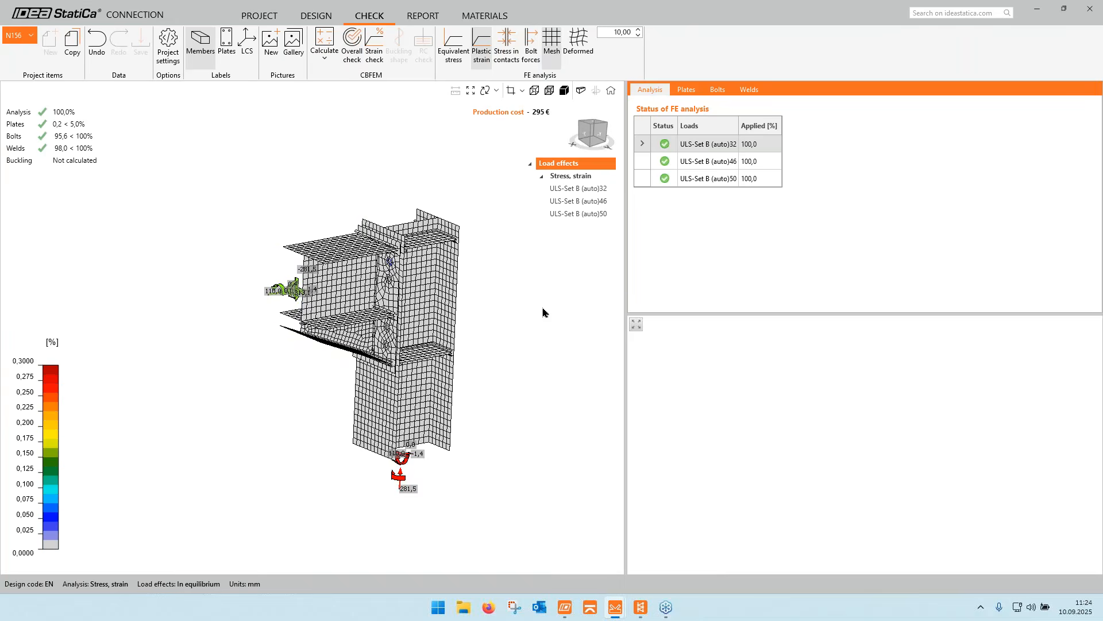
scroll(371, 244, up, 5)
middle_drag(371, 241, 395, 266)
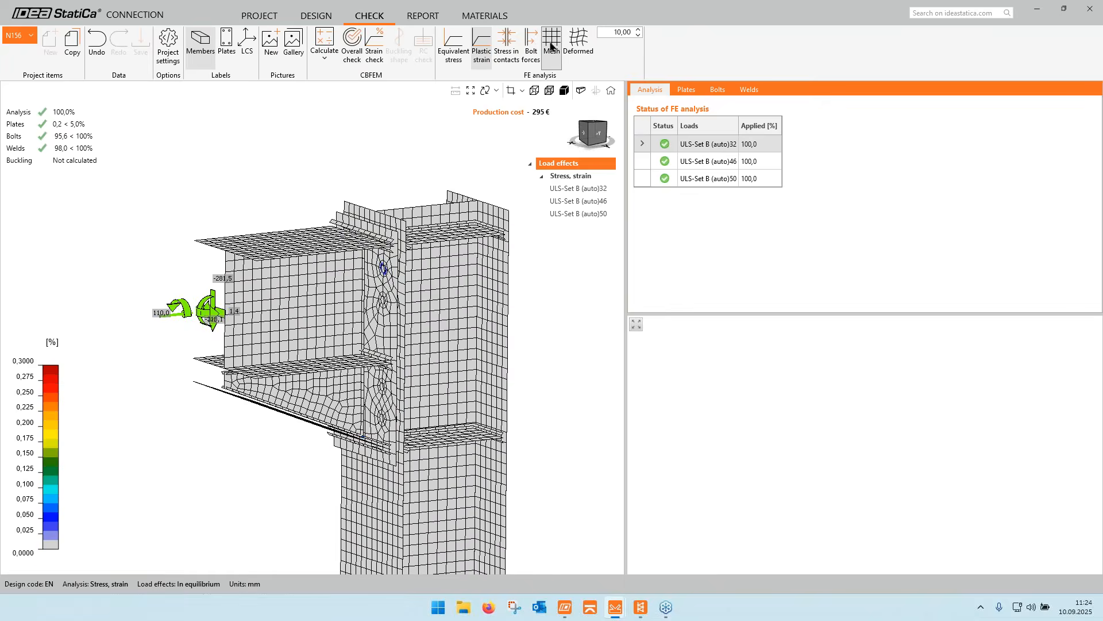
- Show the equivalent stress on the deformed shape of connection N156 and inspect the joint
click(573, 50)
scroll(476, 279, down, 4)
middle_drag(373, 387, 428, 343)
click(448, 46)
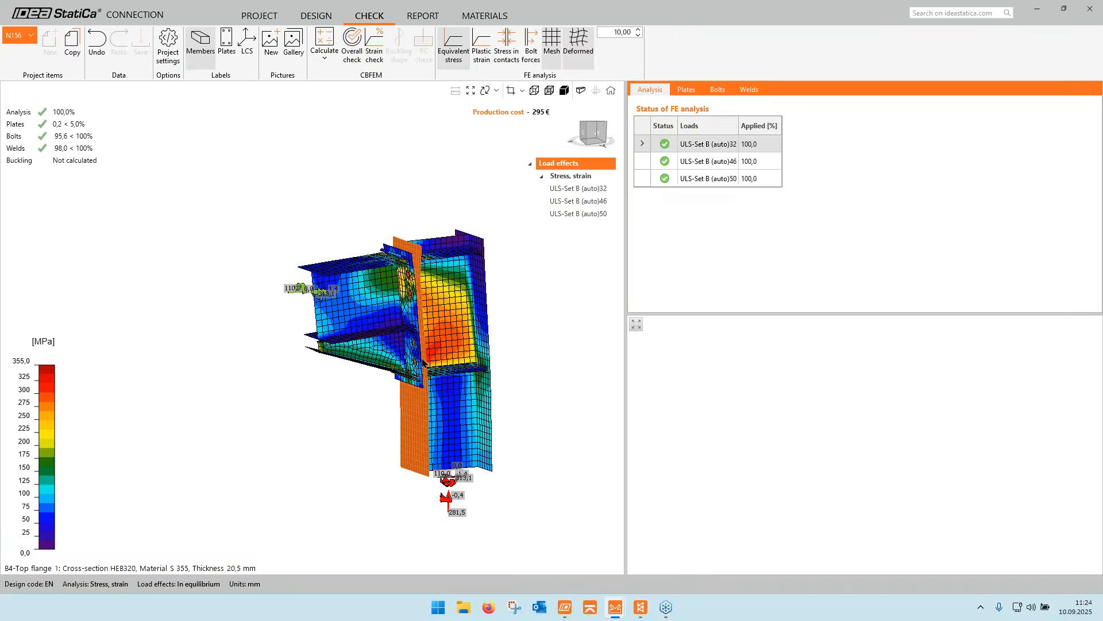
right_drag(409, 355, 409, 224)
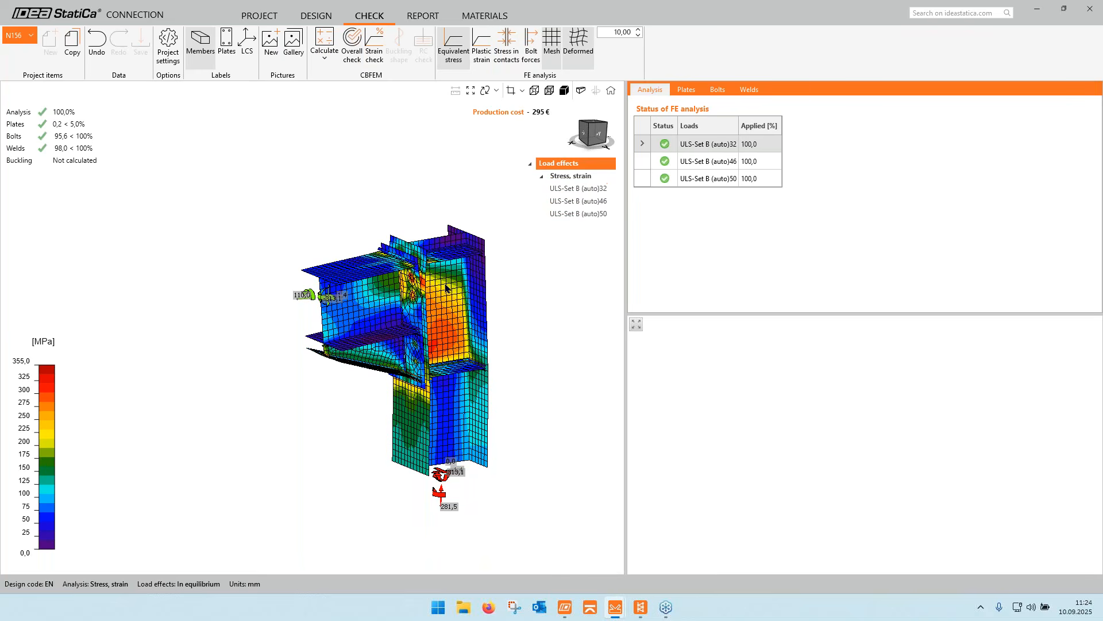
- Review the check of N156's members and steel plates for the extreme load effect
click(686, 90)
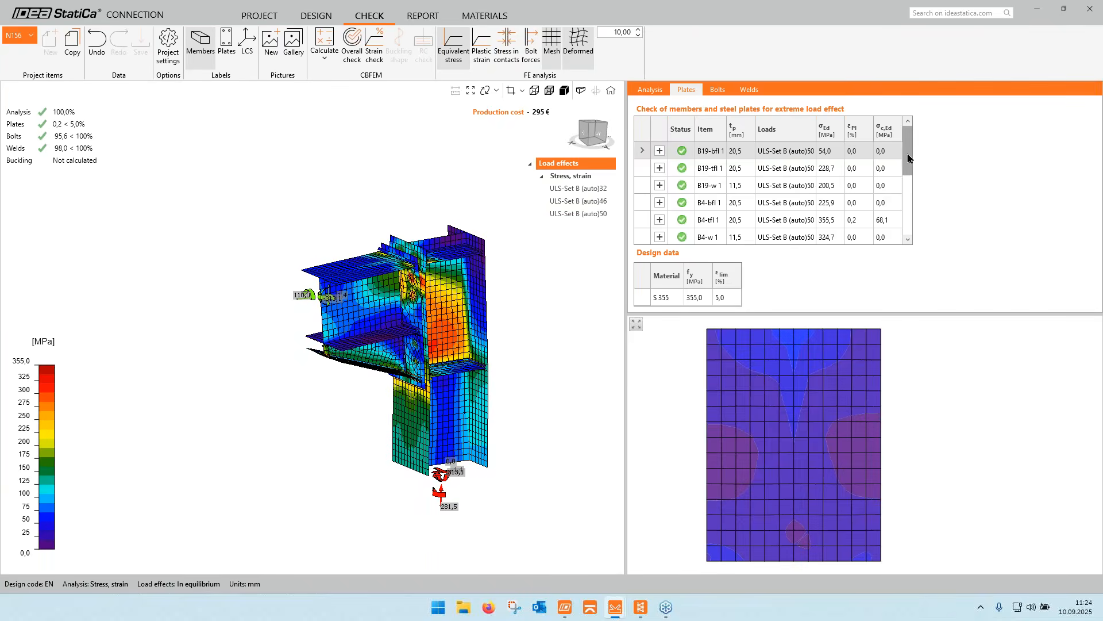
drag(908, 158, 912, 224)
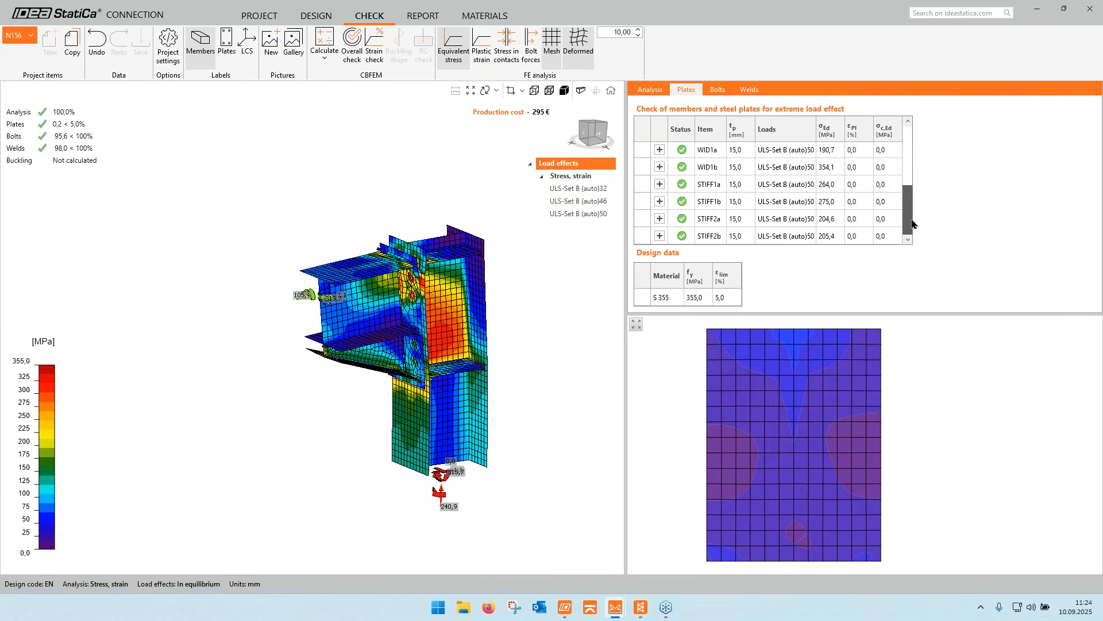
scroll(860, 199, up, 5)
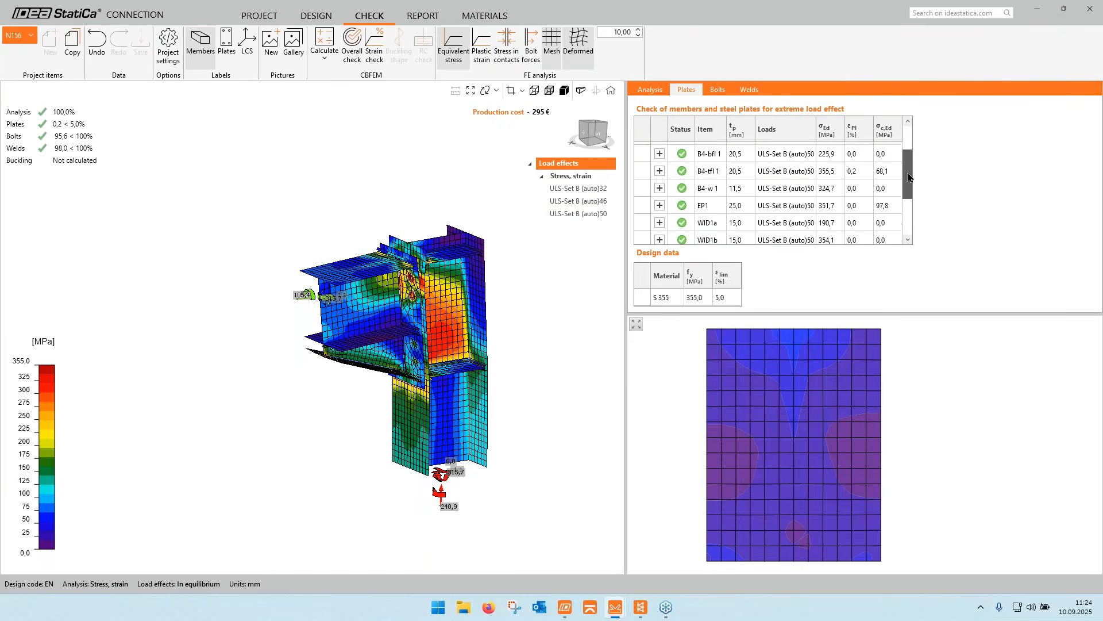
drag(909, 161, 909, 214)
- Show the N156 results for load effect ULS-Set B (auto)32 and review its plate checks
click(566, 190)
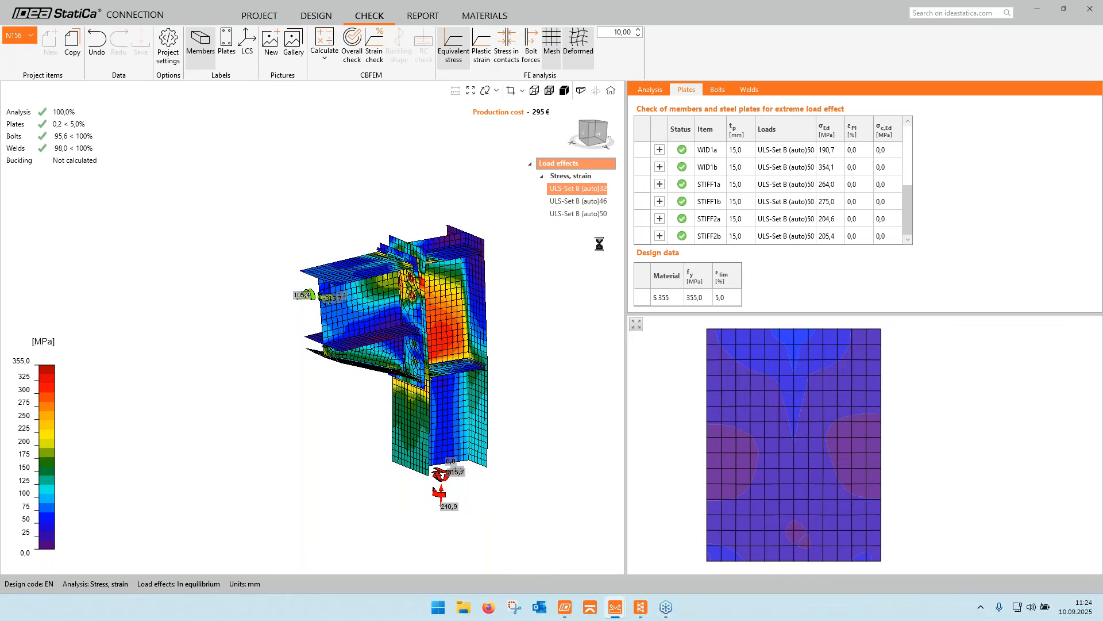
click(606, 193)
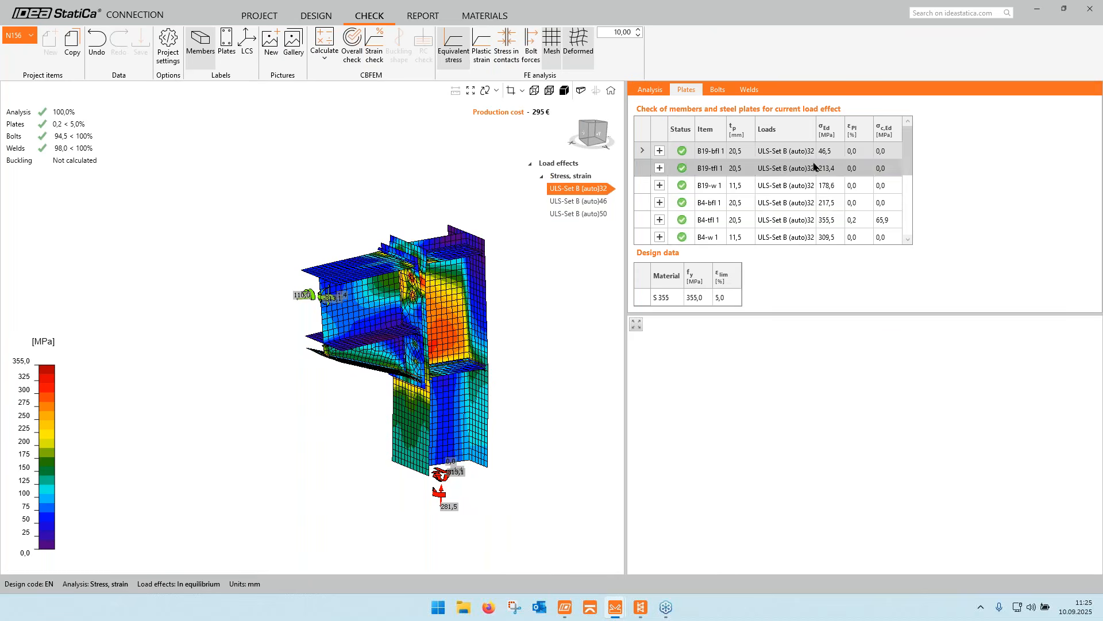
click(910, 157)
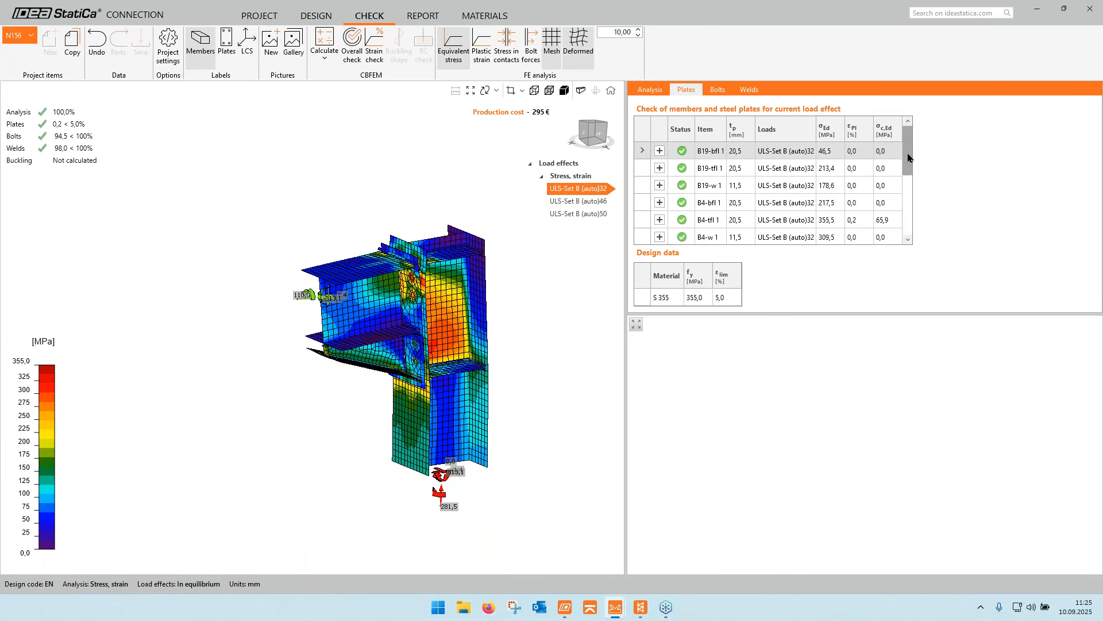
scroll(909, 157, down, 2)
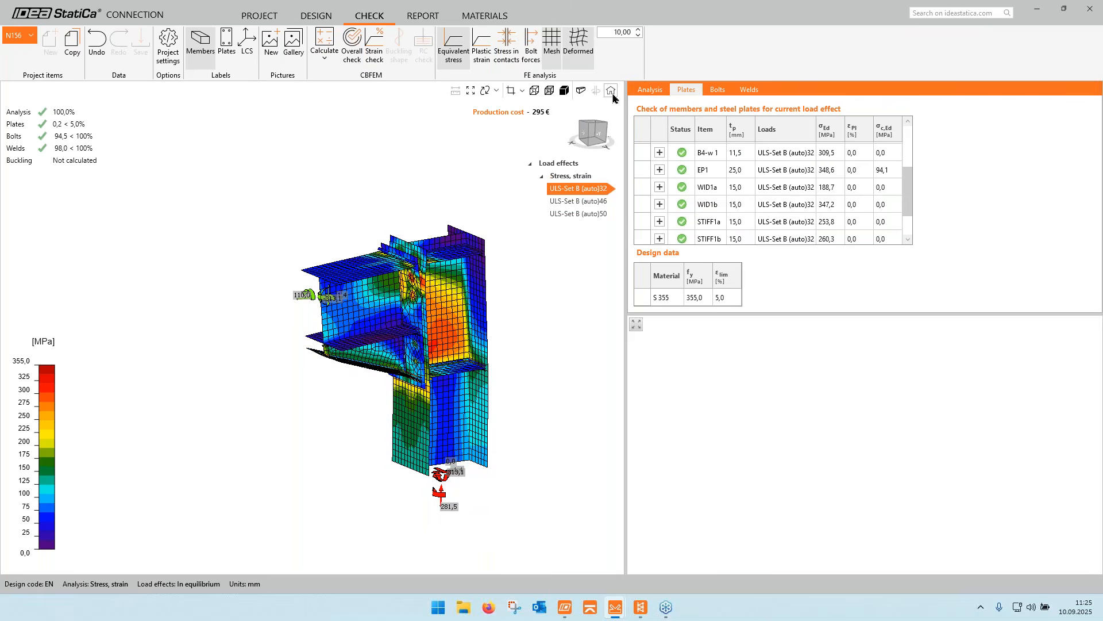
middle_drag(411, 355, 428, 339)
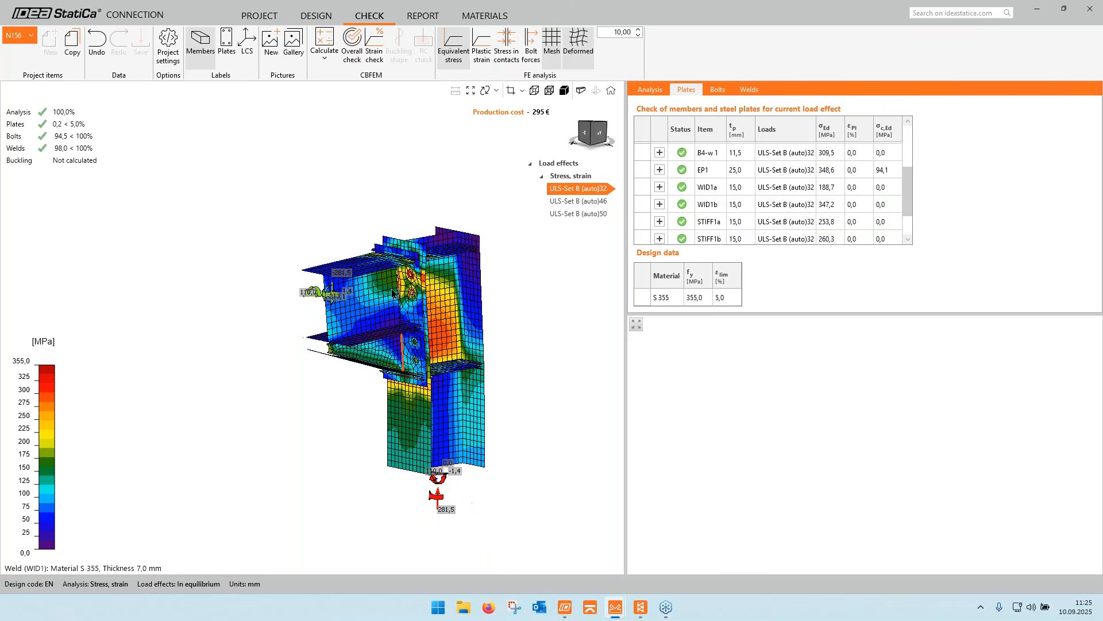
- Close connection N156 and select reference connection N153 of Group 8 in Checkbot
click(1091, 9)
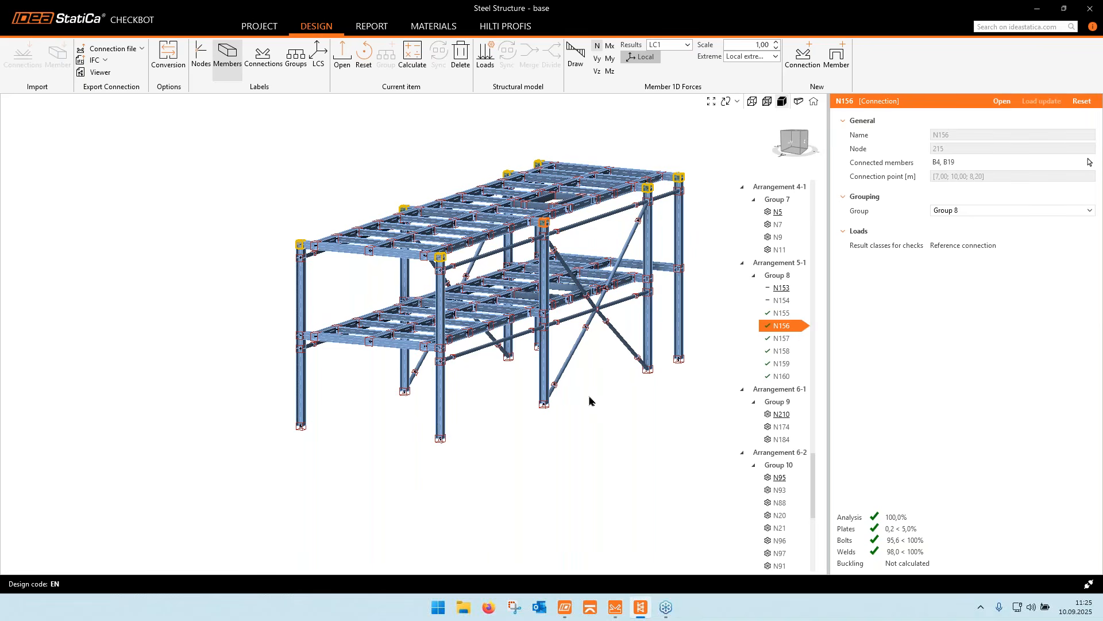
click(793, 287)
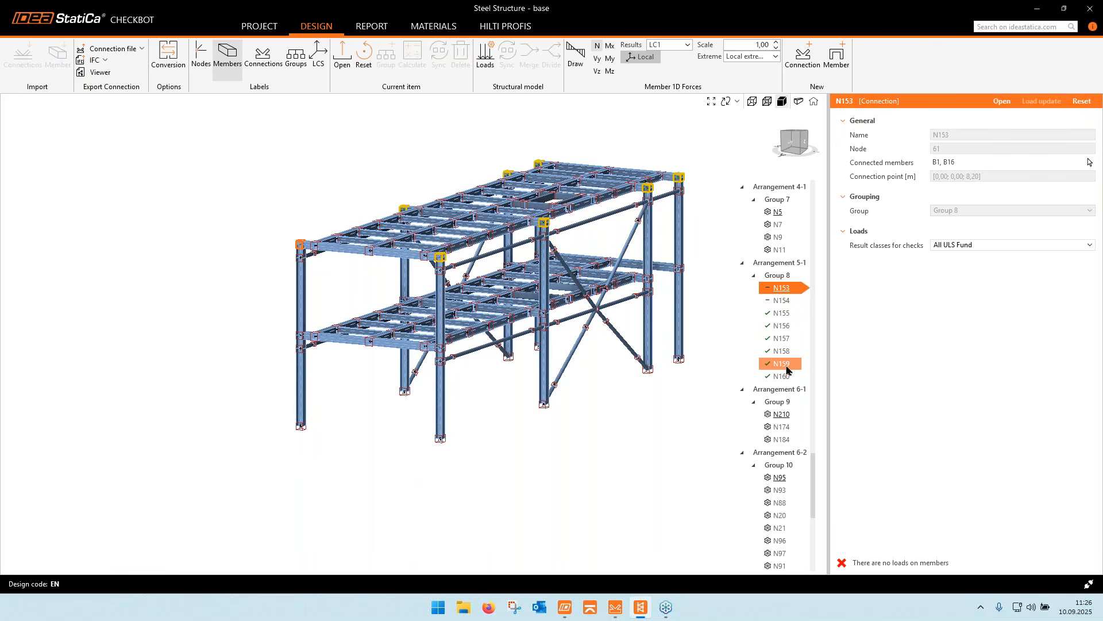
mouse_move(717, 294)
right_down()
mouse_move(714, 276)
mouse_move(716, 304)
right_up()
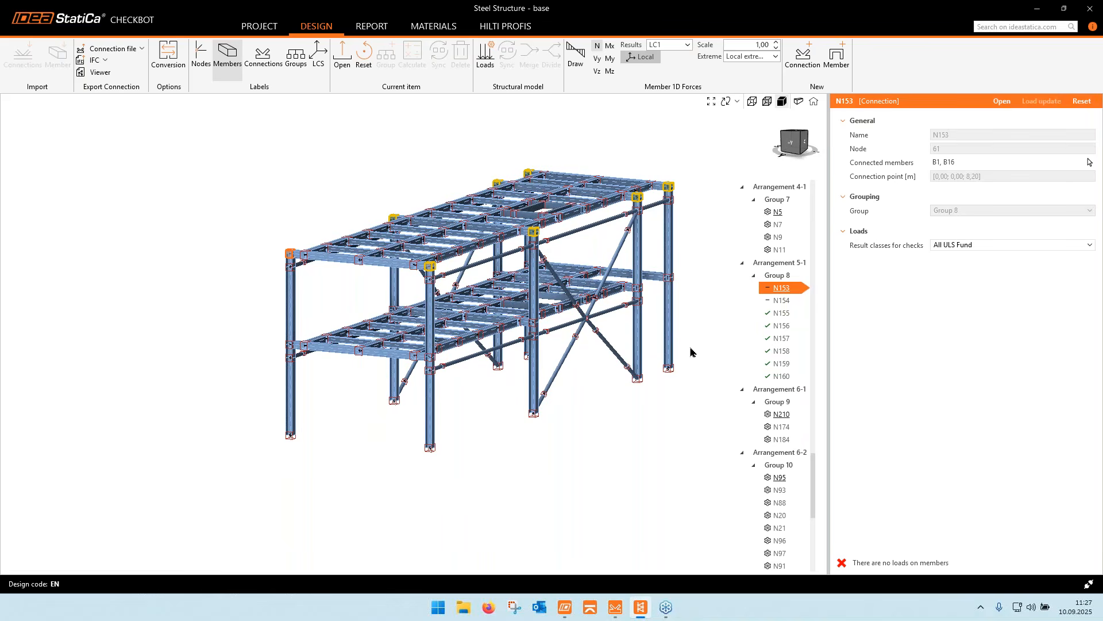
key(ctrl+super+Right)
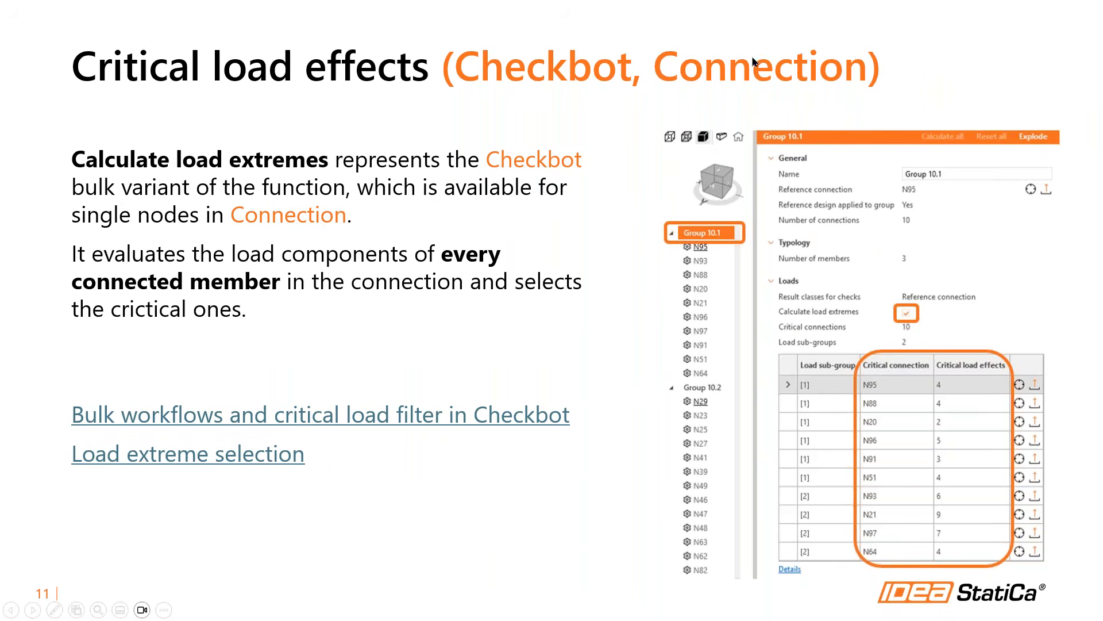
click(996, 66)
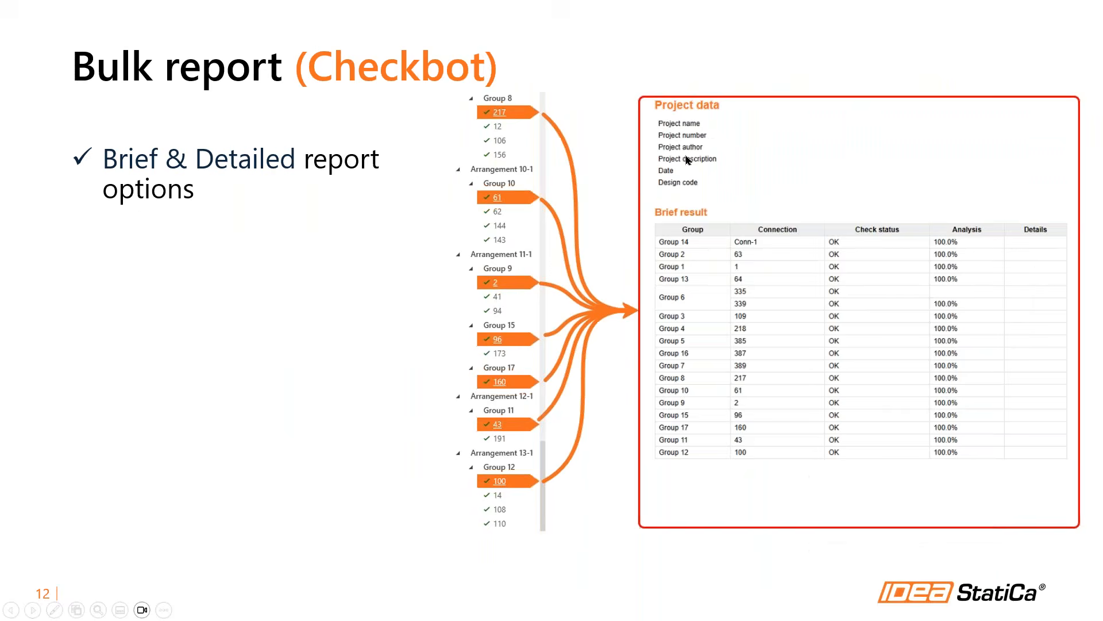
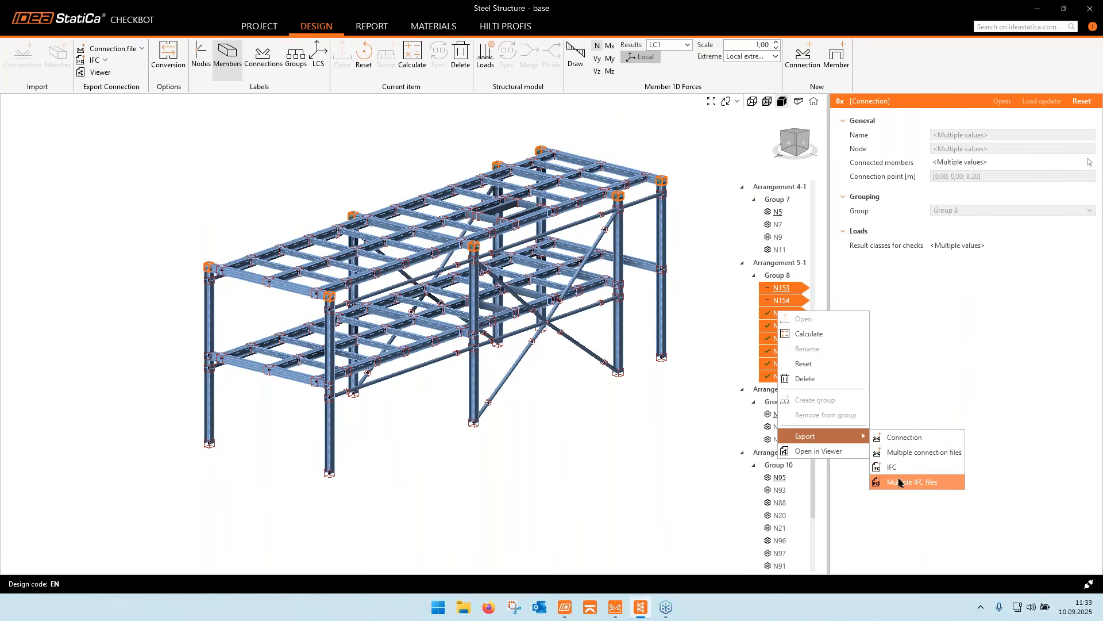
click(931, 308)
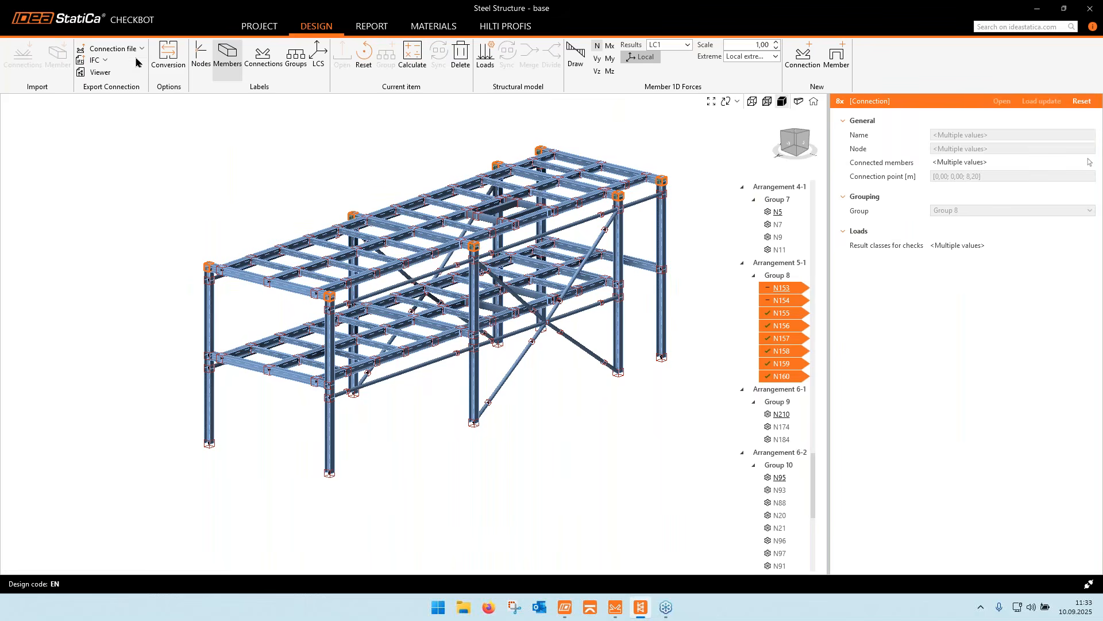
click(106, 61)
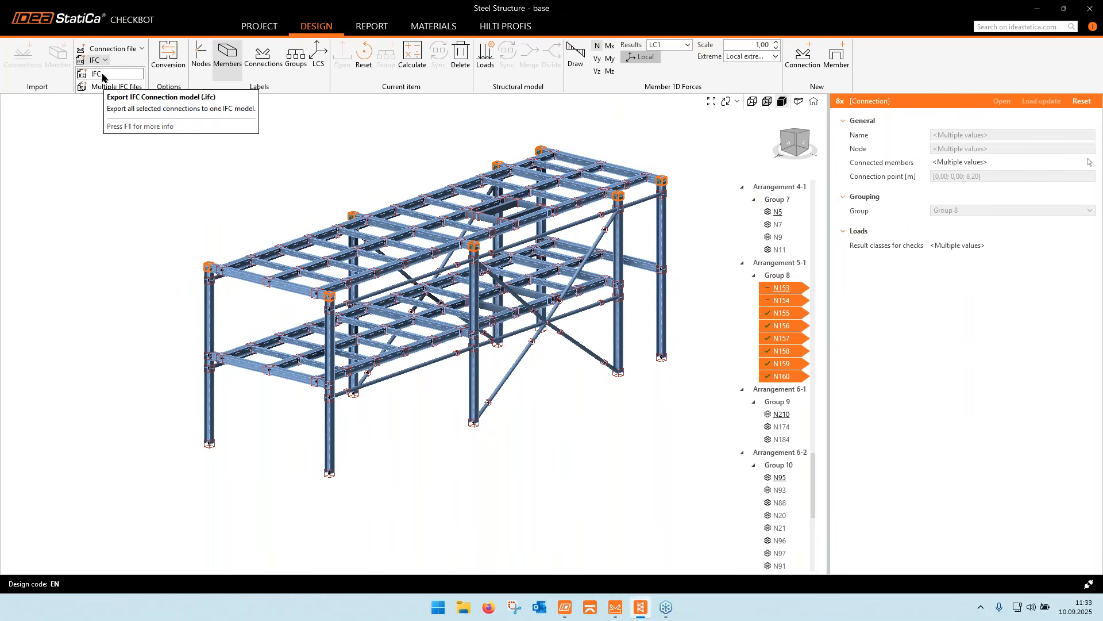
click(103, 143)
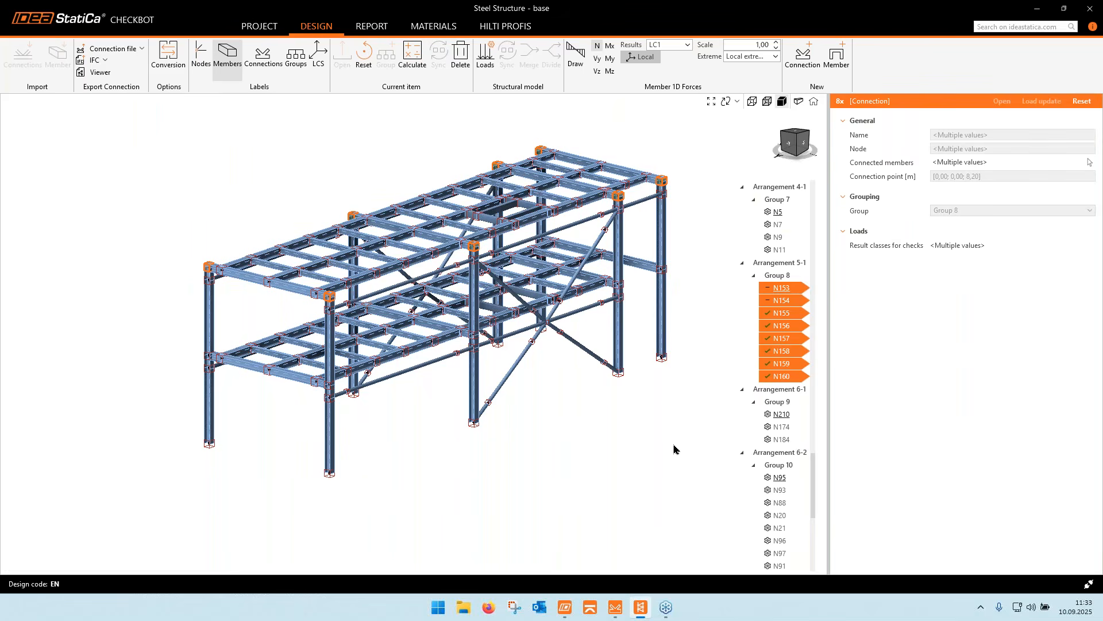
- Open connection N153 in the online IDEA StatiCa Viewer and inspect its 3D model from several angles
click(799, 288)
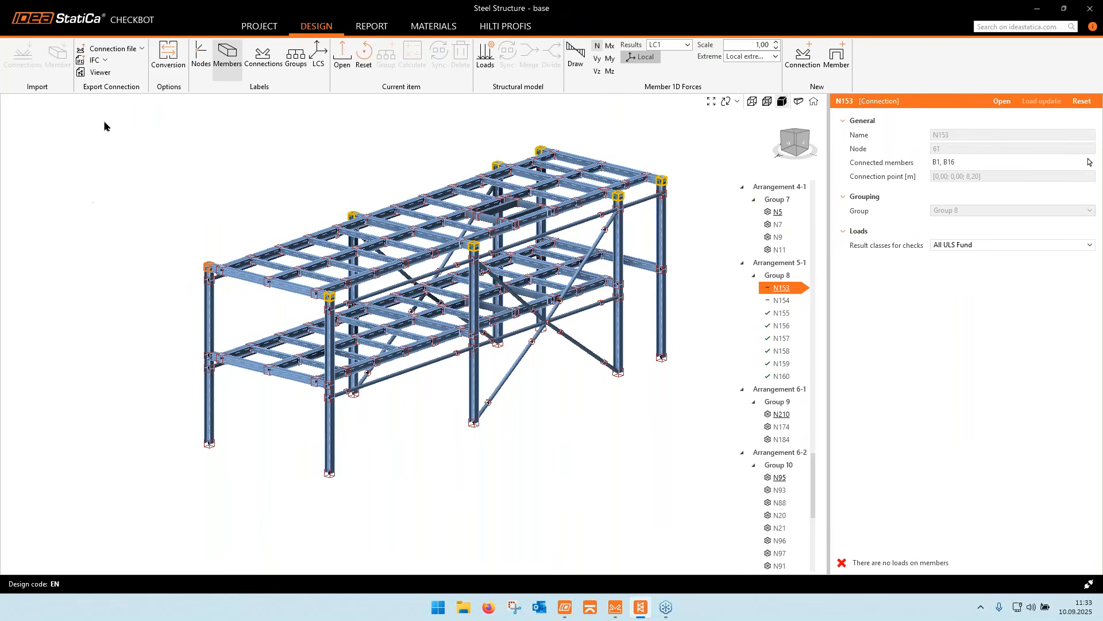
click(95, 74)
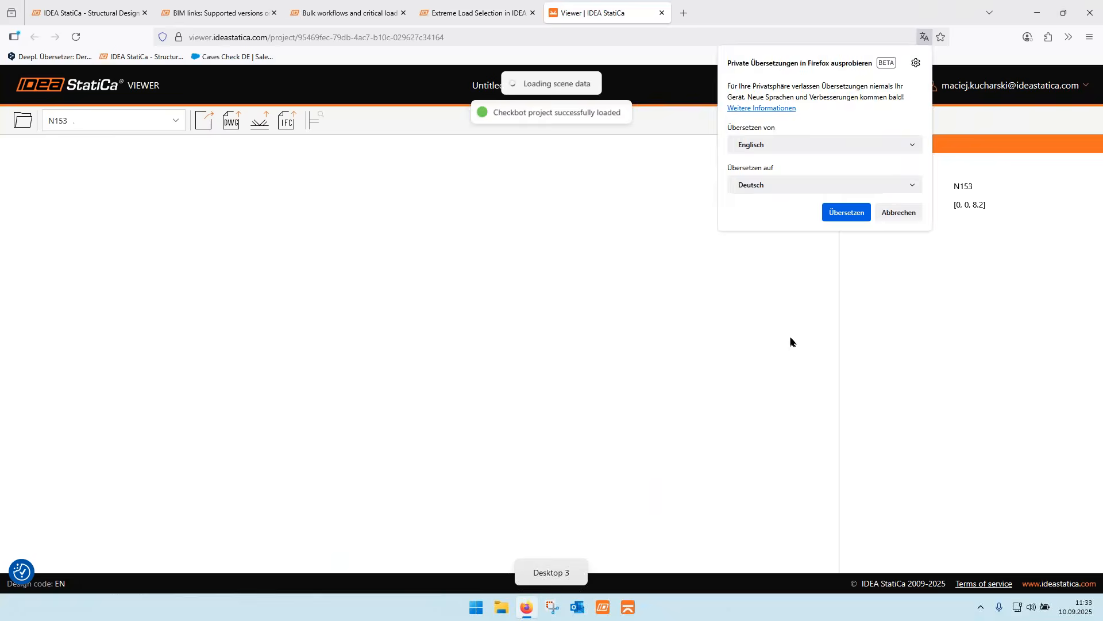
click(821, 341)
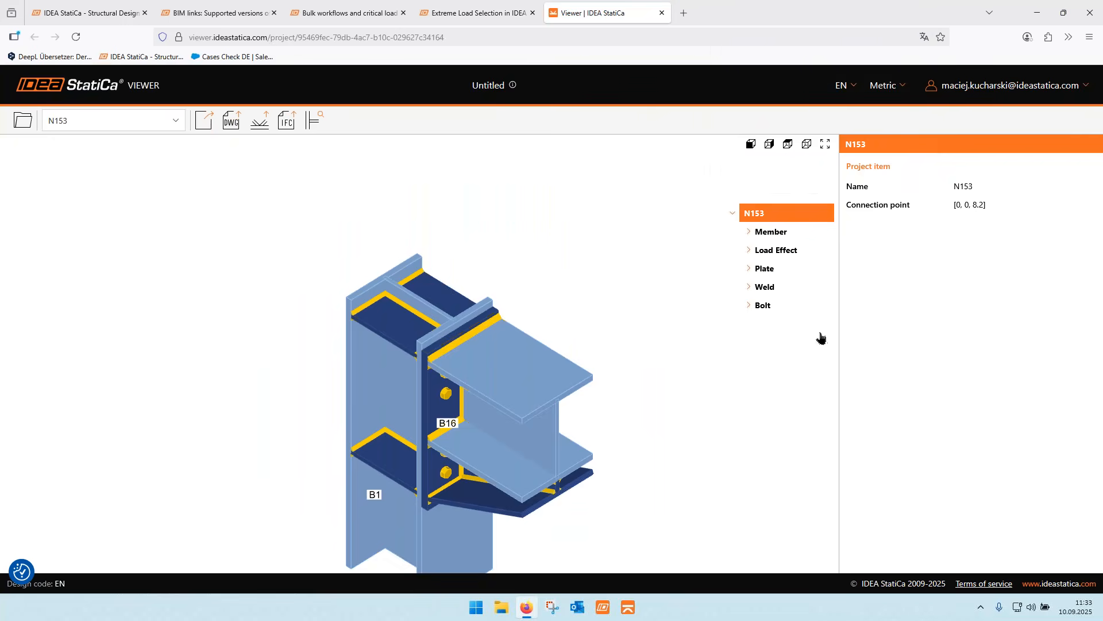
drag(533, 199, 493, 175)
drag(618, 343, 577, 353)
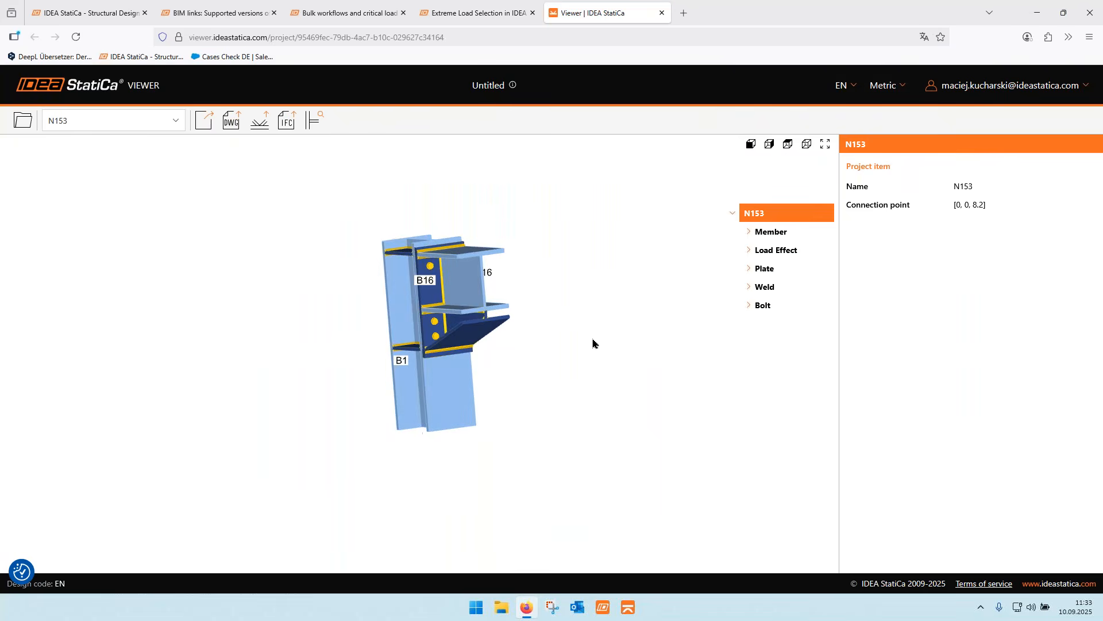
mouse_move(561, 217)
mouse_down()
mouse_move(574, 224)
mouse_move(562, 232)
mouse_up()
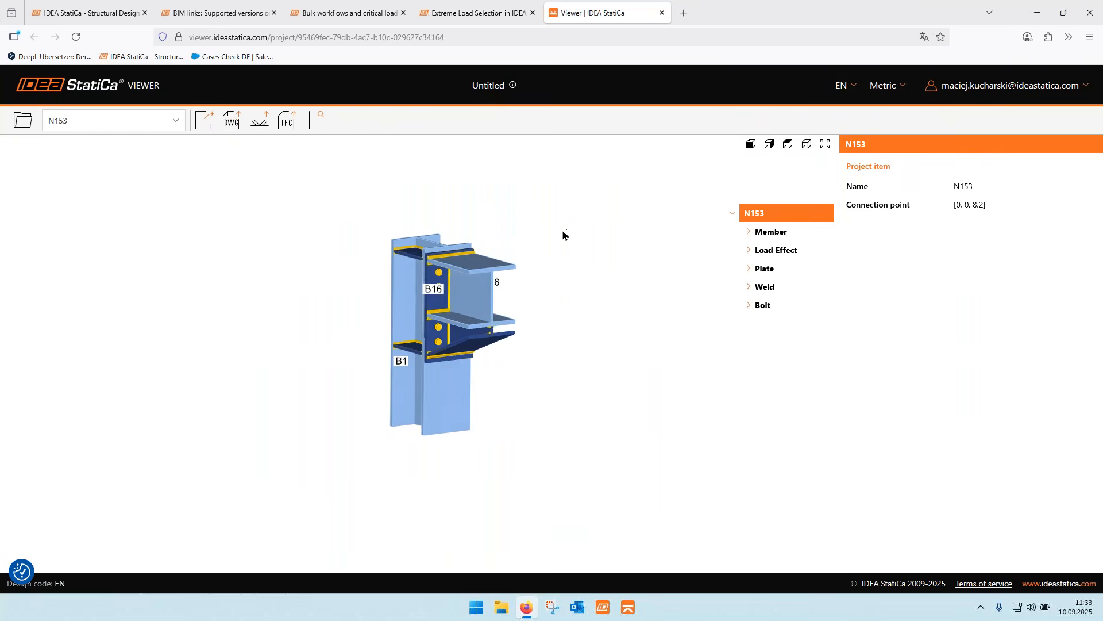
drag(507, 394, 529, 389)
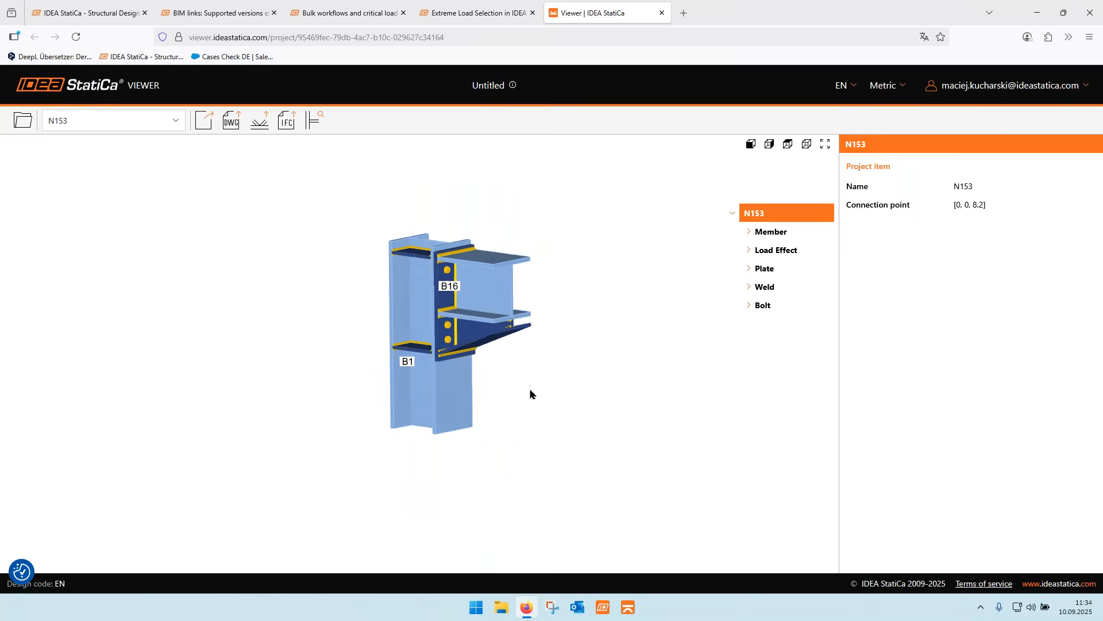
click(1003, 91)
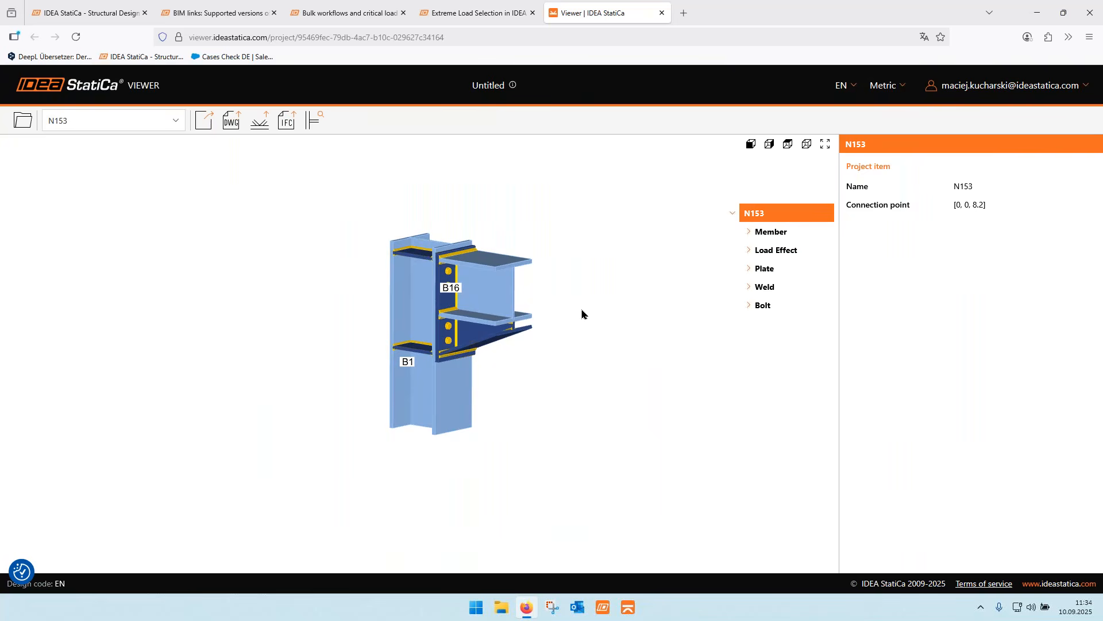
- Review the properties and cross-sections of members B16 and B1 in the N153 model
drag(572, 293, 579, 288)
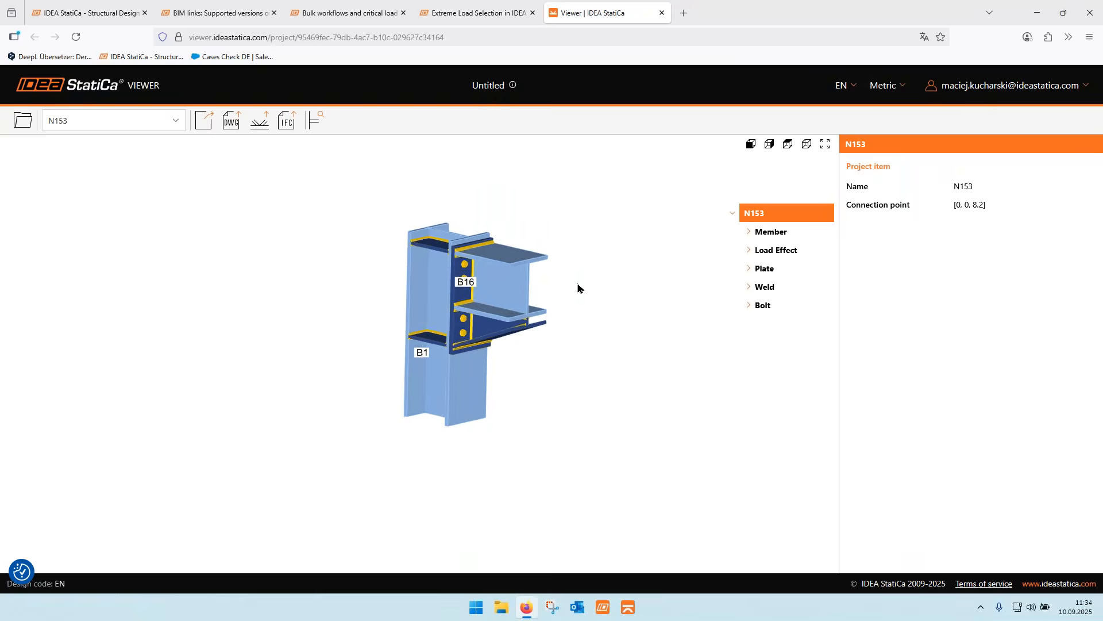
scroll(575, 276, up, 3)
mouse_move(637, 230)
mouse_down()
mouse_move(621, 240)
mouse_move(624, 226)
mouse_up()
middle_drag(623, 225, 594, 245)
click(522, 251)
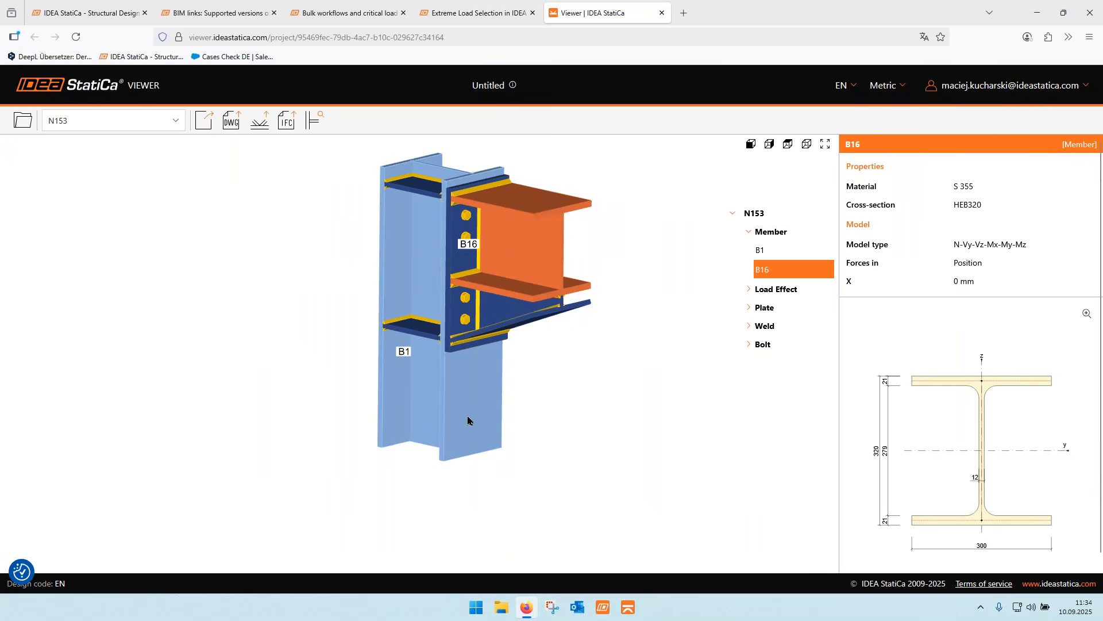
click(455, 388)
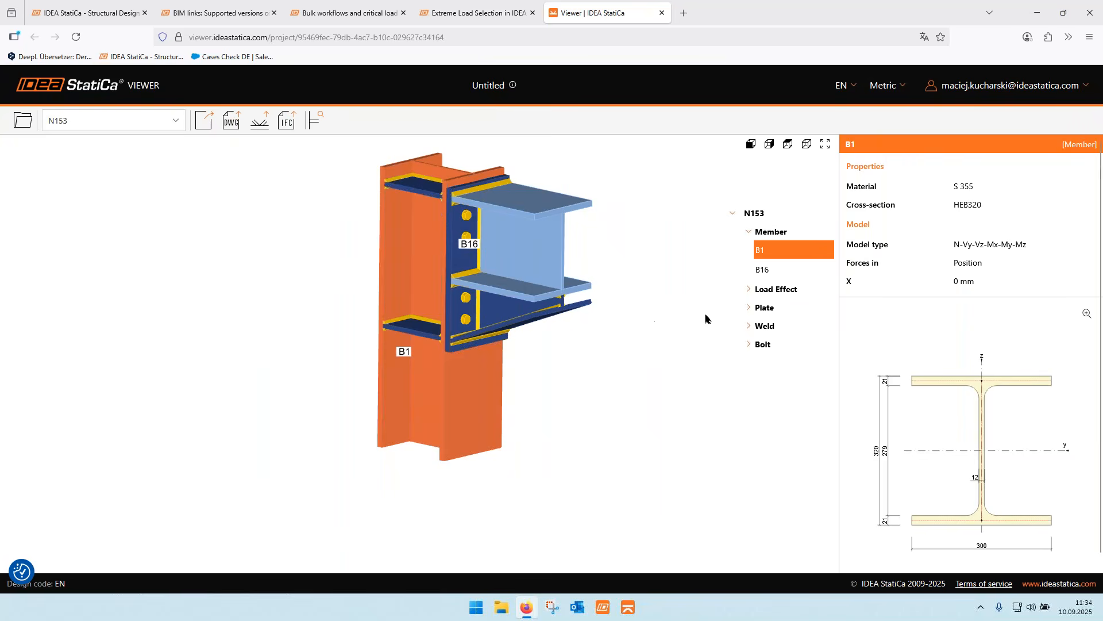
- Inspect the properties of end plate EP1, its bolts and the B16 web weld in the N153 model
click(460, 257)
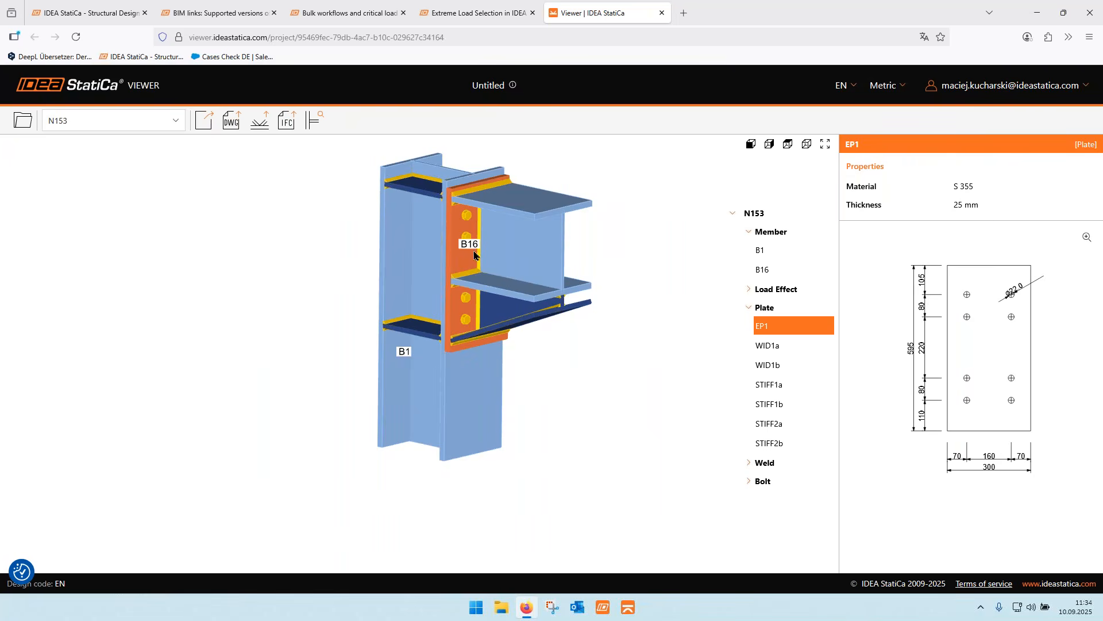
click(470, 221)
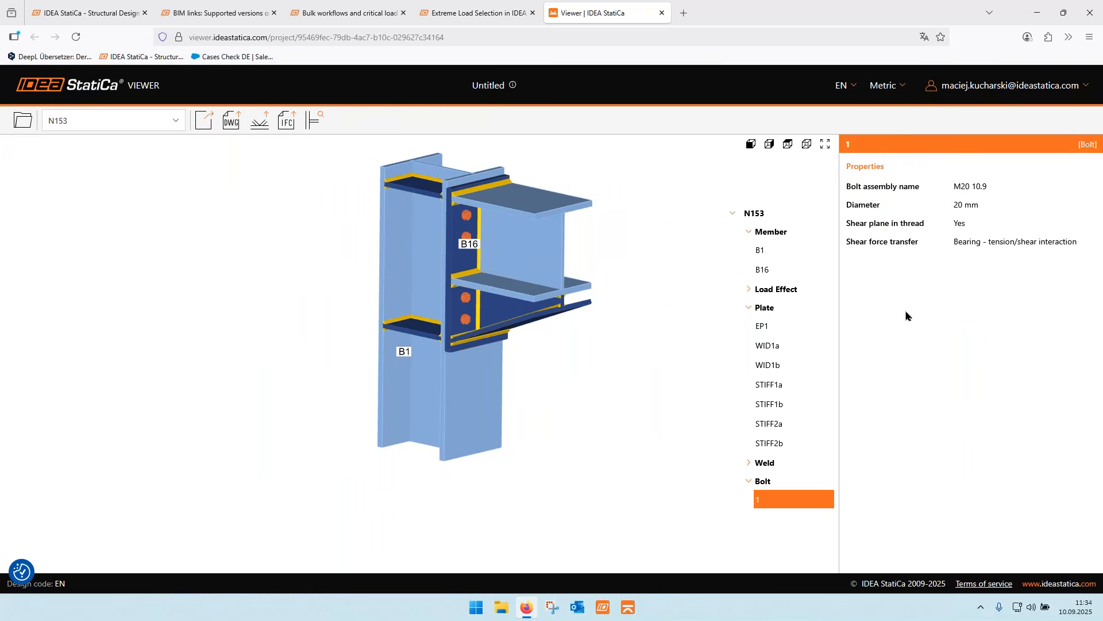
click(480, 260)
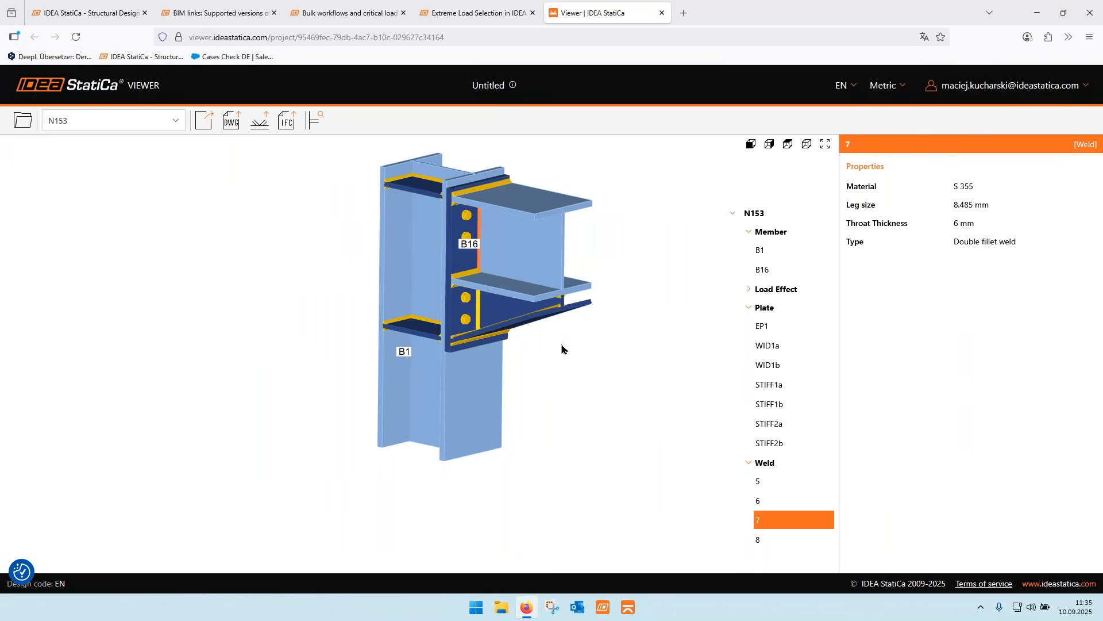
drag(624, 260, 579, 263)
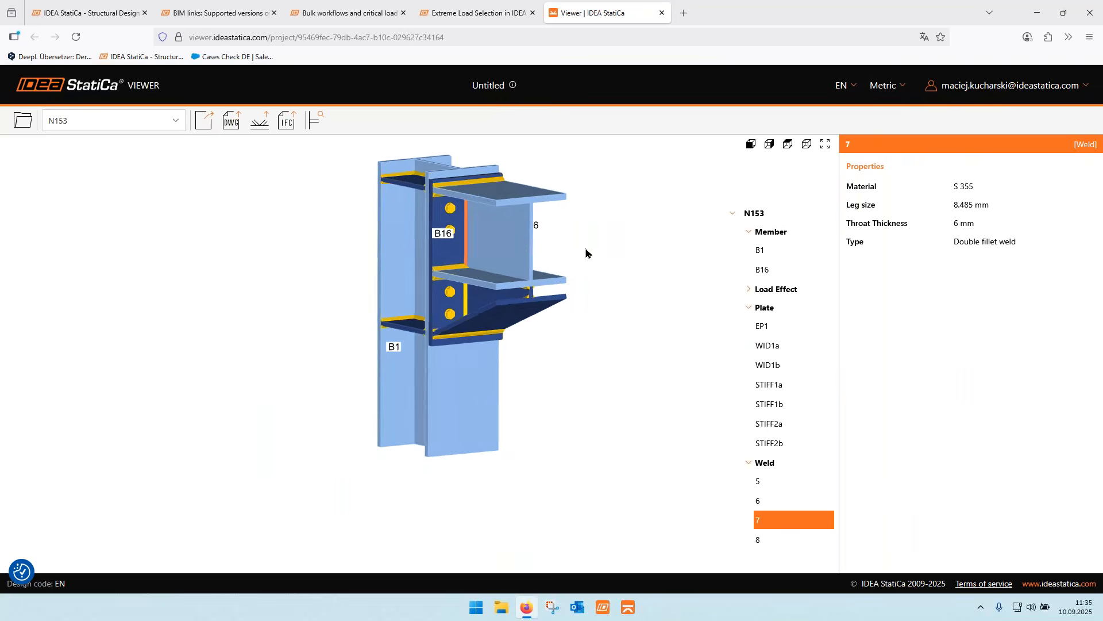
- Browse the load effects of N153 and view the internal forces of ULS-Set B (auto)20
click(750, 292)
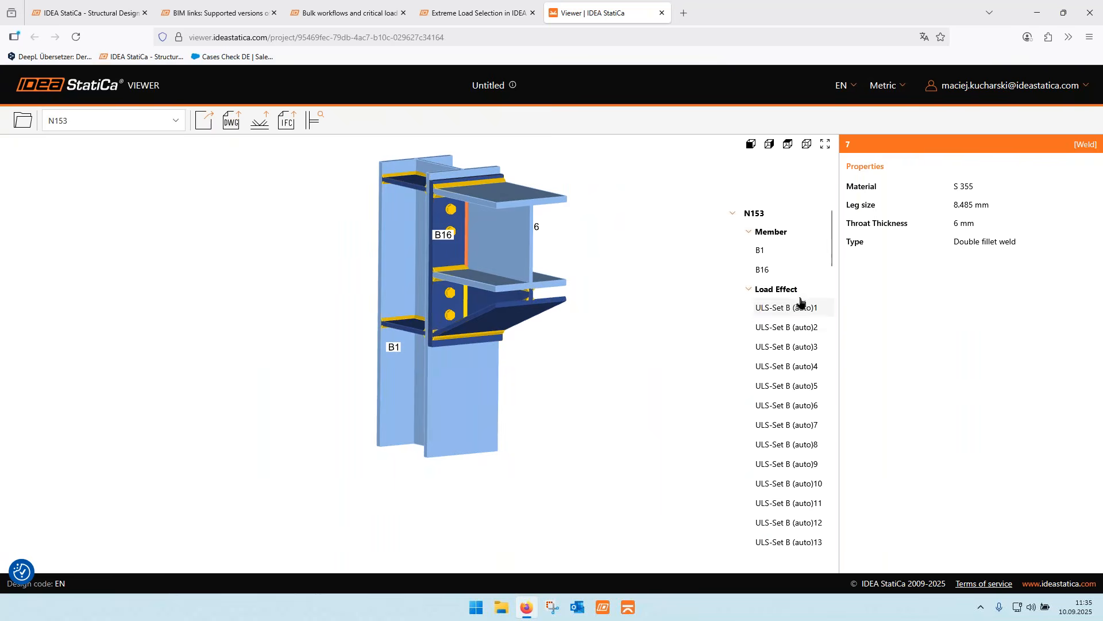
scroll(831, 273, down, 4)
scroll(832, 288, down, 5)
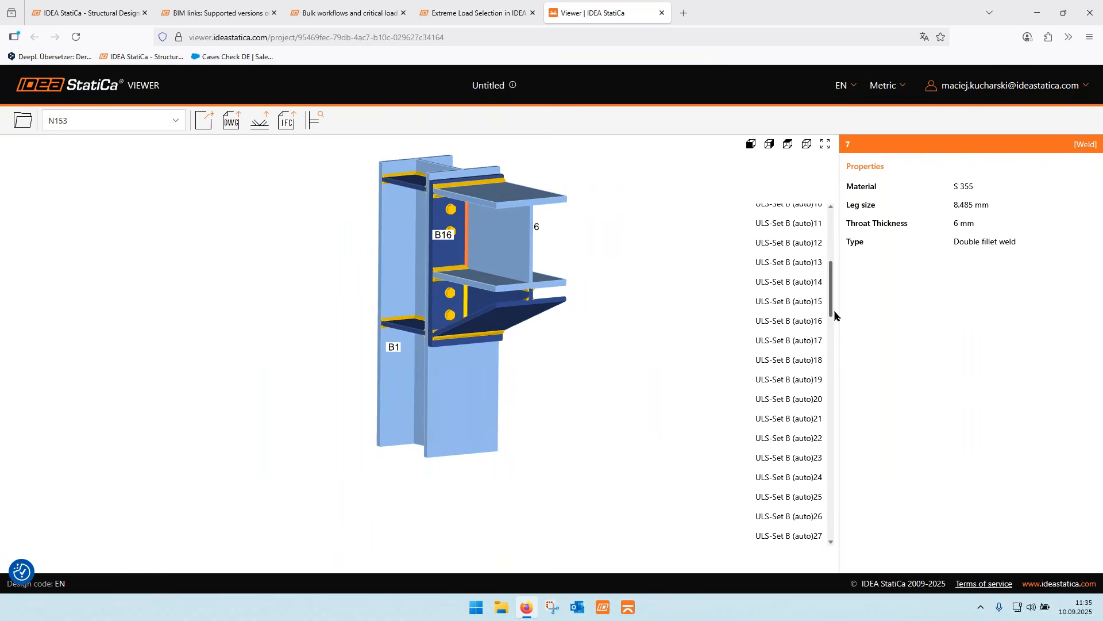
click(790, 313)
scroll(793, 362, down, 9)
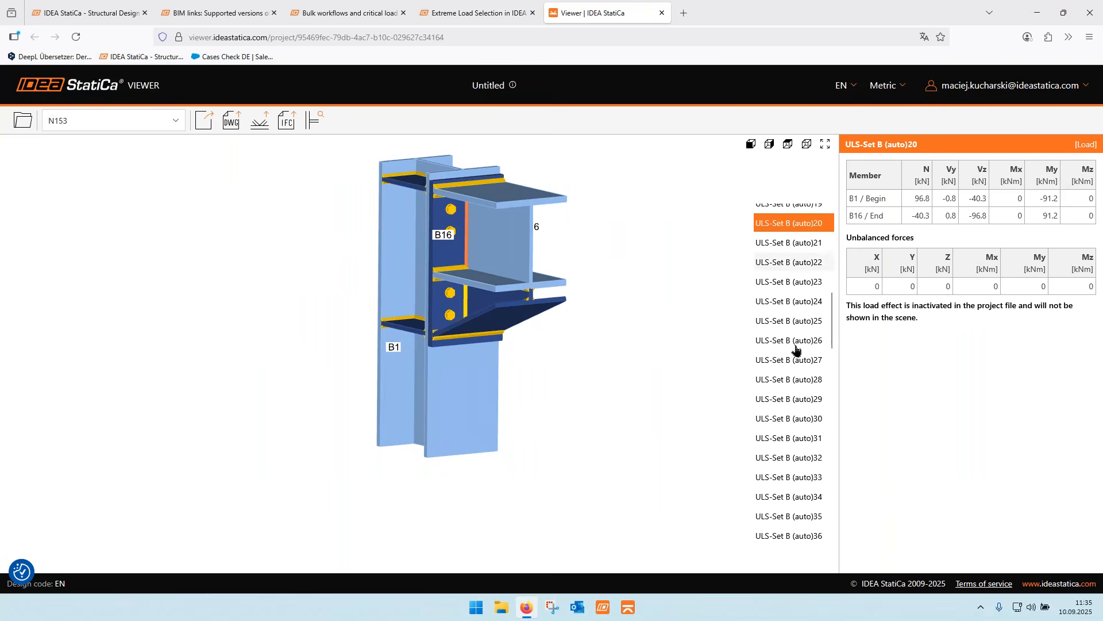
scroll(803, 401, down, 4)
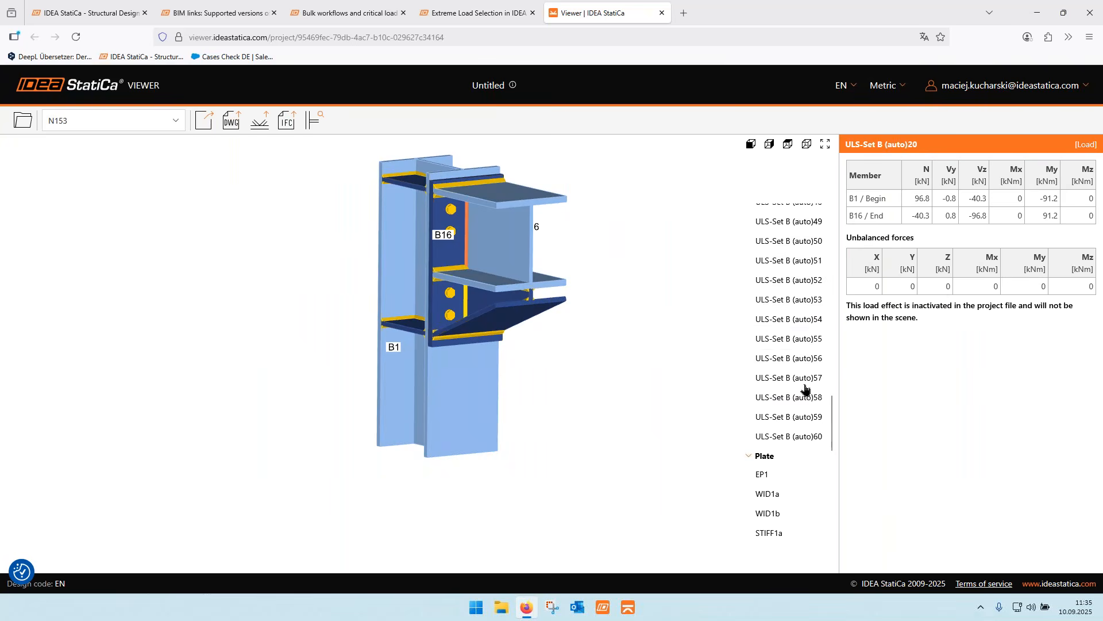
middle_drag(614, 268, 585, 286)
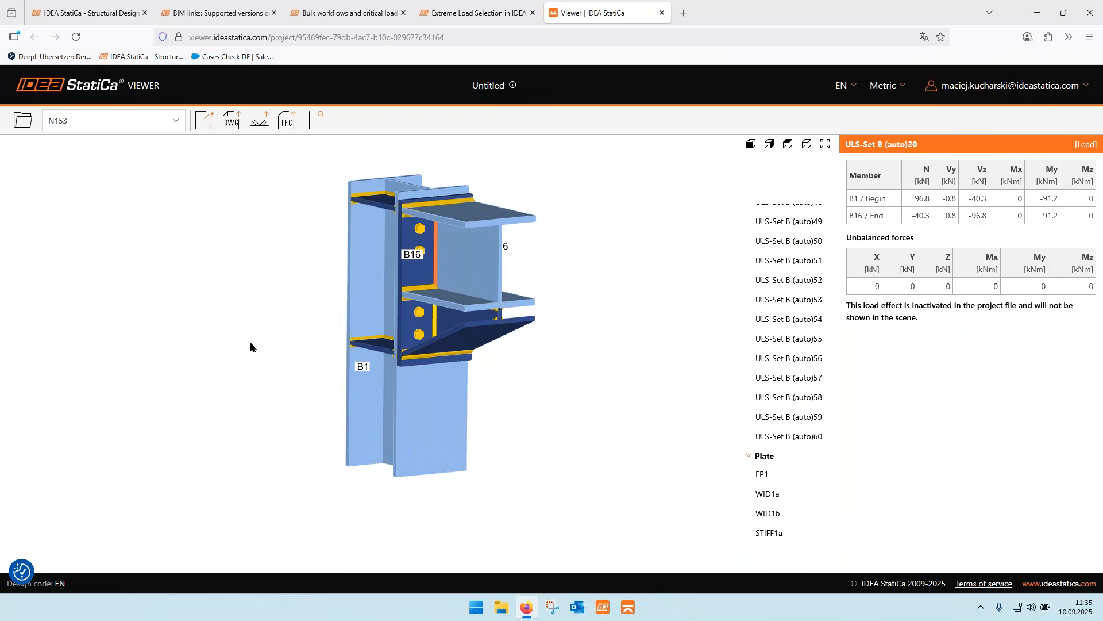
- Copy the share link of the N153 Viewer project and return to the presentation desktop
click(204, 121)
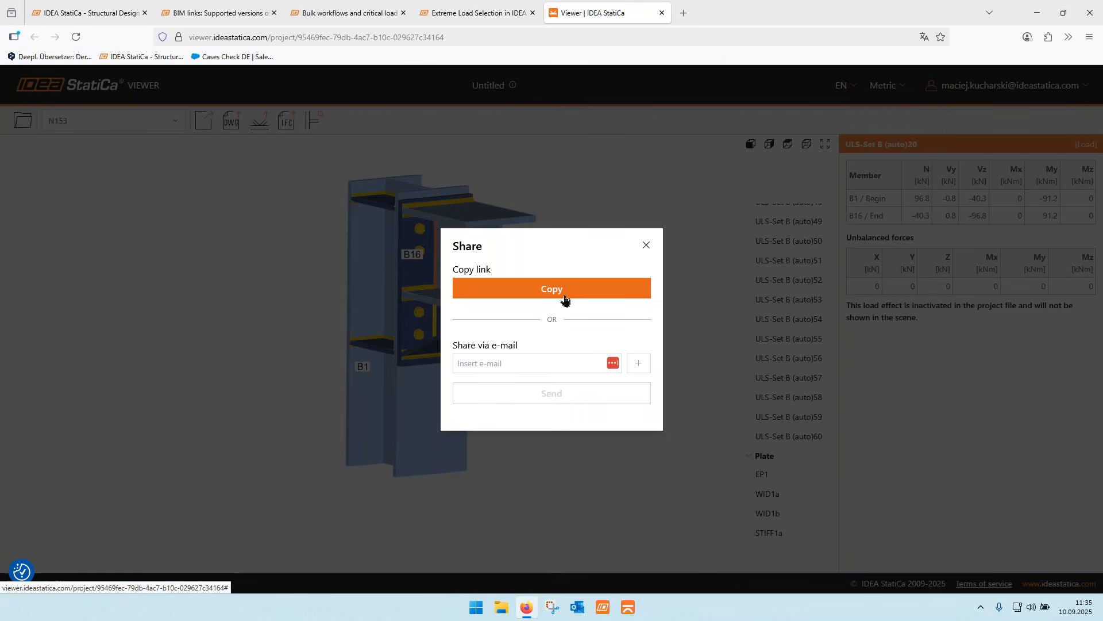
click(541, 289)
click(646, 248)
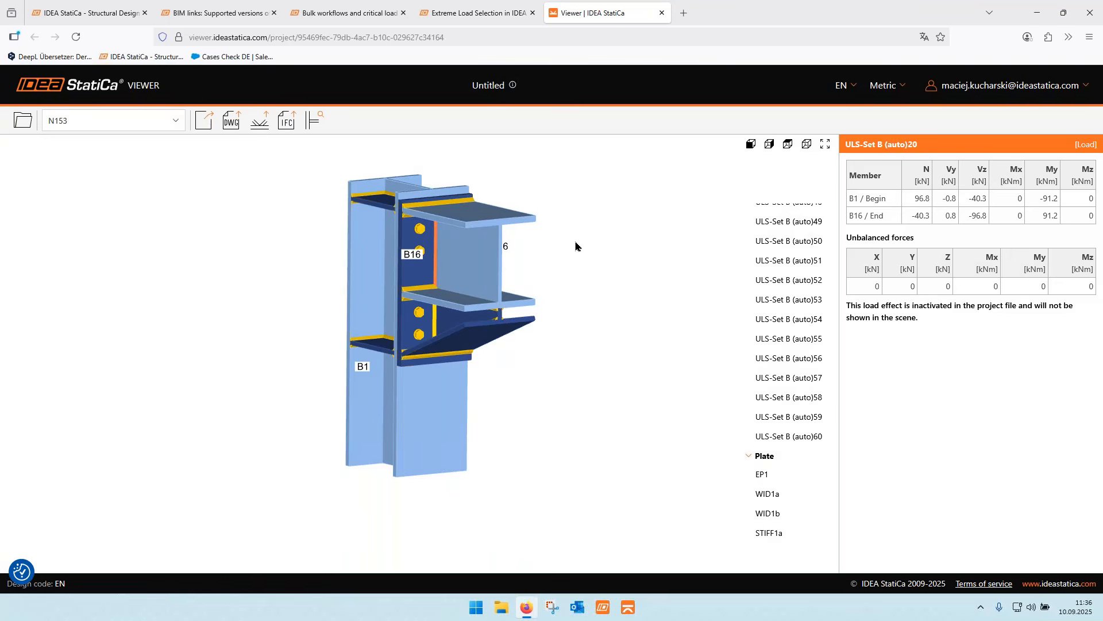
key(ctrl+super+Left)
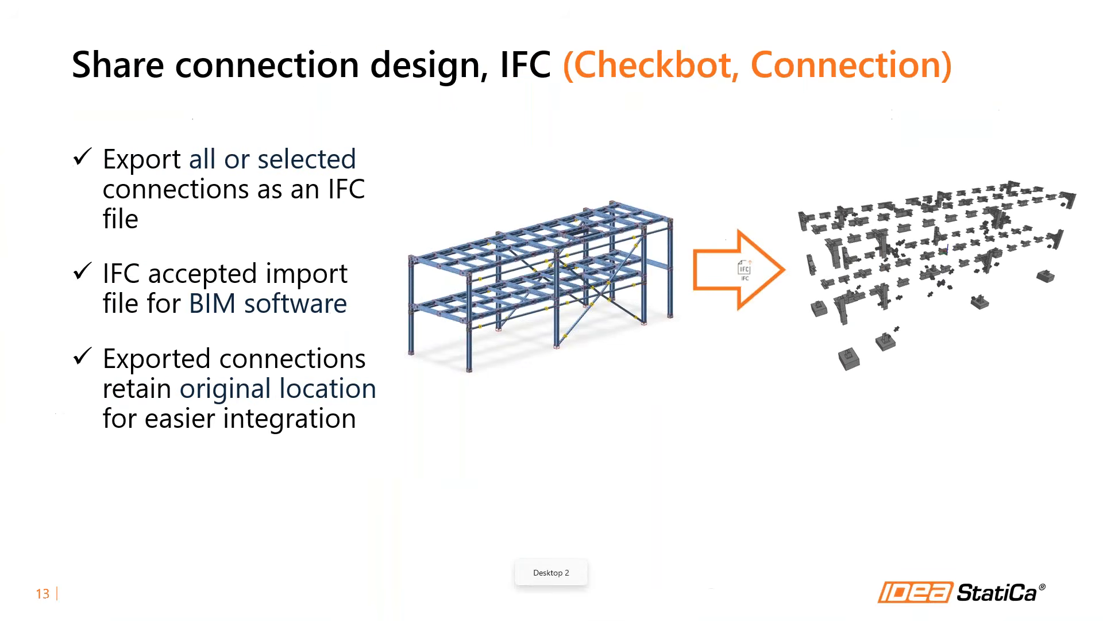
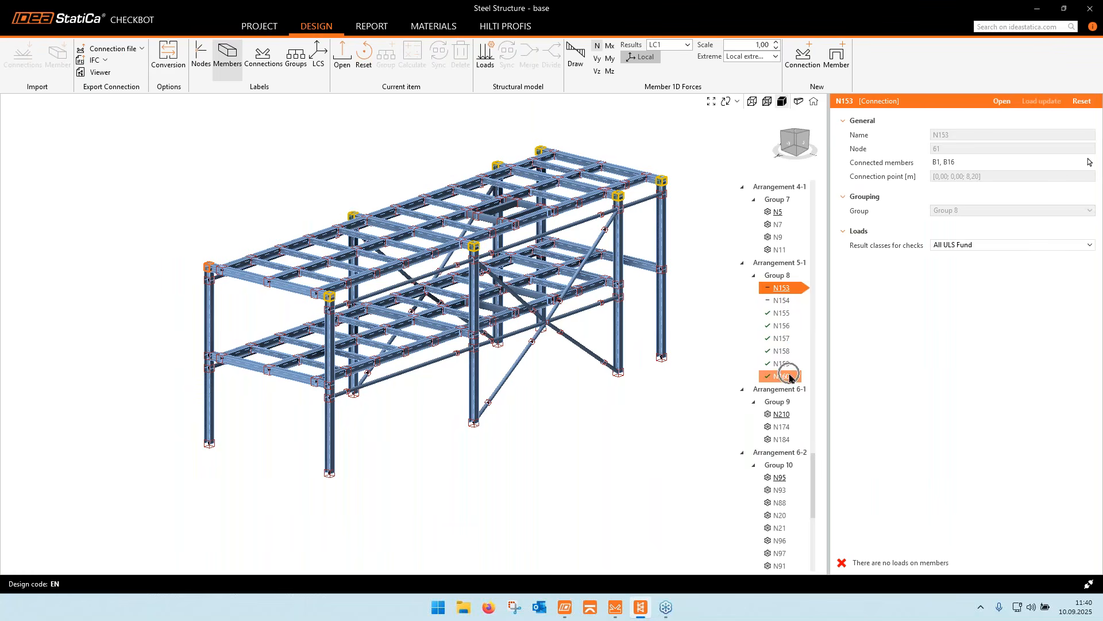
- Select connections N153 to N160 of Group 8 in Checkbot and view their export options
shift+click(814, 371)
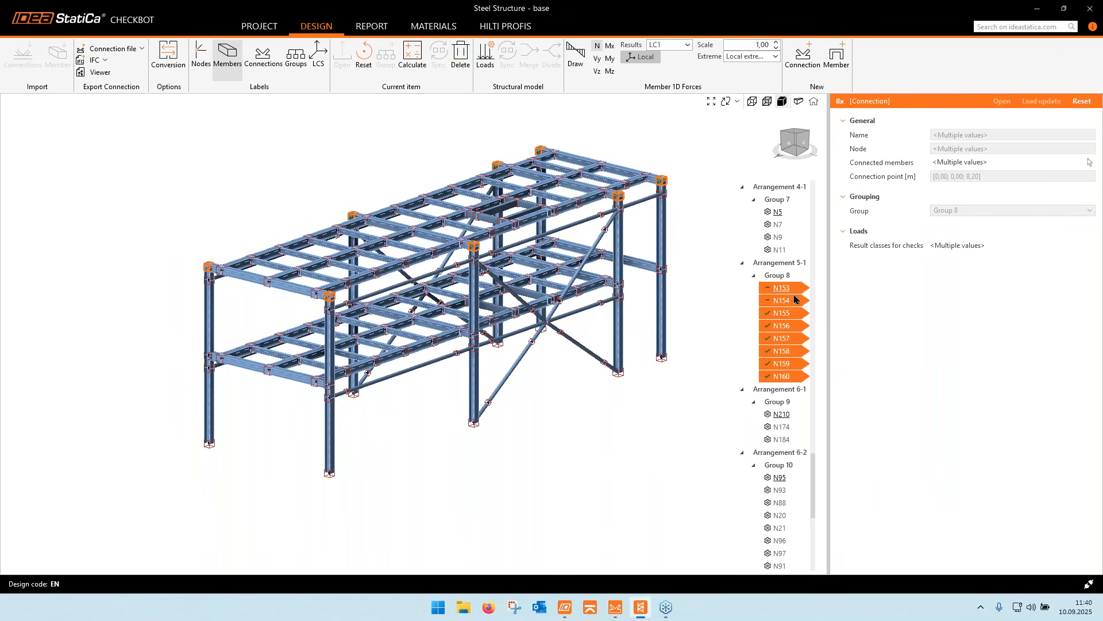
right_click(786, 349)
mouse_move(838, 472)
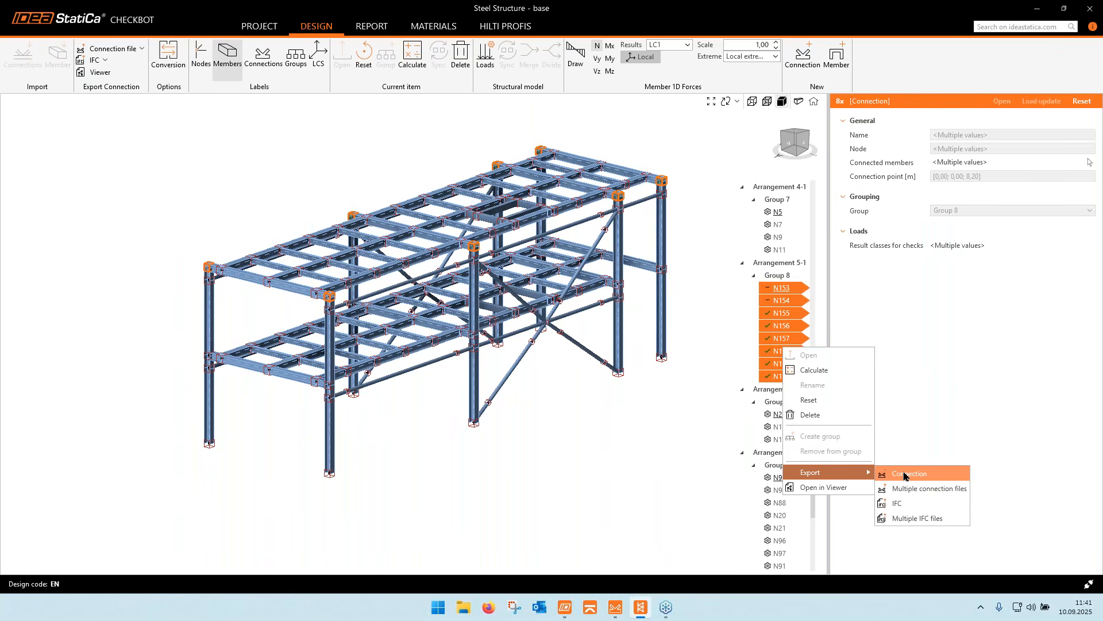
click(929, 396)
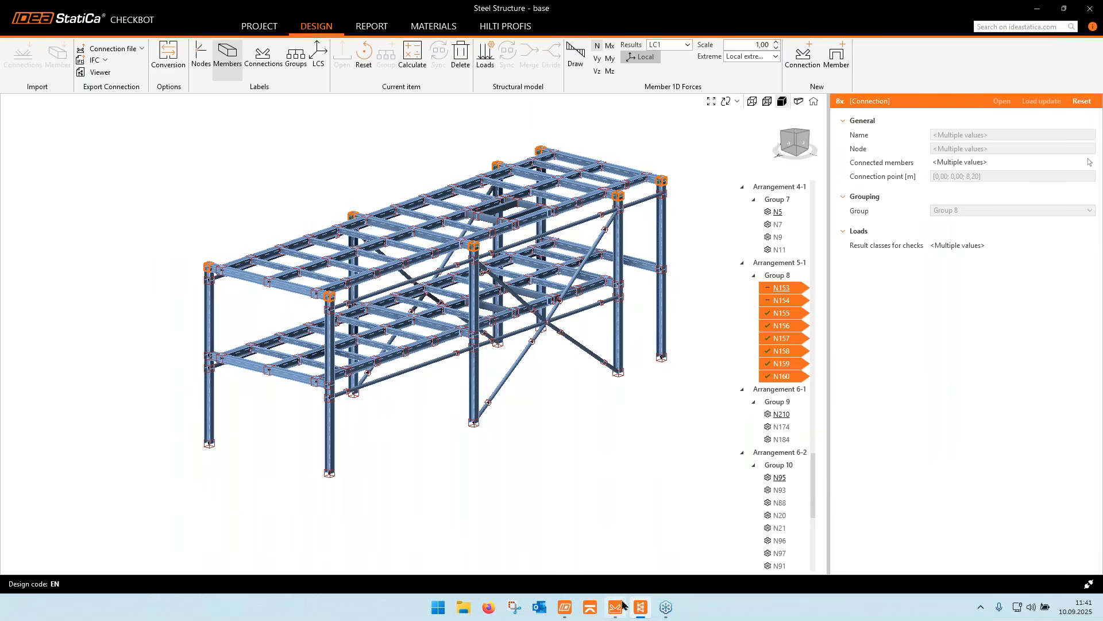
- Switch to the exported file export.ideaCon in IDEA StatiCa Connection and view its list of project items
click(621, 607)
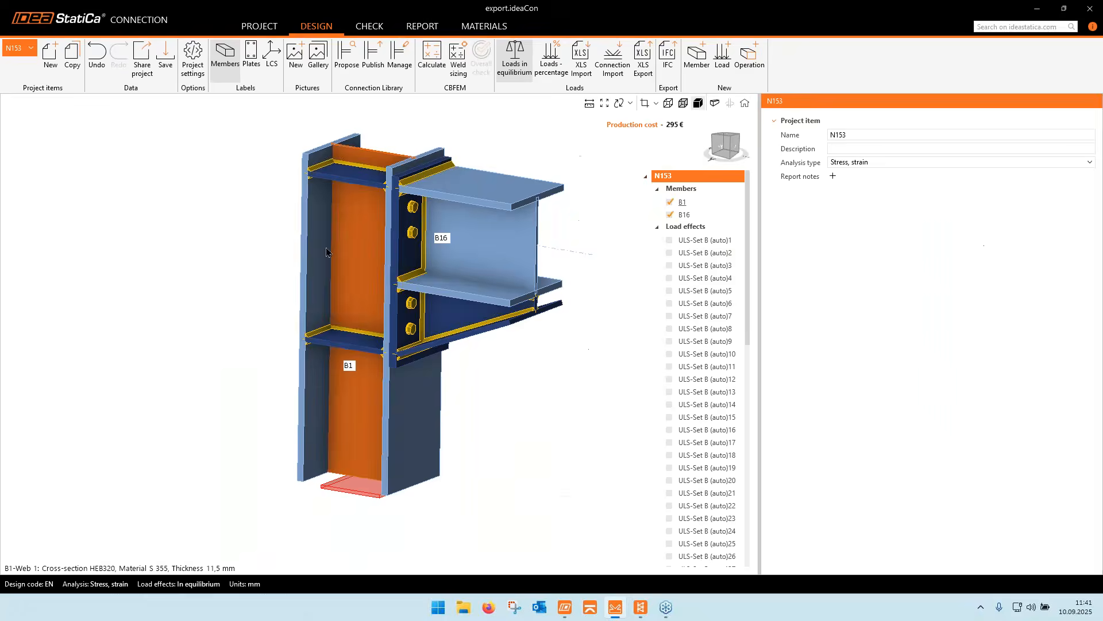
middle_drag(491, 325, 465, 350)
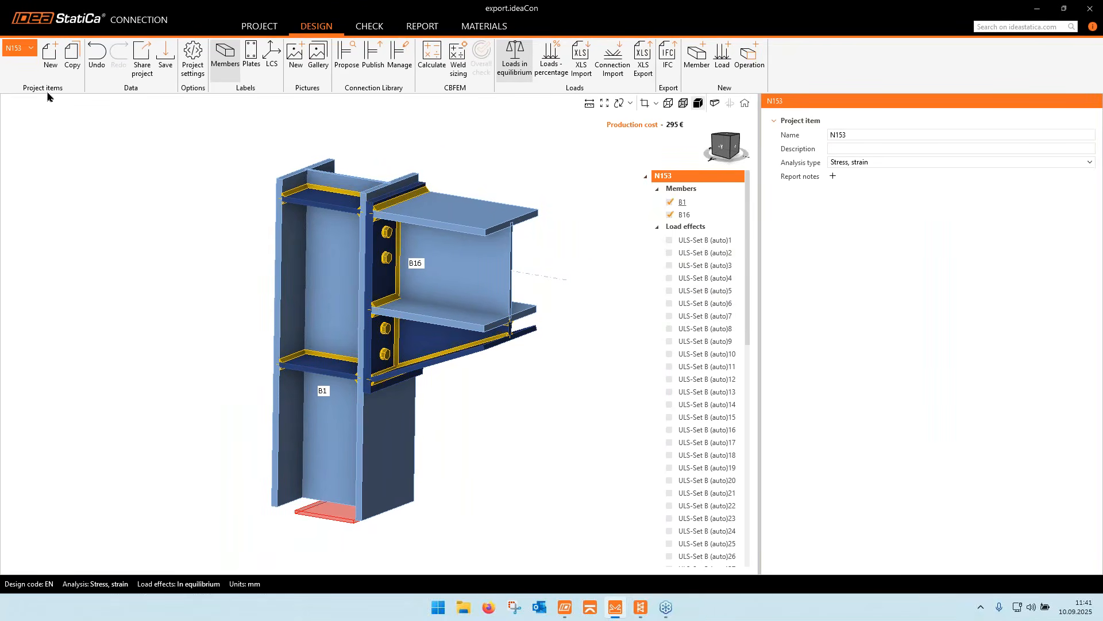
click(31, 48)
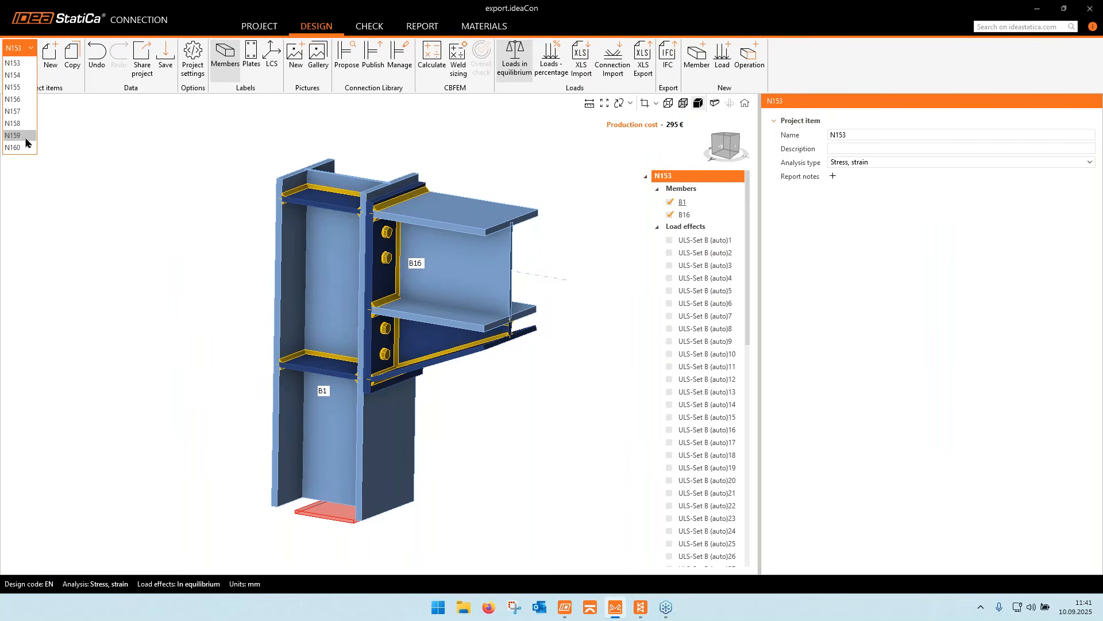
click(129, 253)
- View the commands available for the load effects of N153, including Calculate Load extremes
mouse_move(748, 246)
mouse_down()
mouse_move(748, 463)
mouse_move(745, 226)
mouse_up()
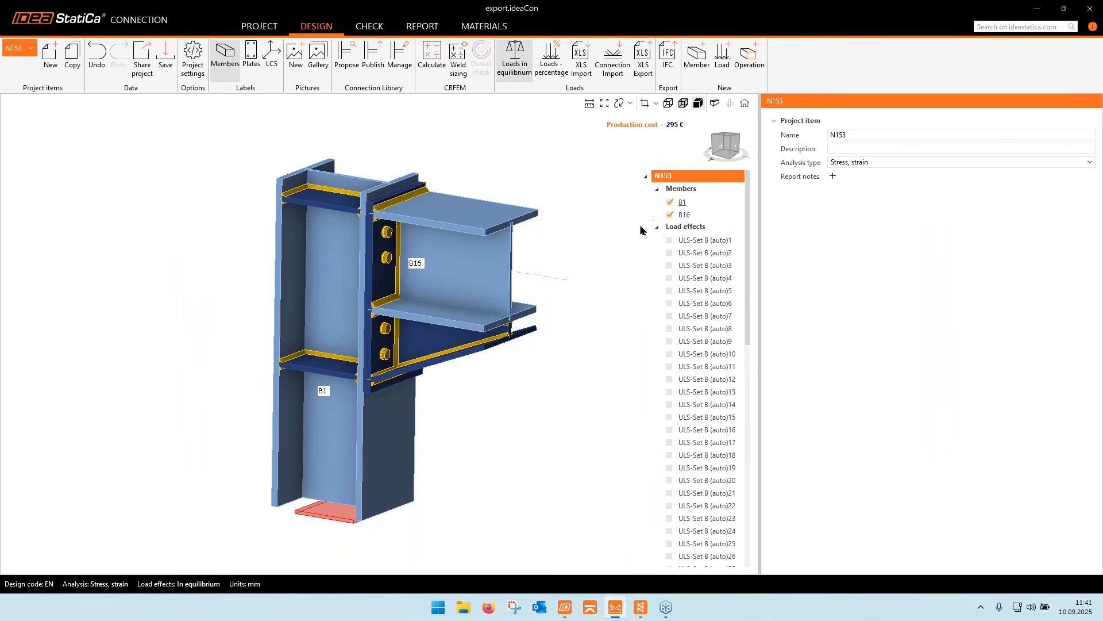
click(684, 228)
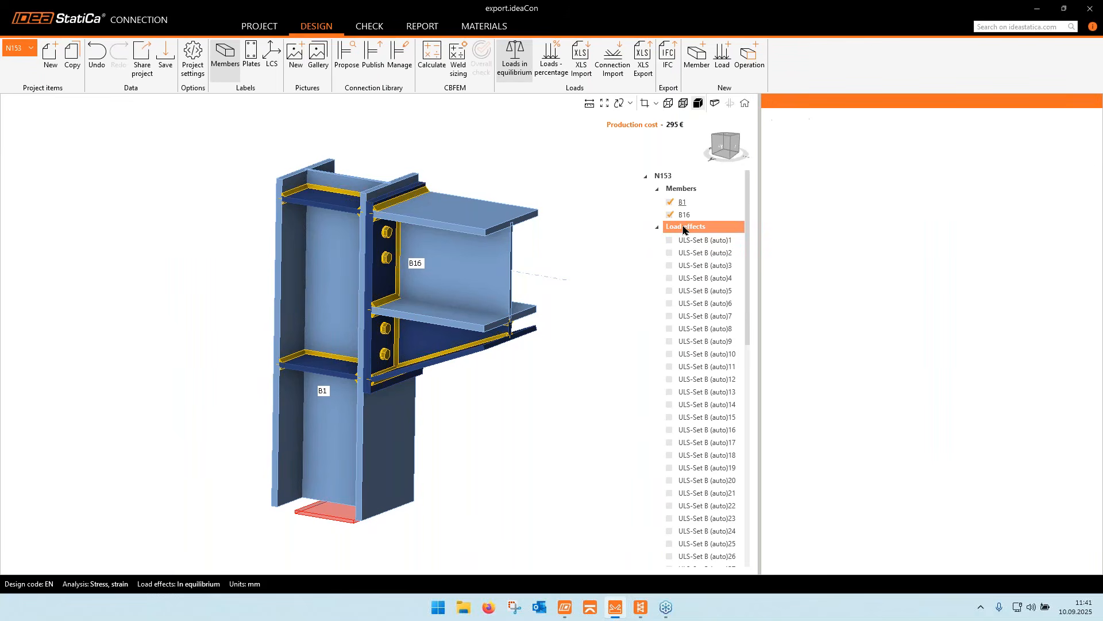
right_click(684, 228)
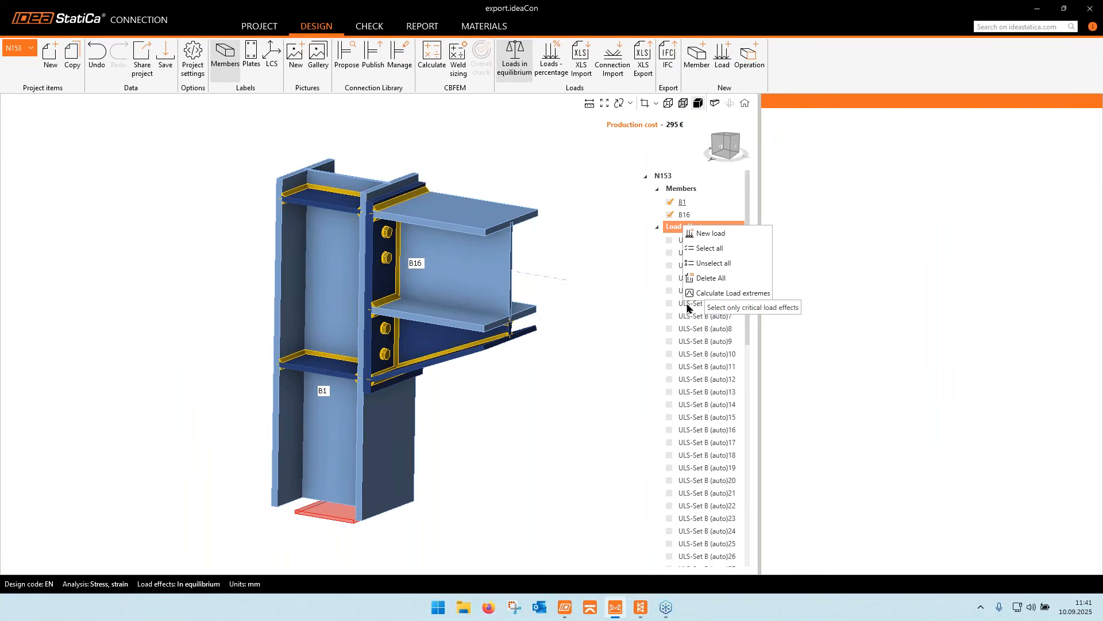
click(860, 262)
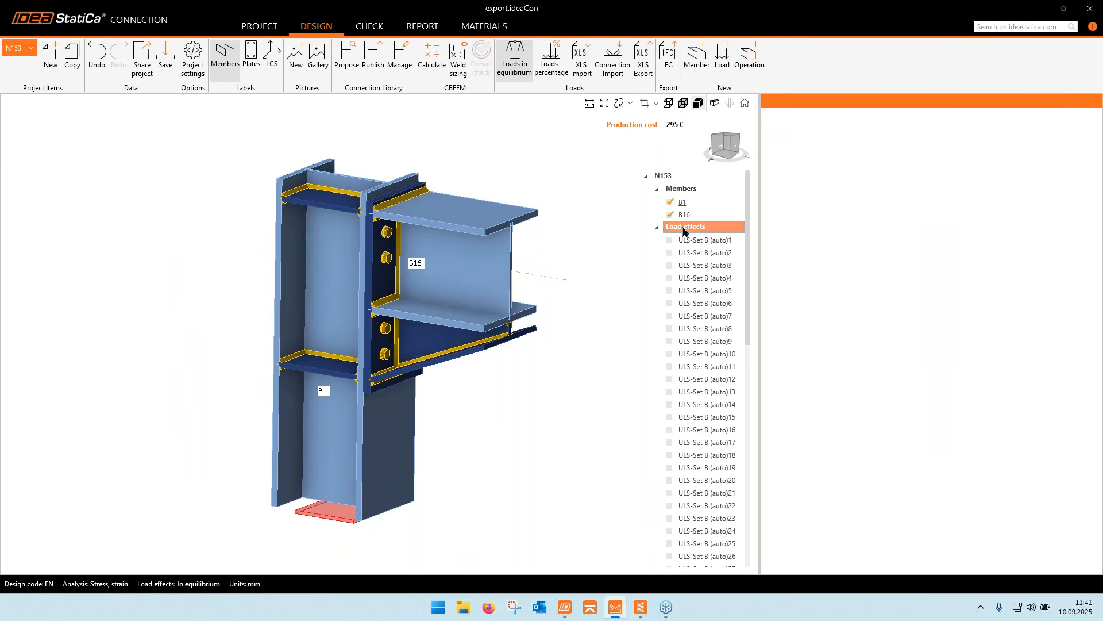
- Review the settings of N153's operations CUT1, EP1, WID1, STIFF1 and STIFF2
drag(748, 233, 729, 484)
click(688, 511)
click(684, 523)
click(688, 535)
click(688, 548)
click(688, 560)
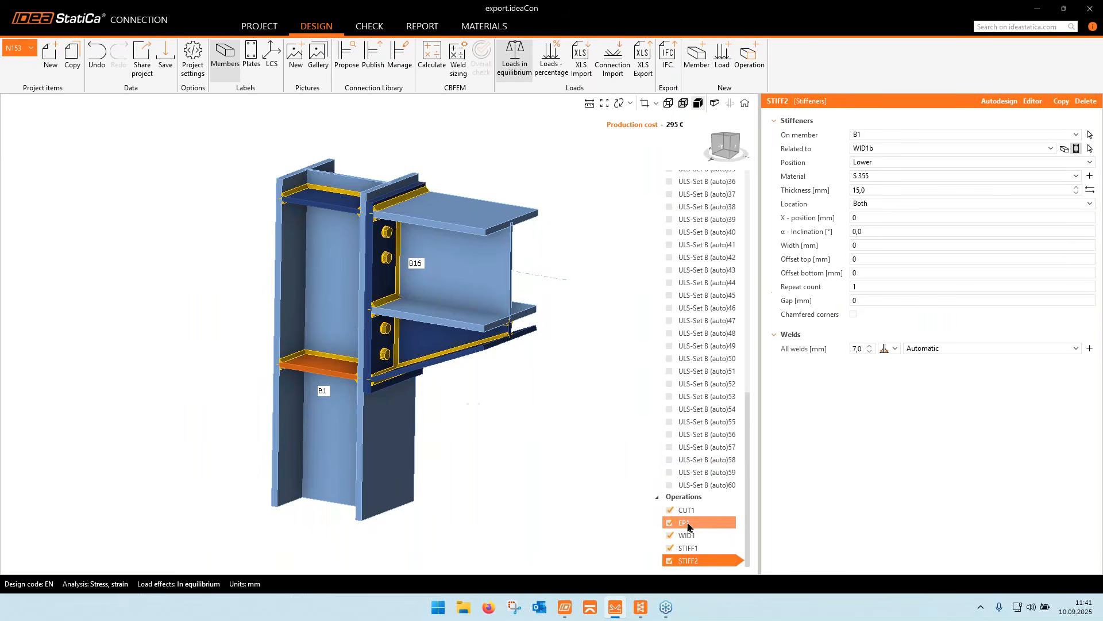
- Switch to project item N158 and review its operations WID1, STIFF1 and STIFF2
click(16, 49)
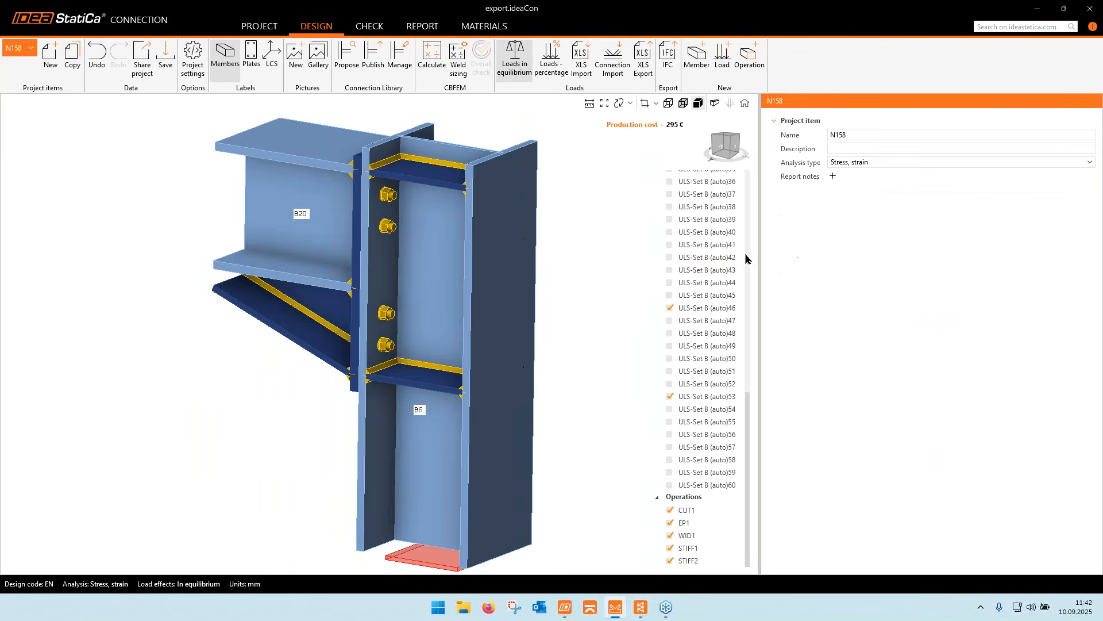
click(687, 534)
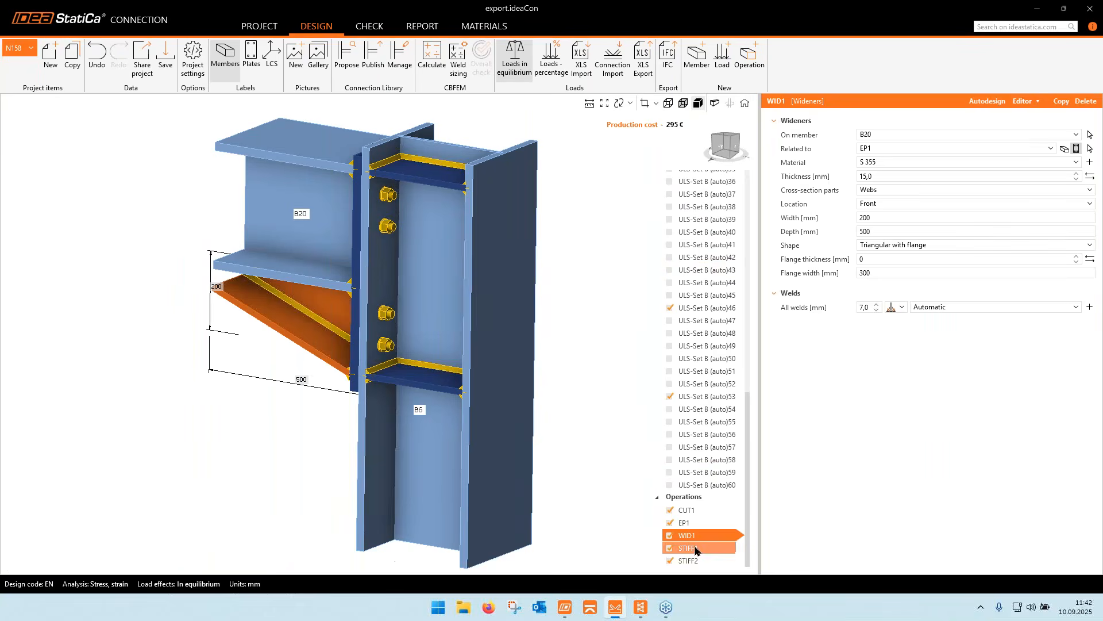
click(697, 548)
click(697, 560)
scroll(500, 237, down, 3)
mouse_move(501, 239)
right_down()
mouse_move(573, 334)
mouse_move(524, 246)
mouse_move(512, 245)
right_up()
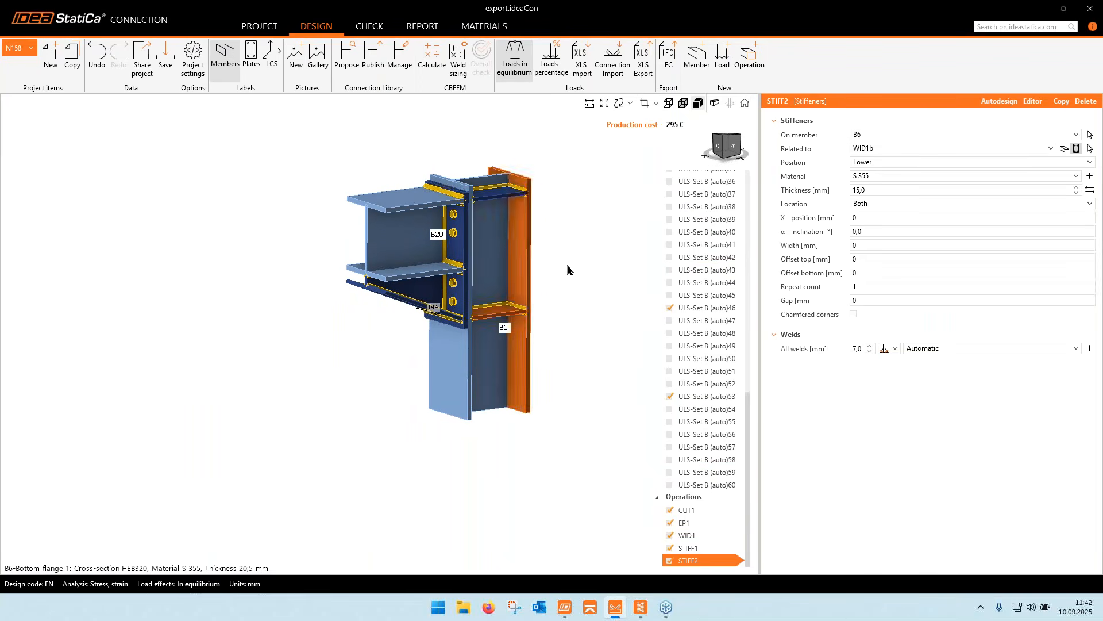
- Examine N158's 3D model together with its full list of load effects and operations
drag(746, 505, 754, 259)
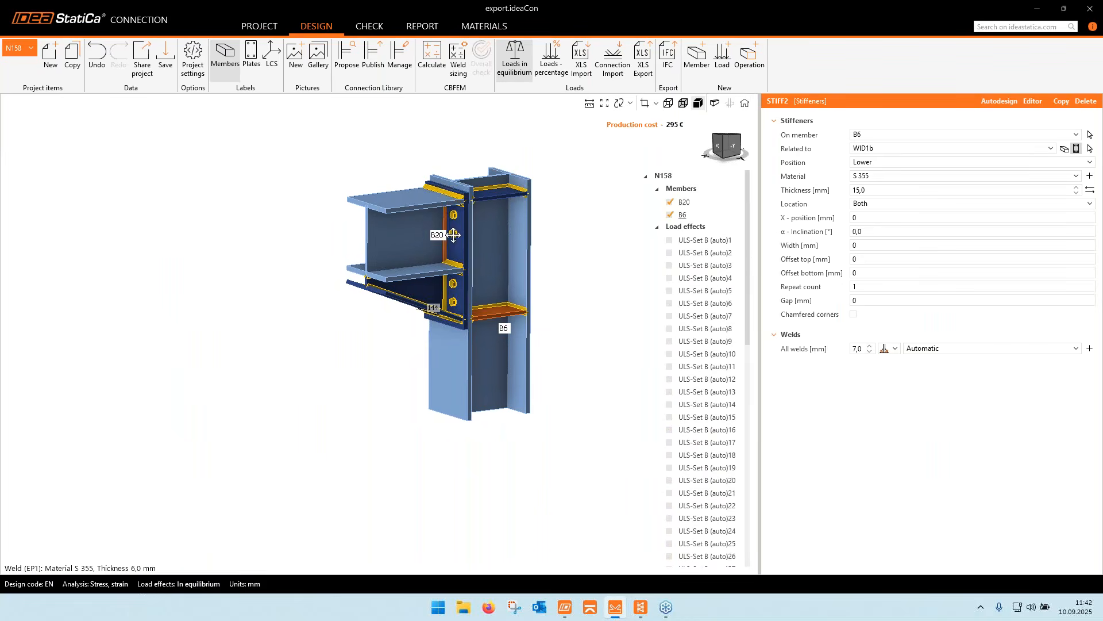
middle_drag(445, 227, 453, 229)
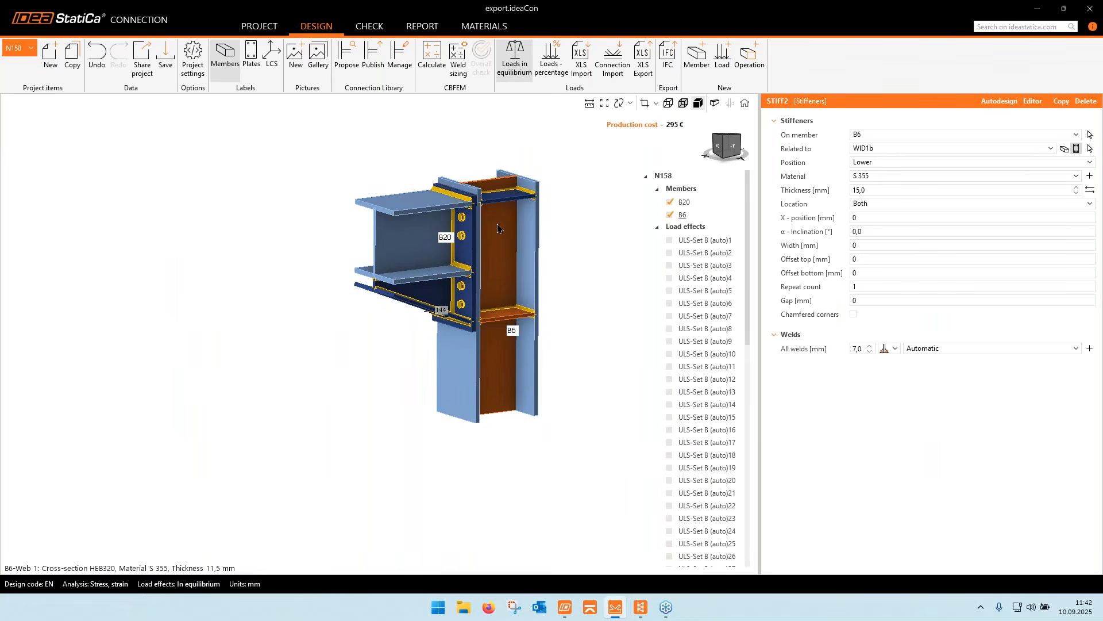
middle_drag(536, 246, 549, 269)
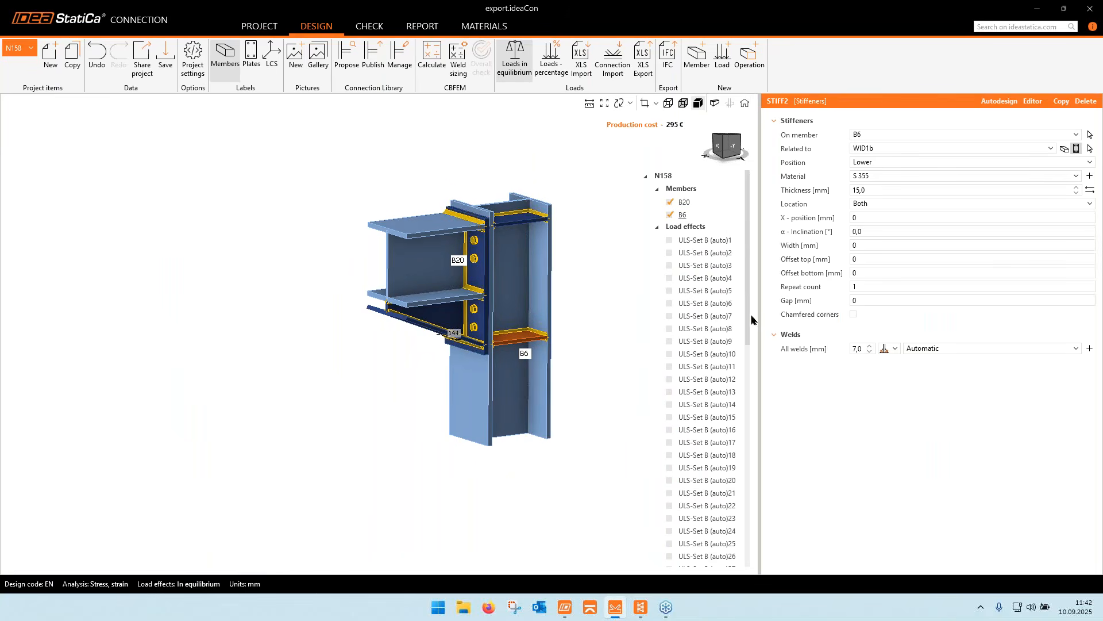
scroll(741, 373, down, 10)
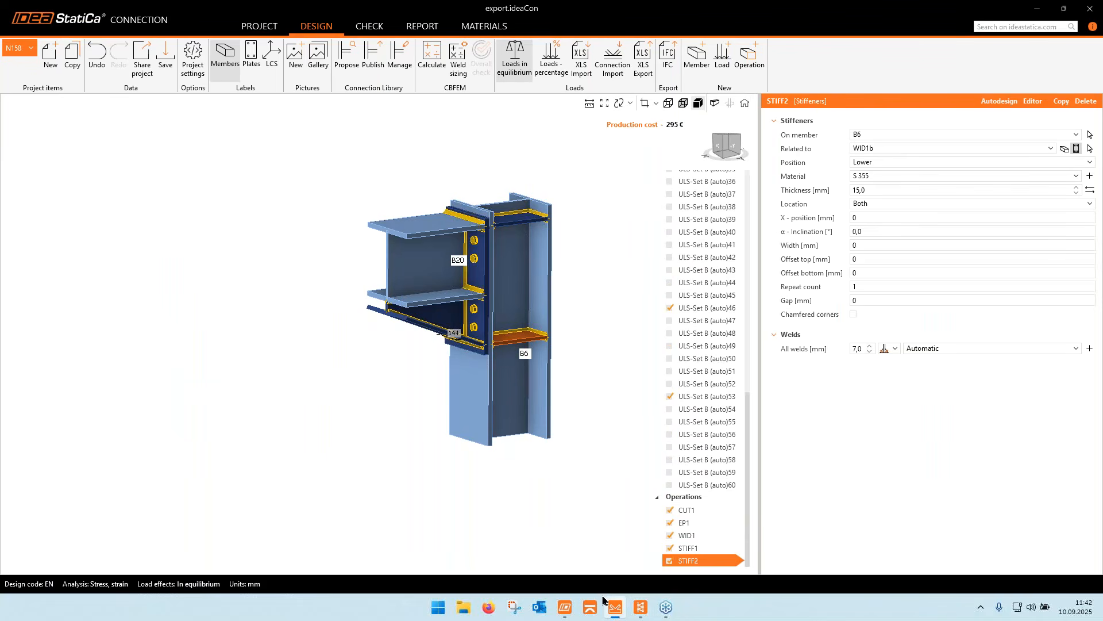
middle_drag(576, 308, 585, 315)
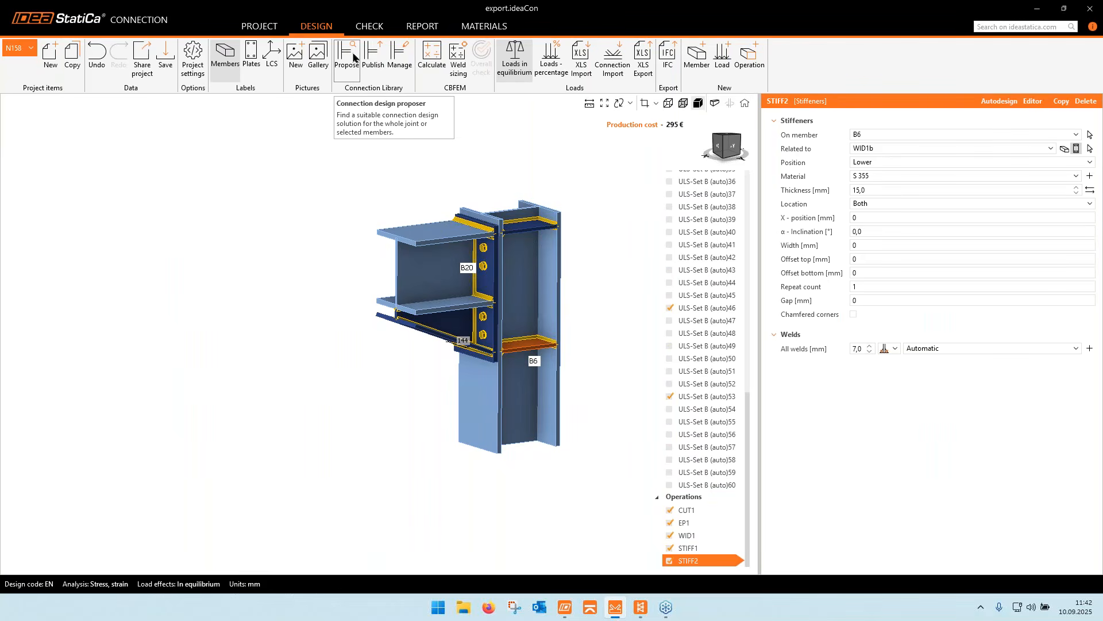
- Copy item N153 in the project information's list of project items and name the copy N153.1
middle_drag(571, 276, 555, 300)
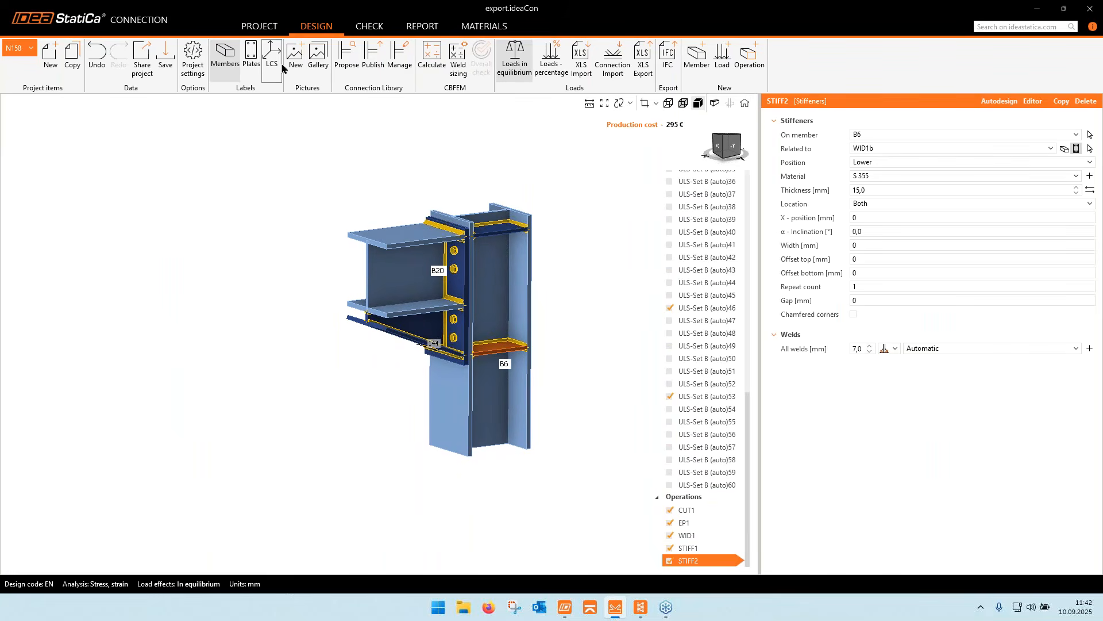
click(269, 27)
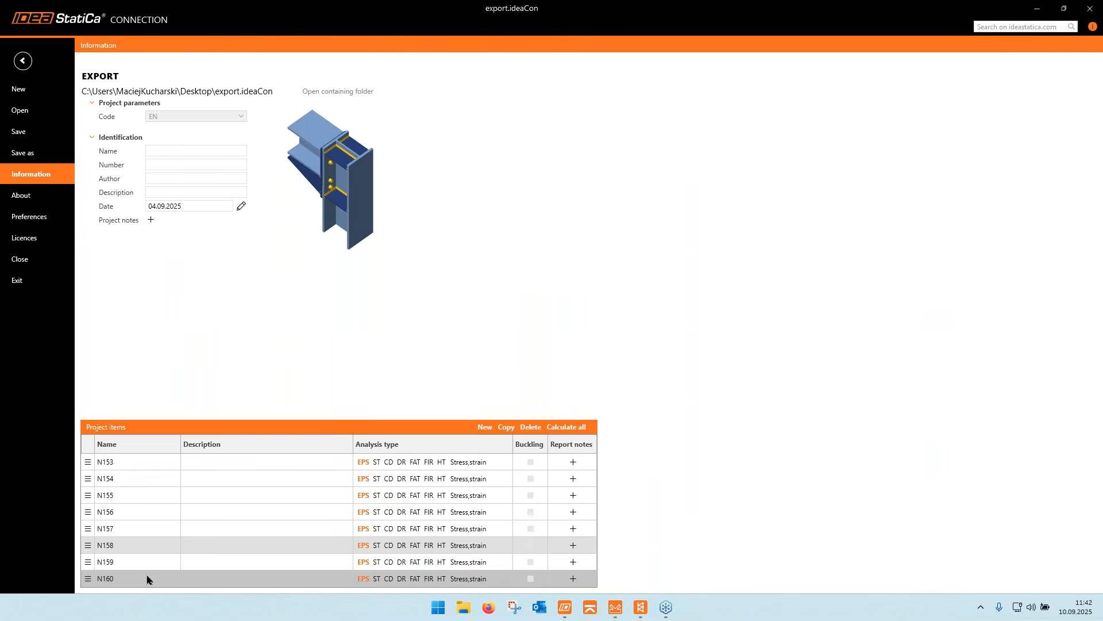
click(87, 463)
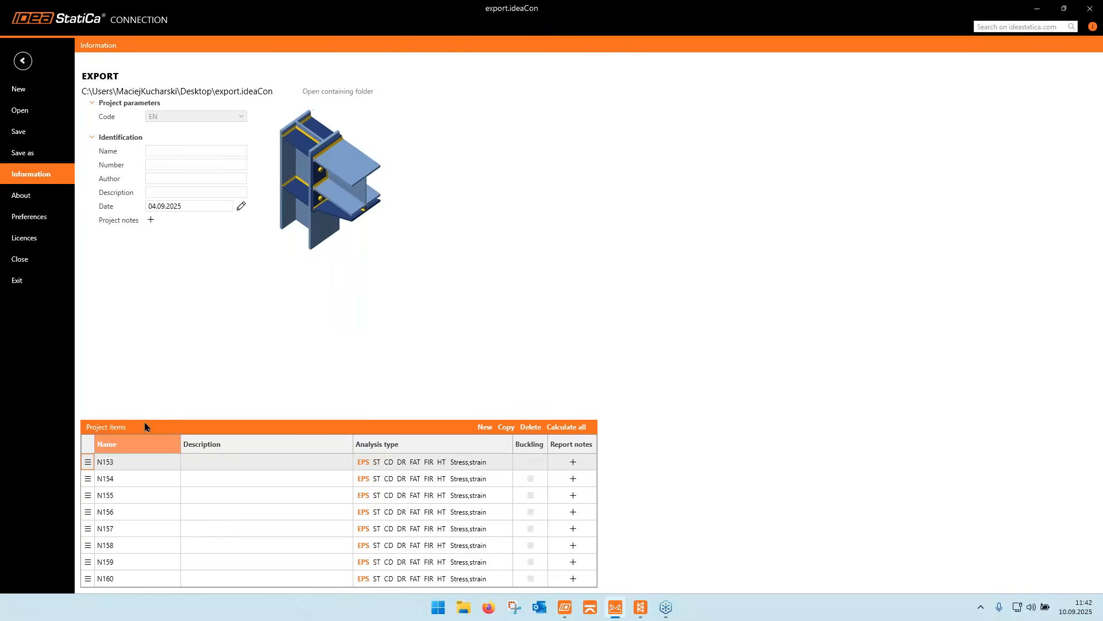
click(506, 432)
click(131, 574)
click(135, 573)
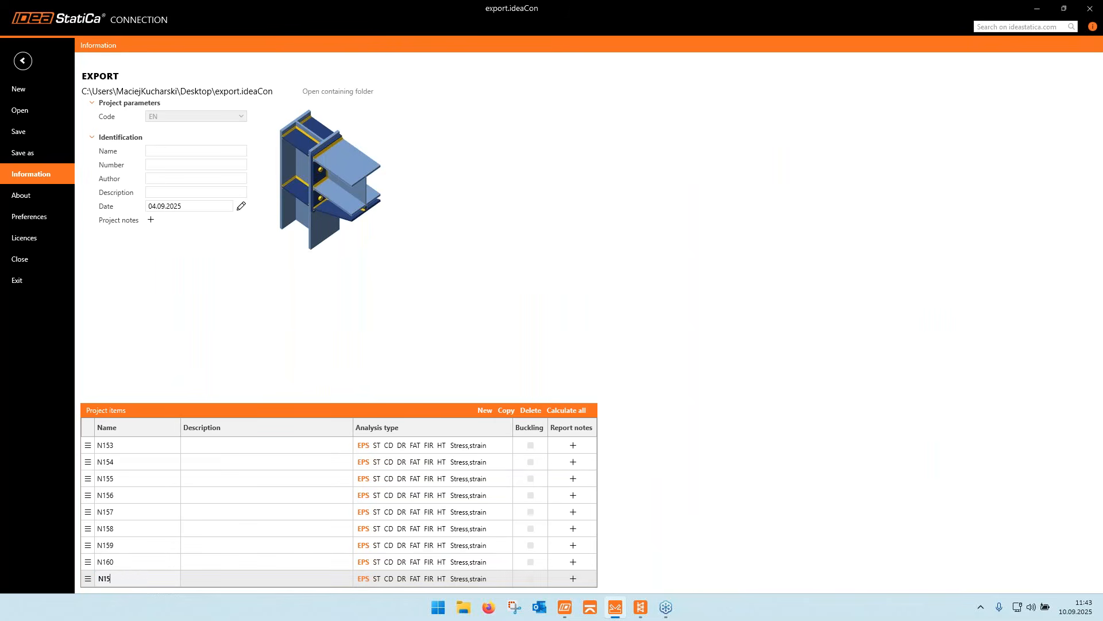
text(53.1)
key(Return)
- Move project item N153.1 directly below N153 in the order of project items
click(86, 578)
drag(86, 579, 143, 458)
click(87, 462)
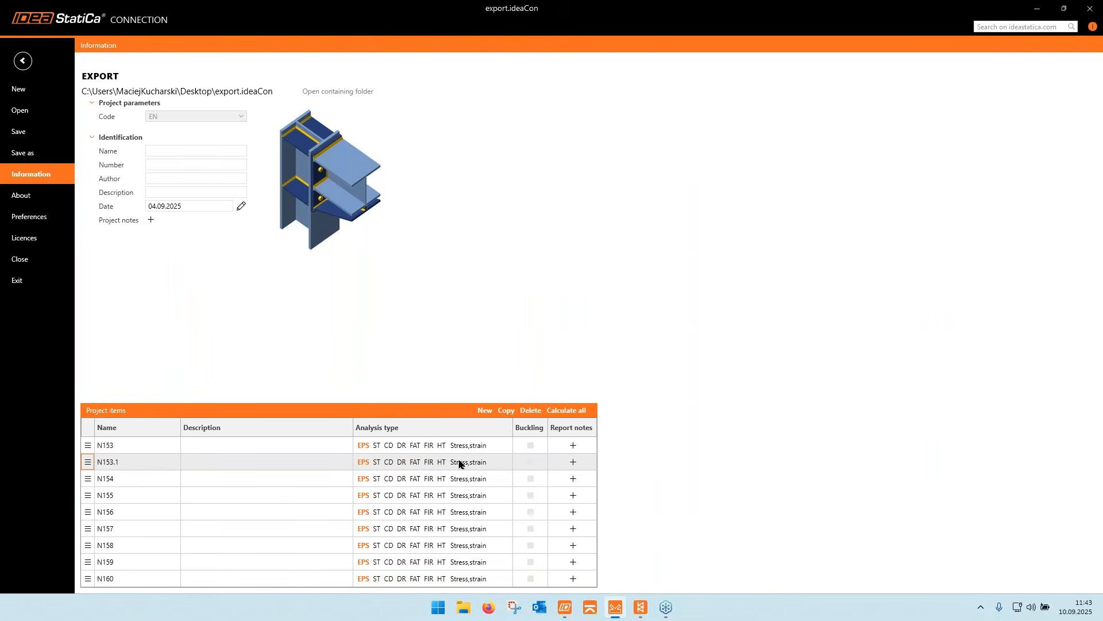
- Enable buckling analysis for every project item from N153 to N160, including N153.1, and return to the connection model
click(531, 444)
click(531, 463)
click(531, 479)
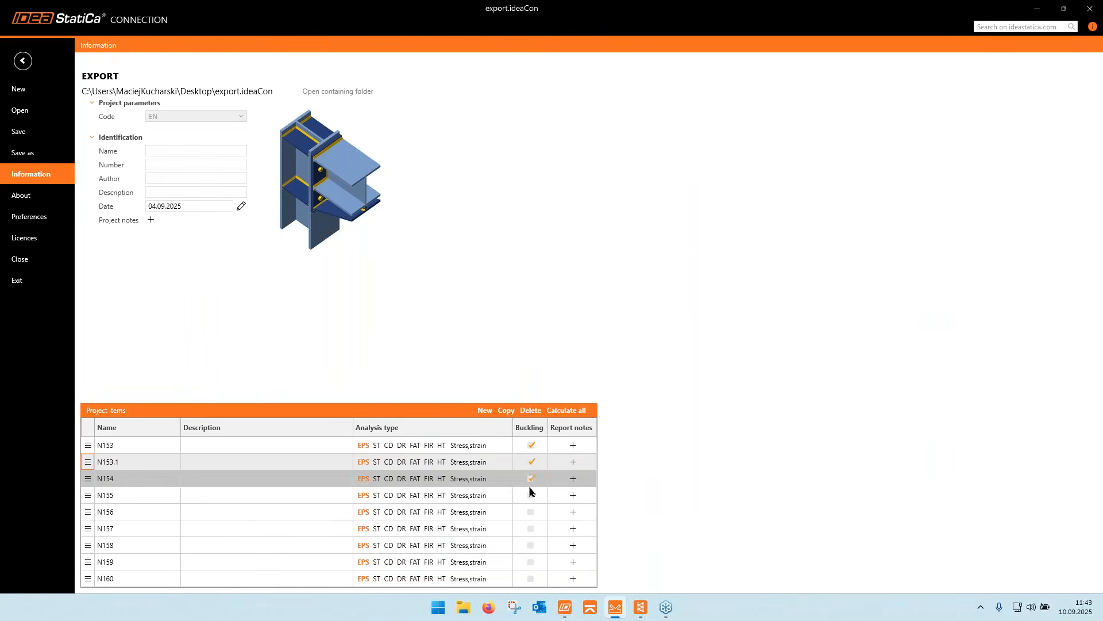
click(531, 495)
click(531, 512)
click(531, 528)
click(531, 545)
click(531, 562)
click(533, 580)
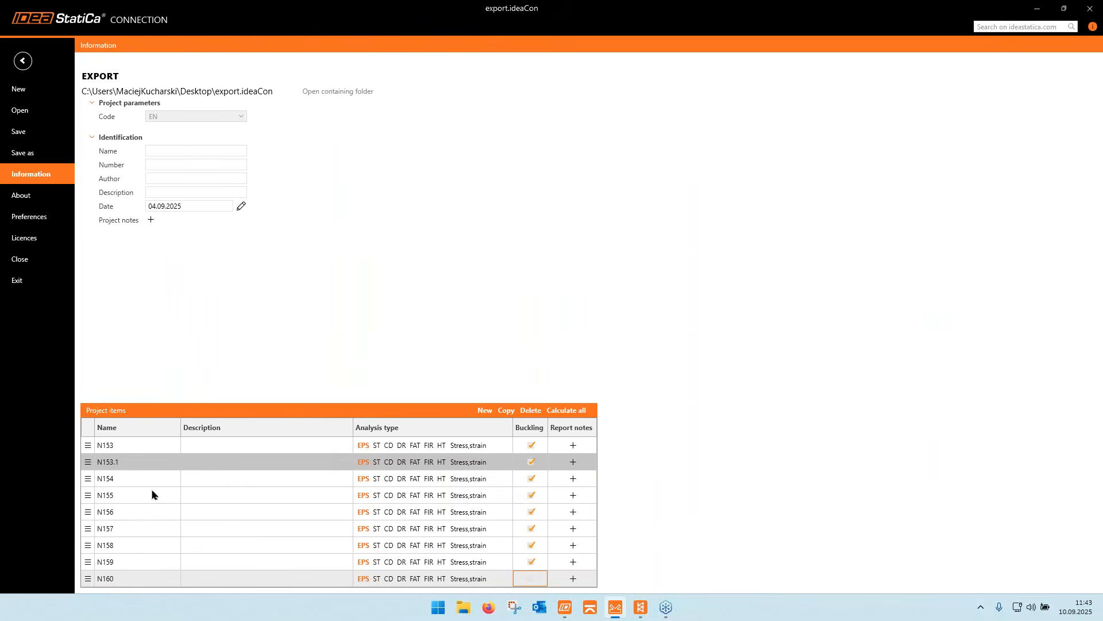
click(530, 578)
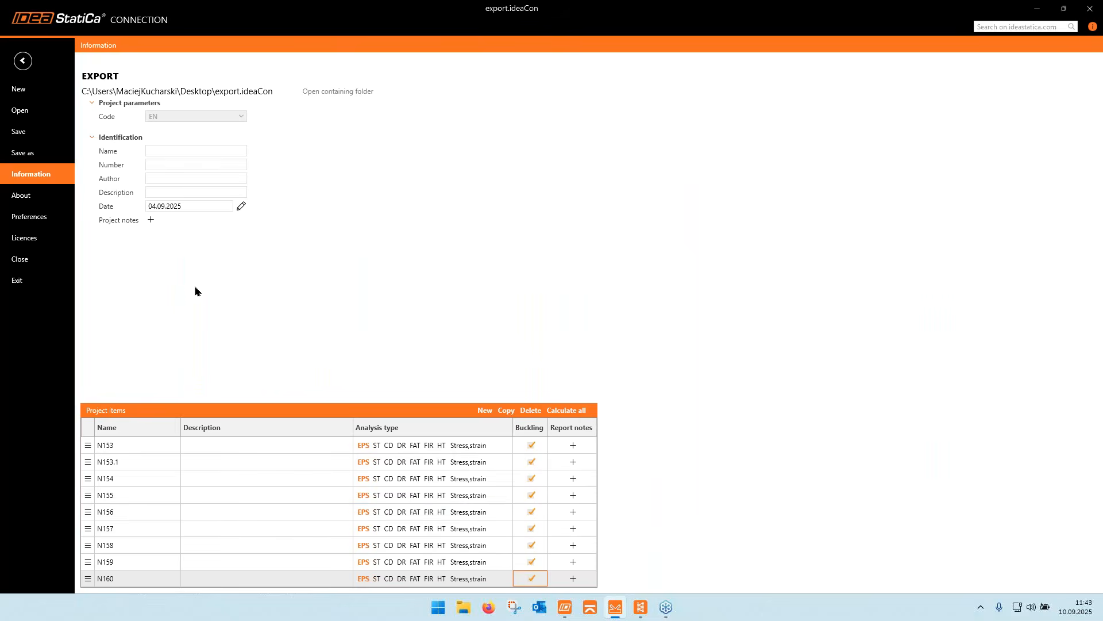
click(22, 62)
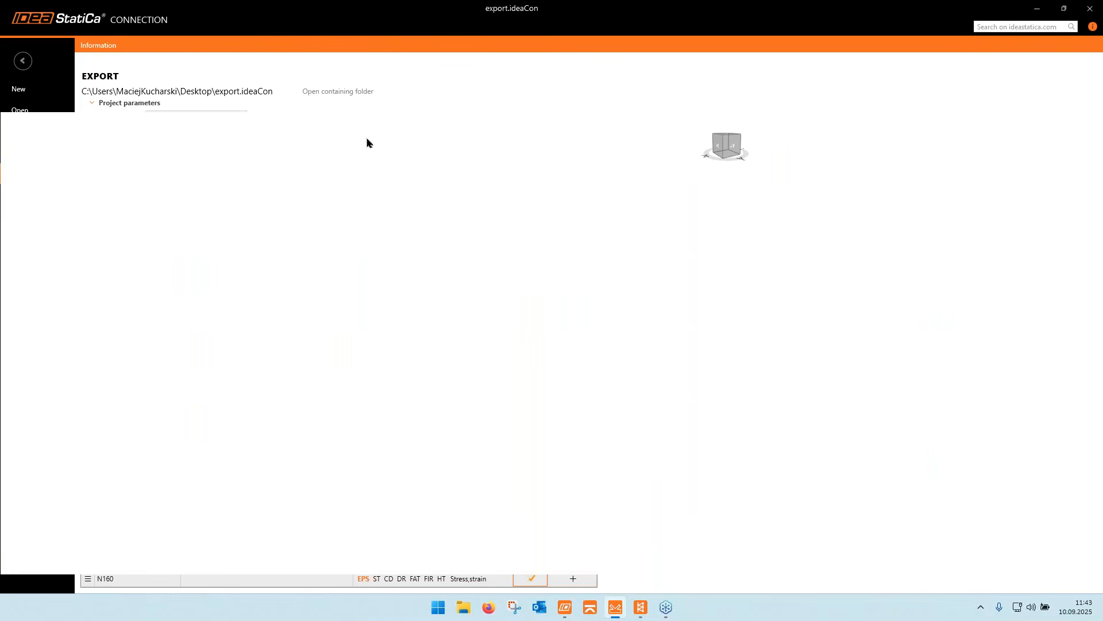